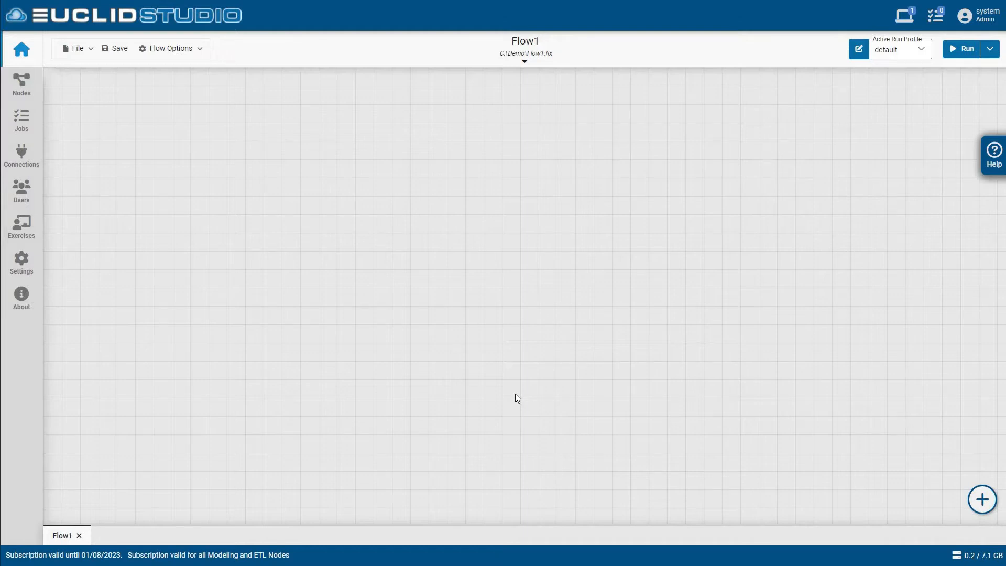
- Look through the node palette in list and grid mode and place a Flat File source node in the canvas's upper-left area
left_click(33, 85)
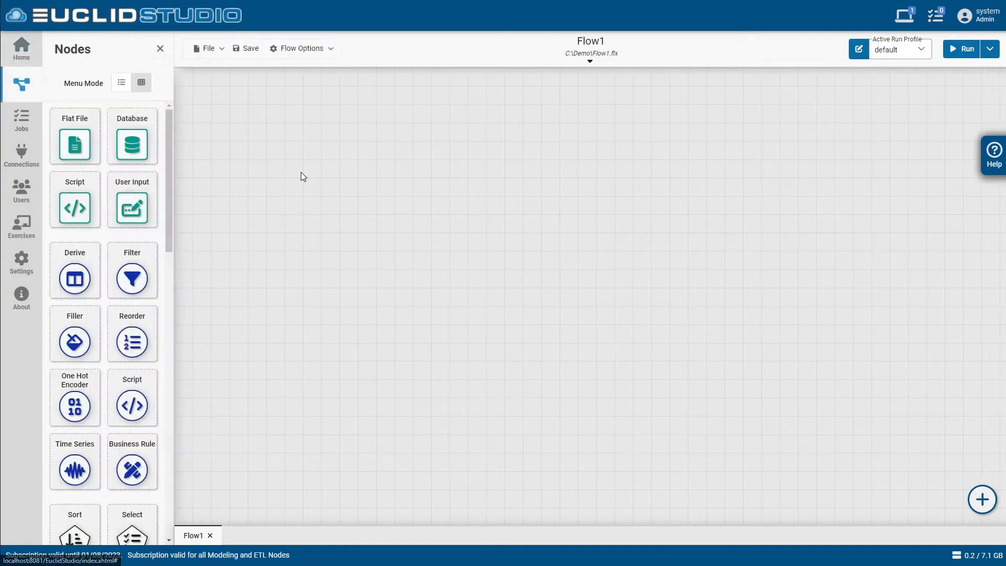
left_click(123, 85)
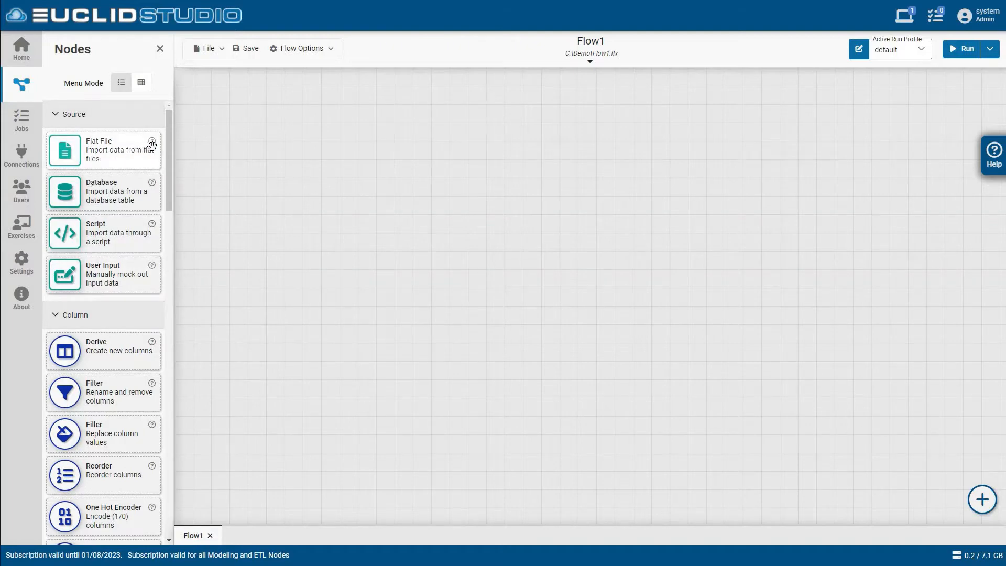
left_click(142, 87)
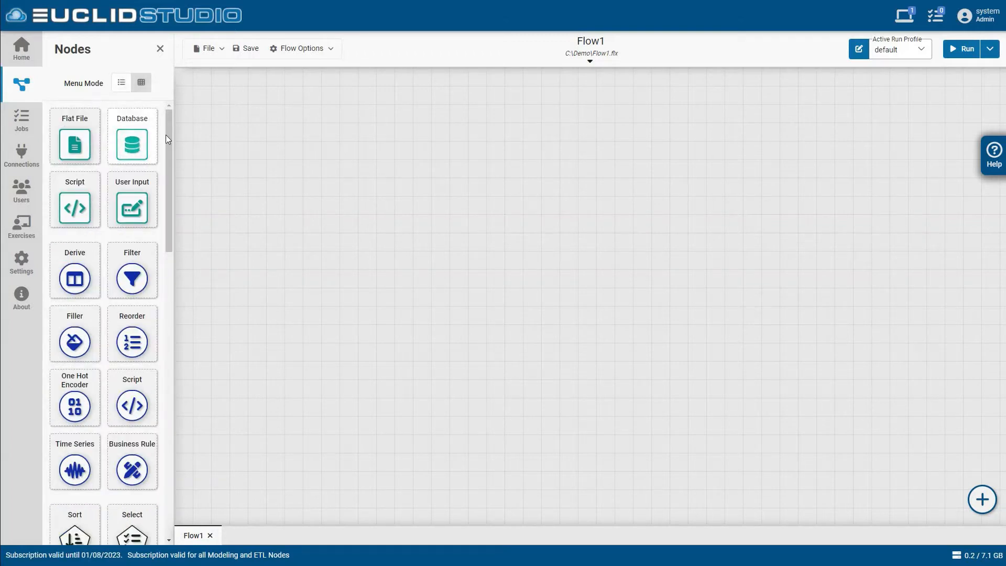
scroll(173, 384, "down", 1)
scroll(176, 419, "down", 10)
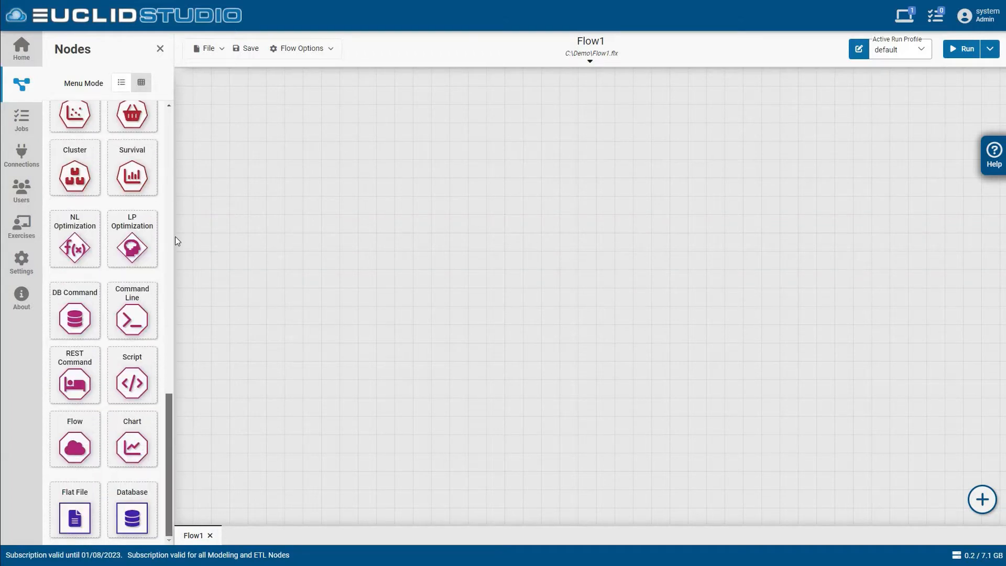
scroll(173, 173, "up", 12)
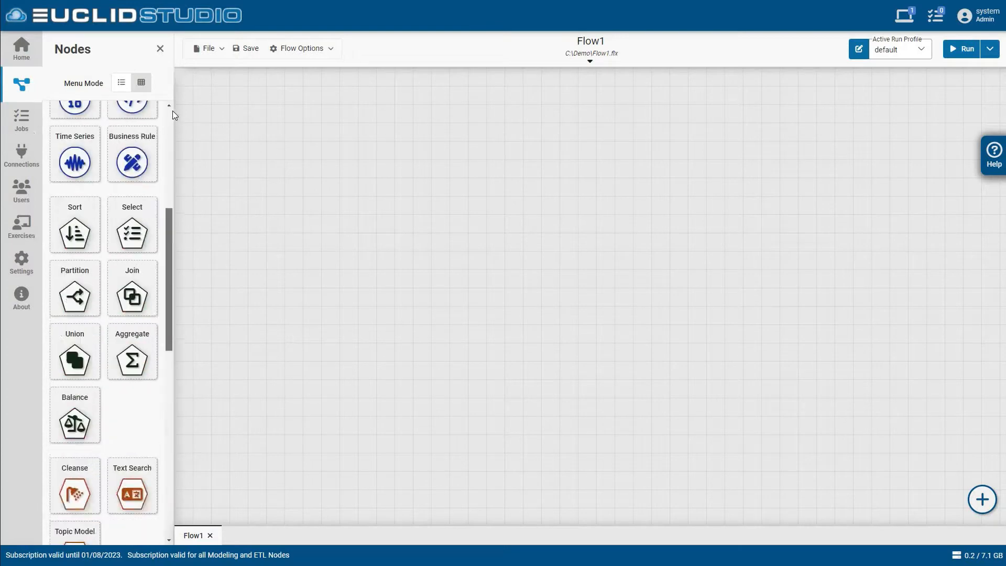
left_click(116, 83)
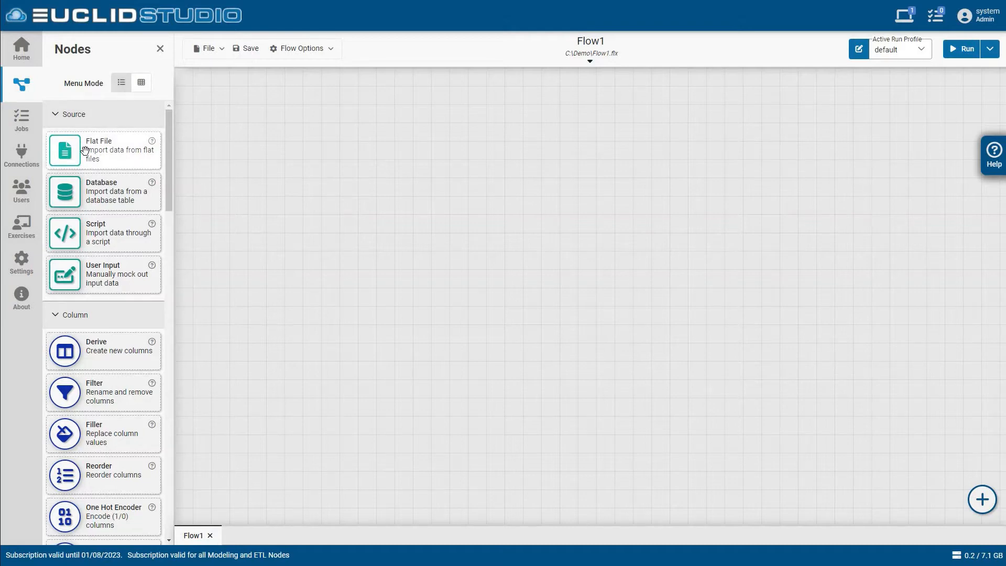
left_click_drag(79, 149, 222, 114)
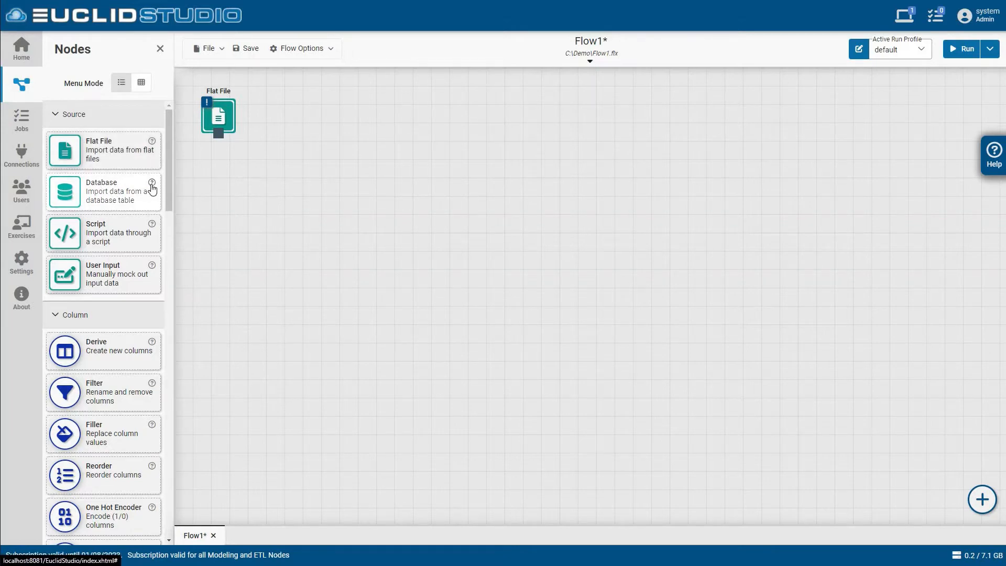
- Read the help page for the Database source node, and close the help and the node palette
left_click(152, 185)
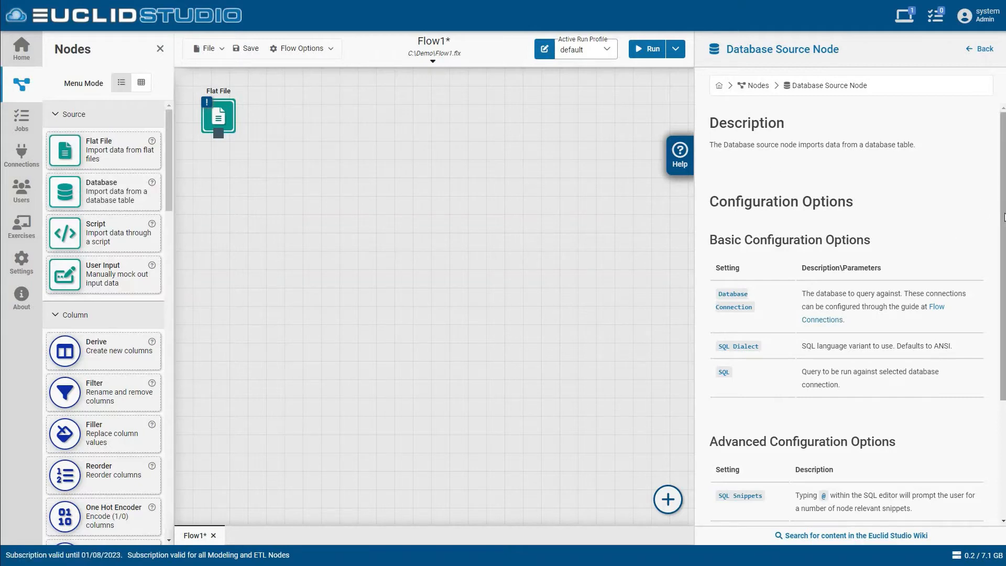
scroll(1003, 202, "down", 3)
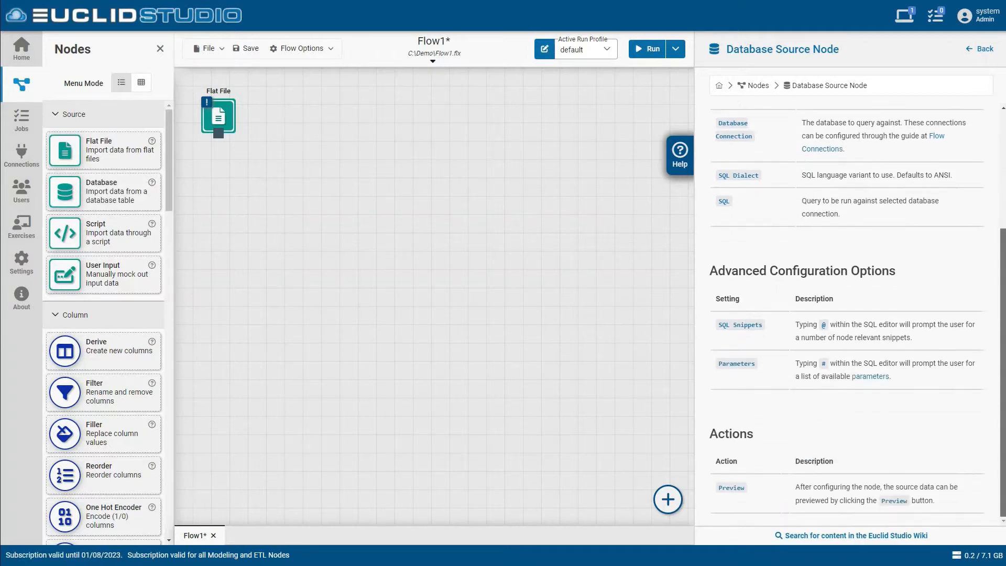
scroll(992, 173, "up", 3)
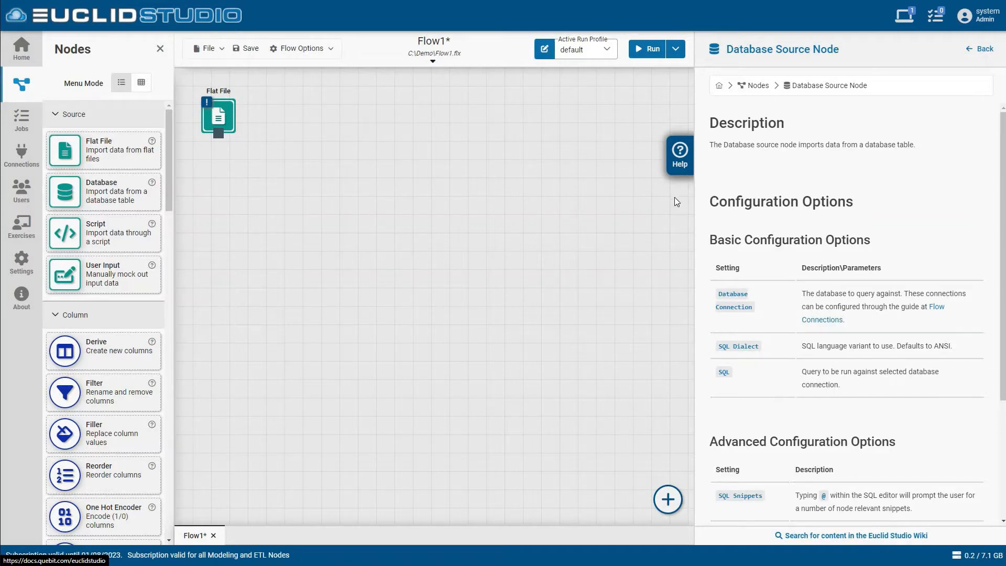
left_click(680, 159)
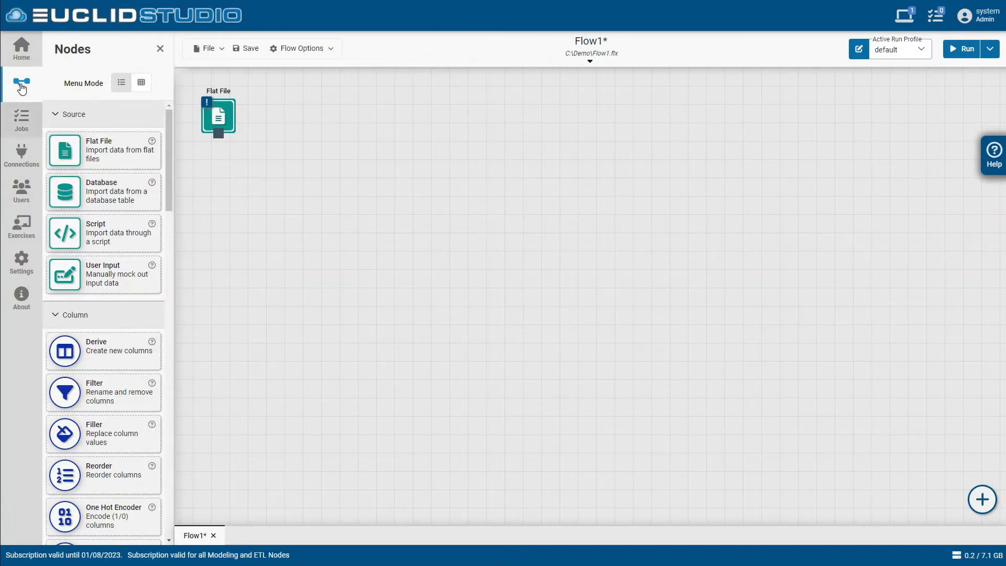
left_click(21, 84)
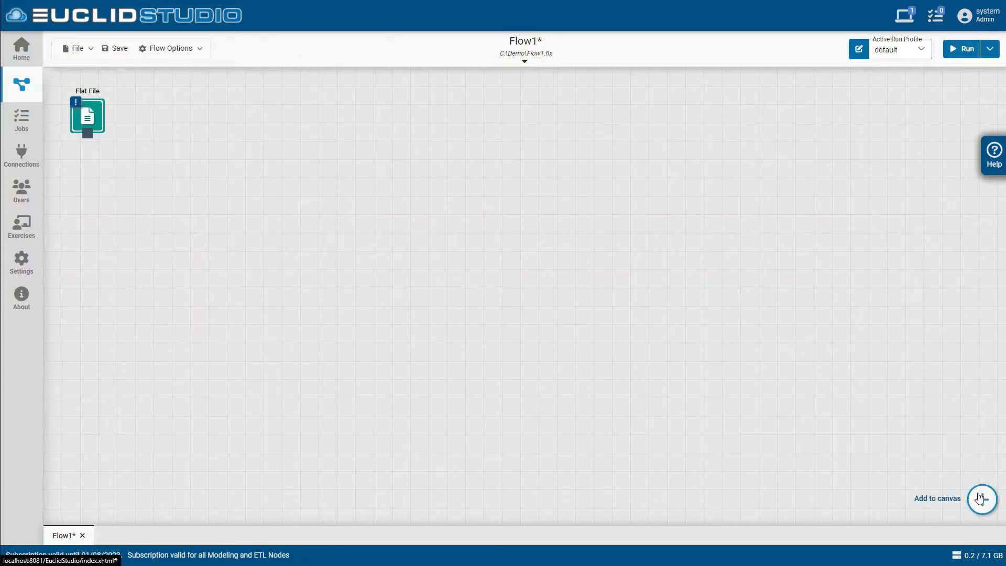
- Assemble a linked chain of a Flat File source, a Filter and a Flat File export node for adding to the canvas
left_click(980, 498)
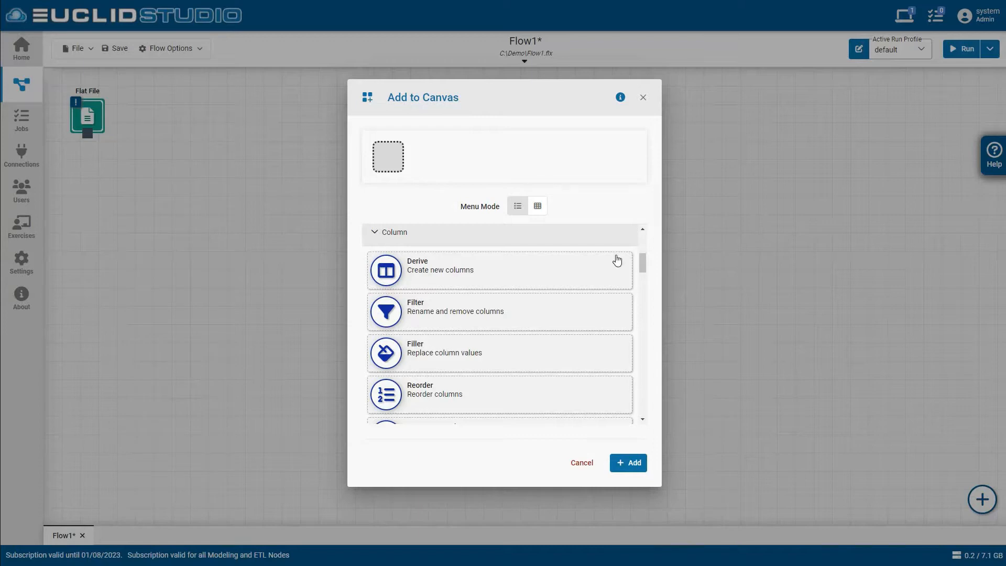
left_click_drag(641, 266, 576, 248)
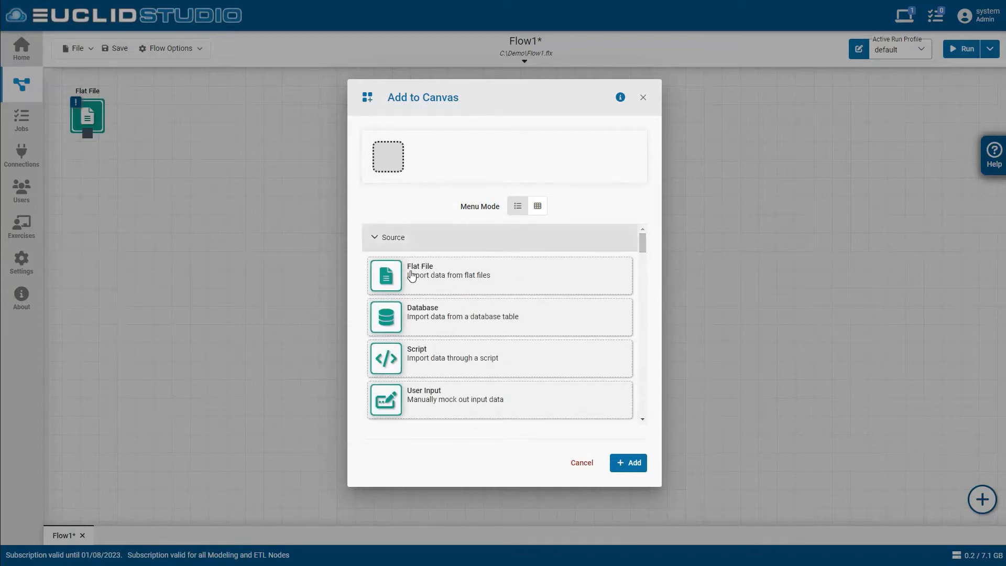
left_click(412, 276)
left_click_drag(645, 247, 649, 272)
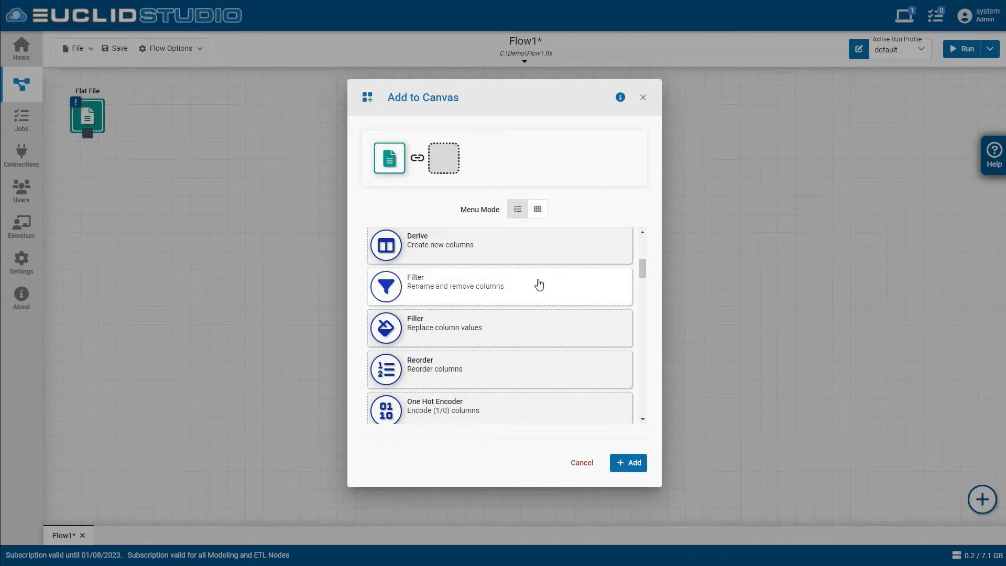
left_click(537, 283)
scroll(652, 314, "down", 20)
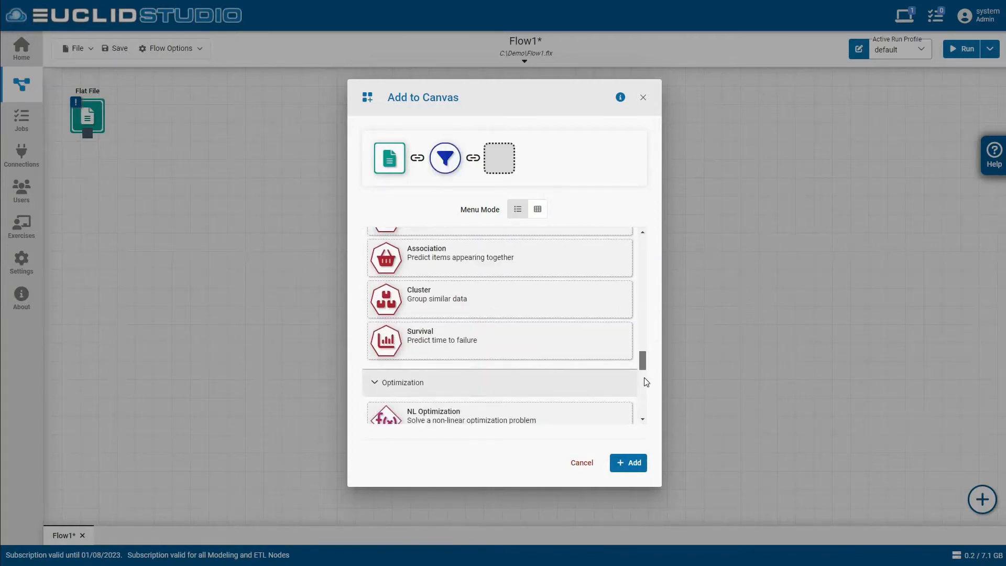
scroll(647, 409, "down", 6)
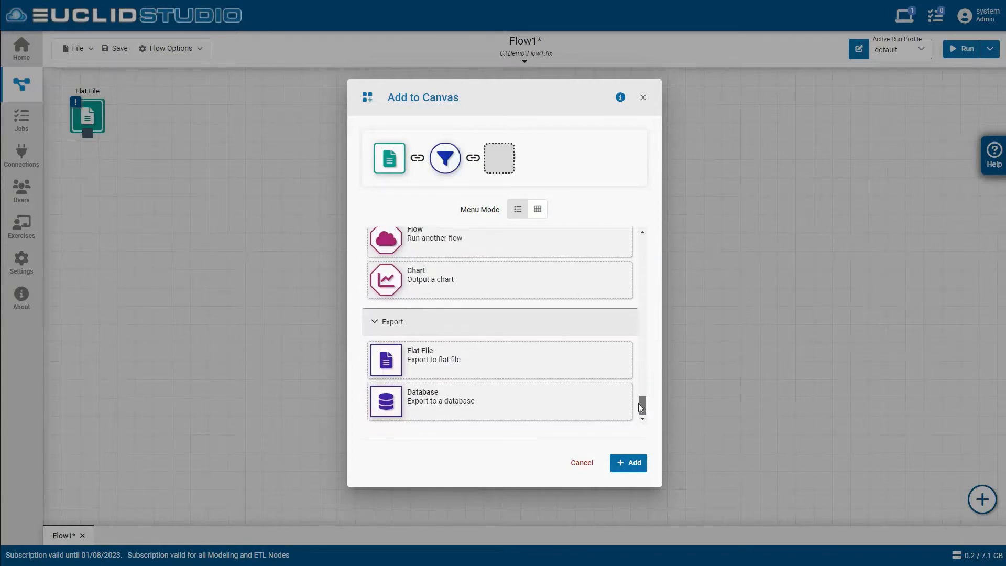
left_click(533, 368)
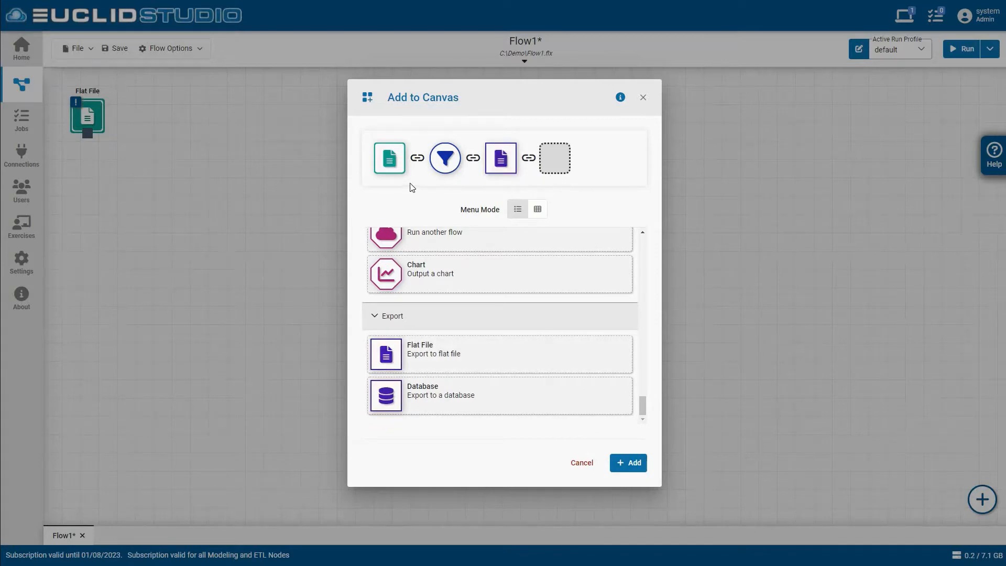
- Try rearranging the Flat File export and Filter nodes within the assembled chain
scroll(638, 262, "up", 20)
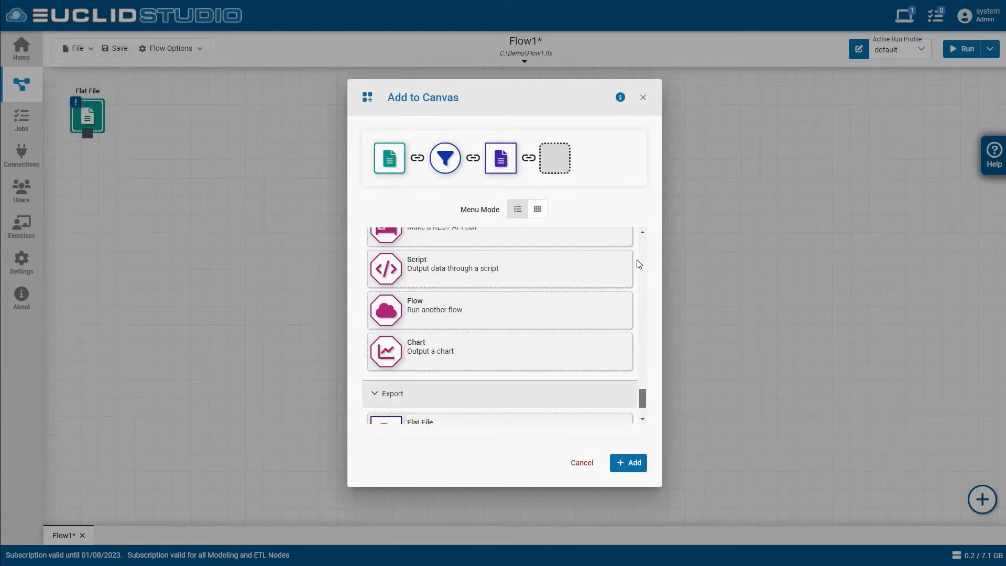
scroll(637, 233, "up", 5)
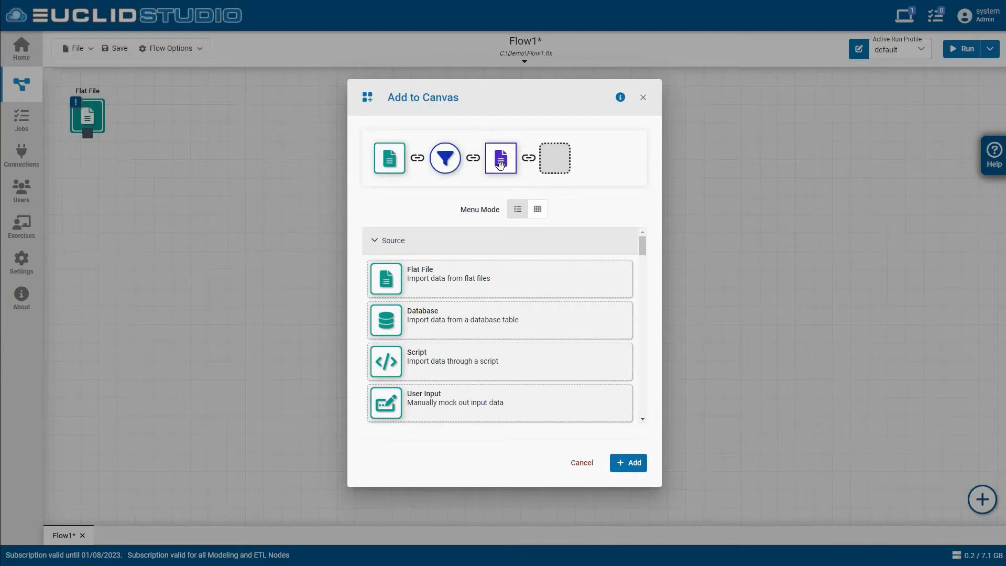
mouse_move(498, 165)
left_mouse_down()
mouse_move(498, 210)
mouse_move(499, 160)
left_mouse_up()
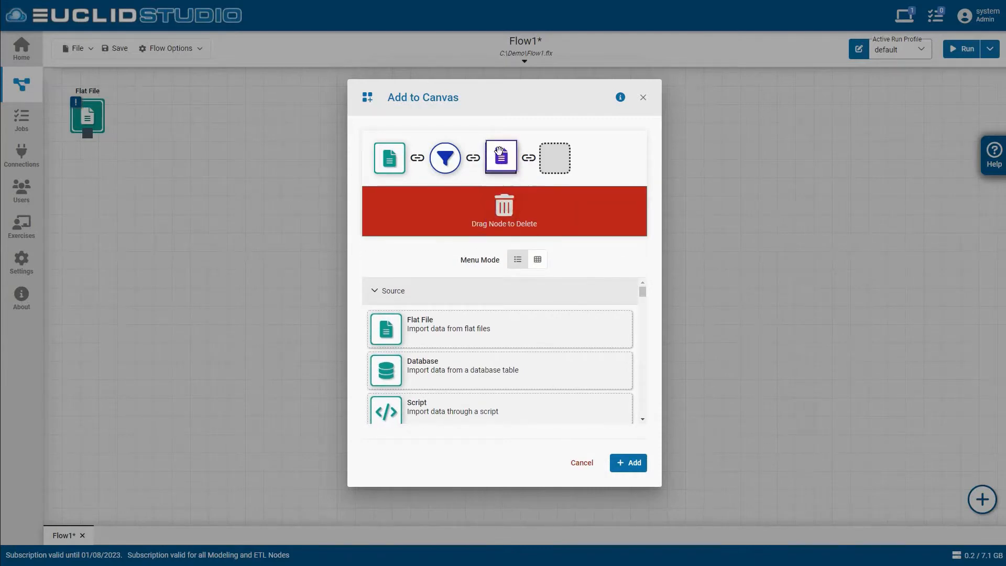
left_click_drag(433, 155, 501, 161)
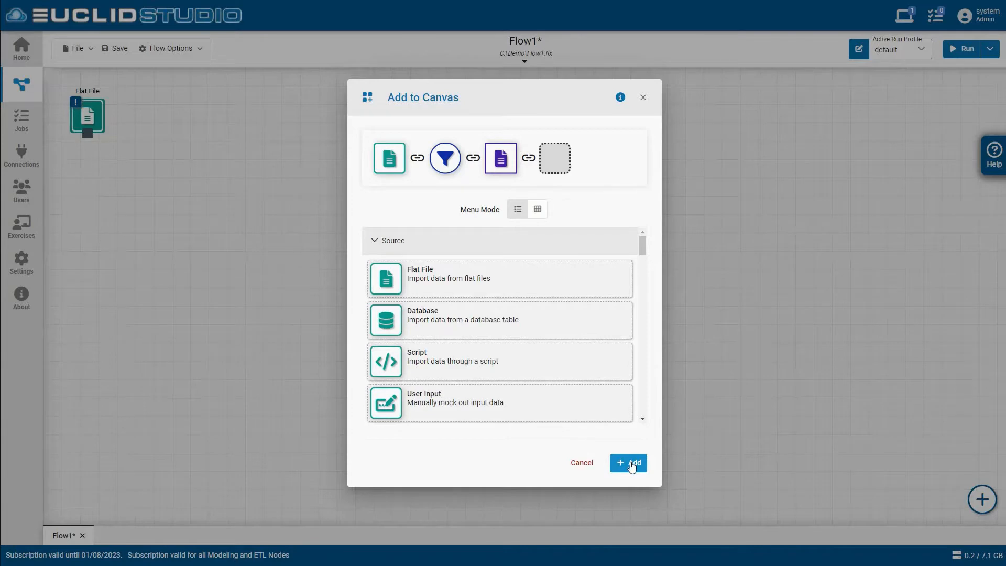
- Add the three-node chain to the canvas, placing it to the right of the standalone Flat File node
left_click(631, 464)
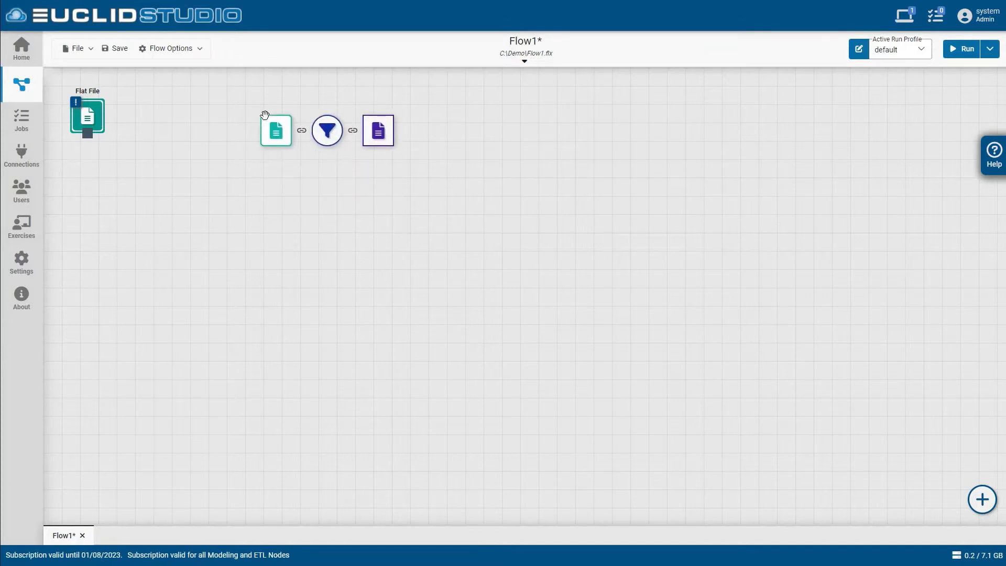
left_click(266, 119)
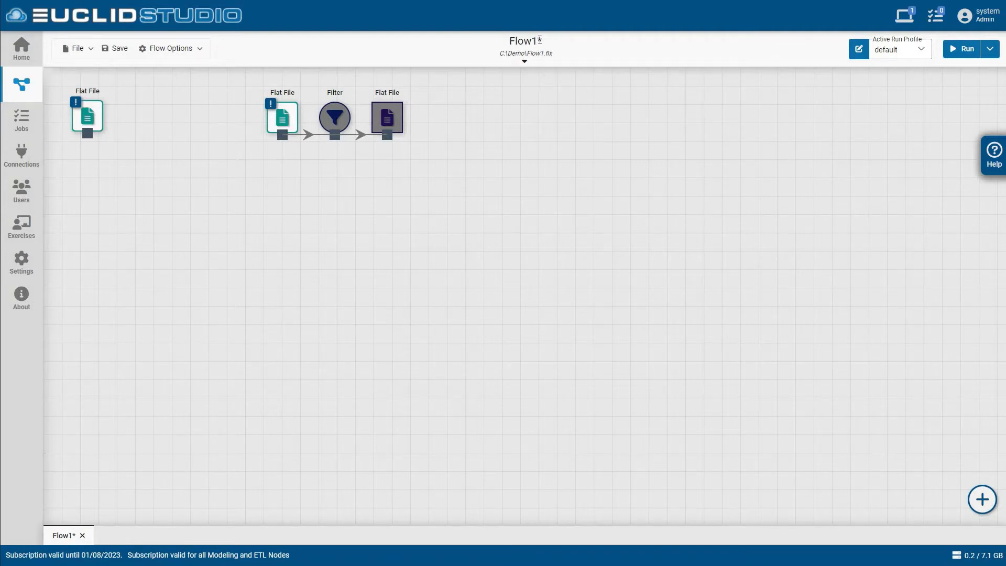
- Examine the flow options, the recent flow files, the available run profiles and the run choices for Flow1
left_click(86, 55)
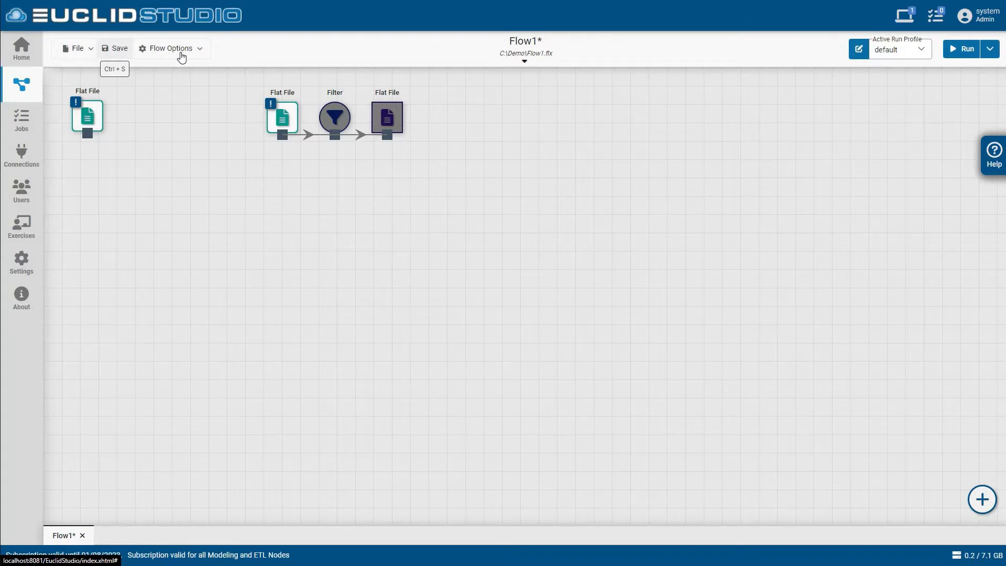
left_click(200, 57)
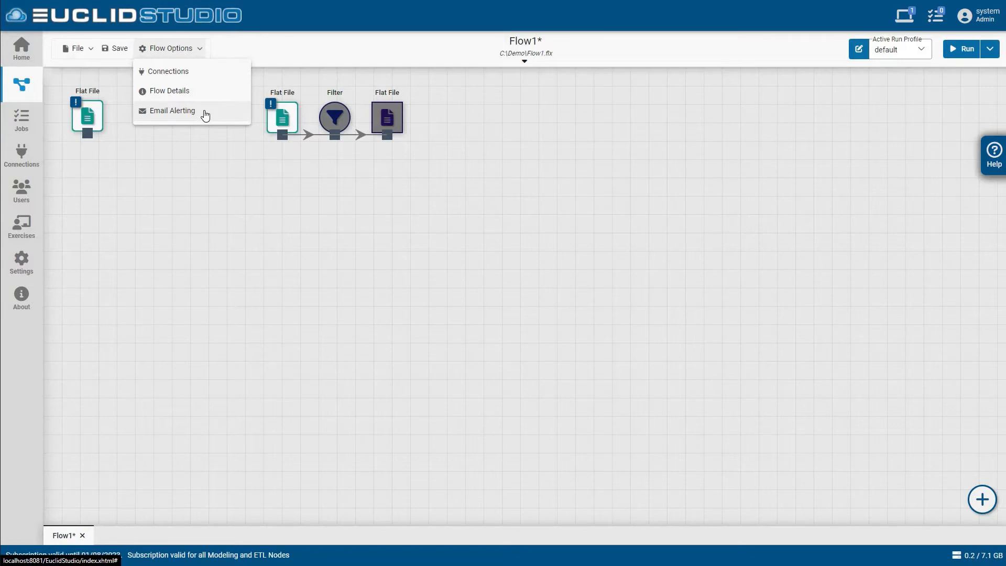
left_click(580, 228)
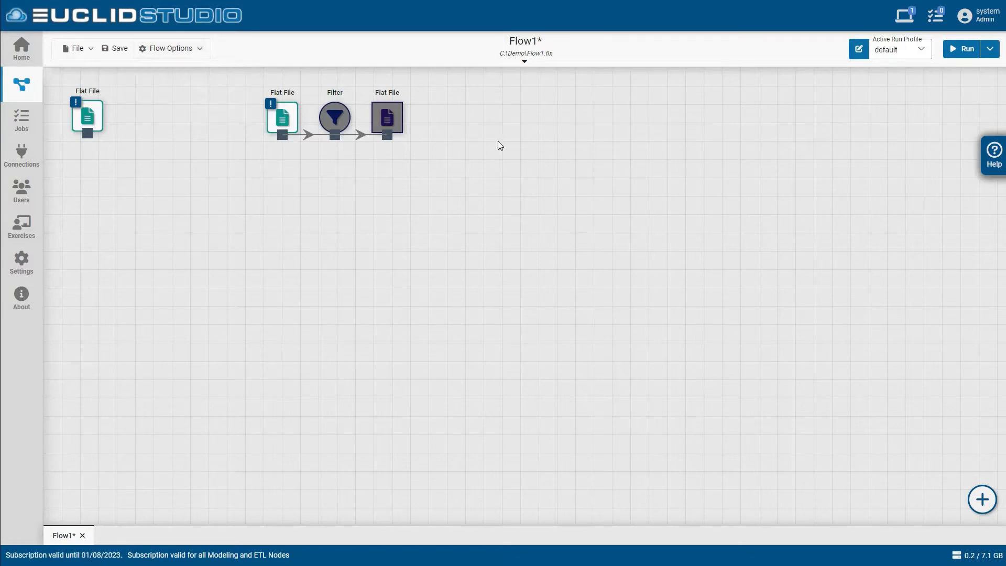
left_click(525, 63)
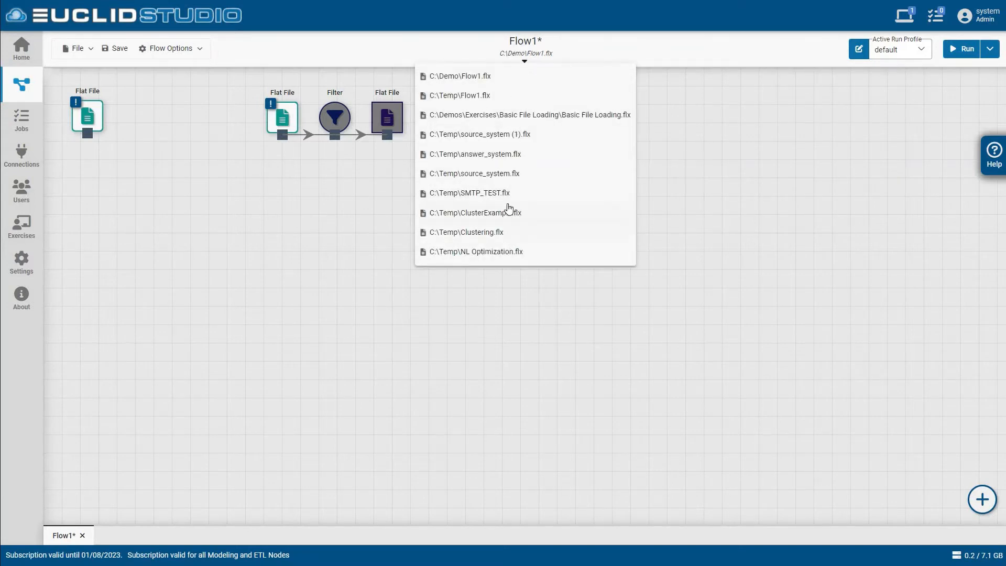
left_click(525, 62)
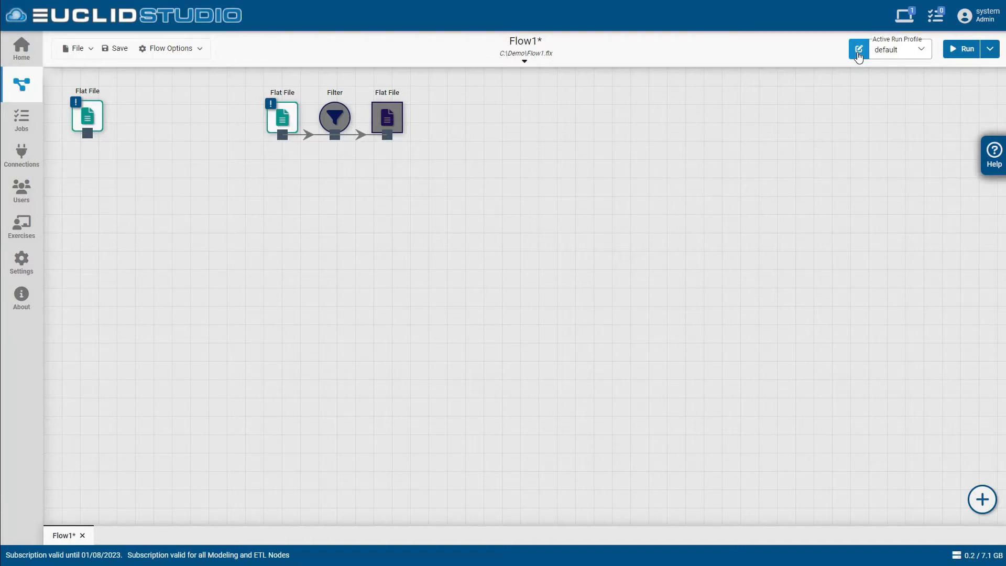
left_click(925, 50)
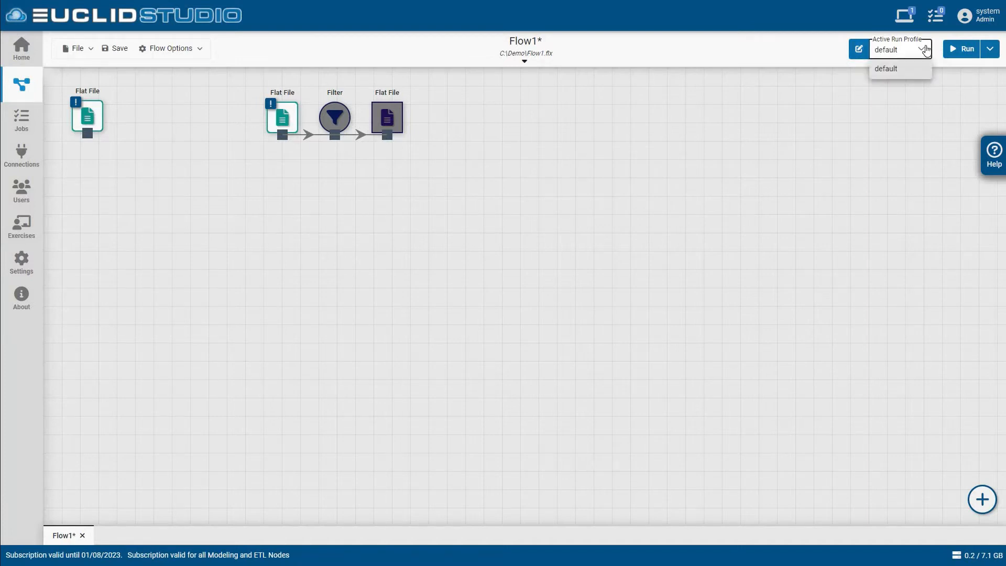
left_click(885, 65)
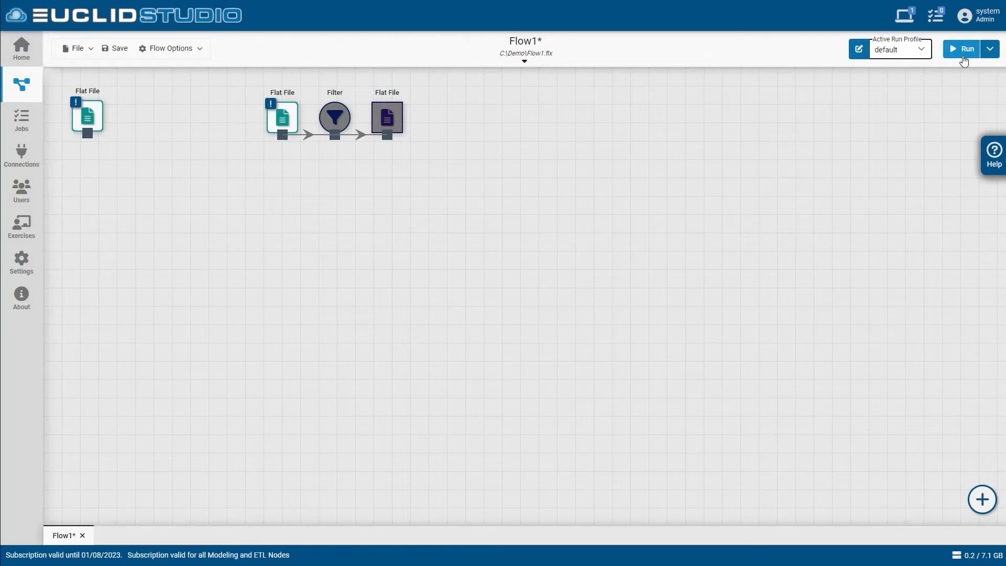
left_click(988, 53)
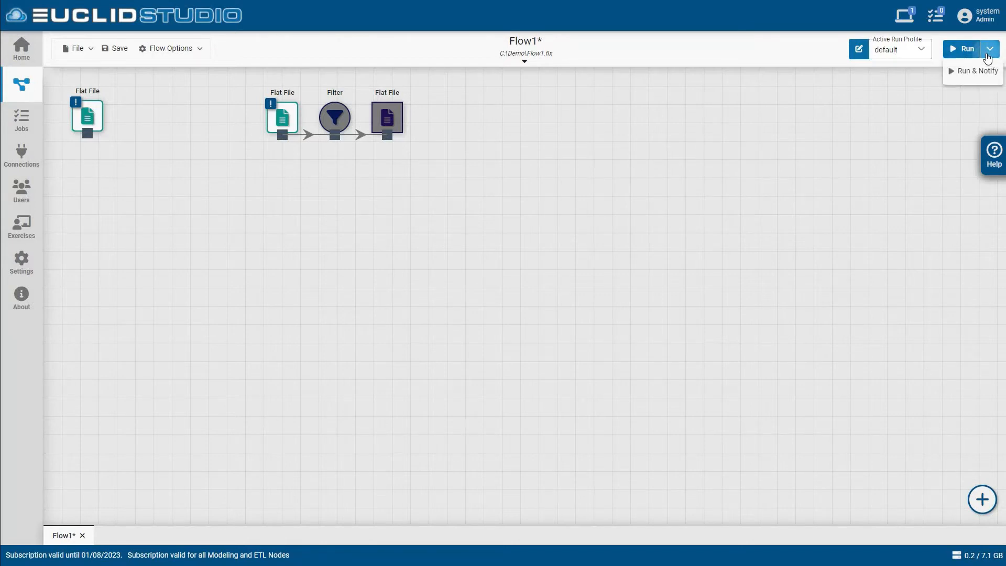
left_click(914, 106)
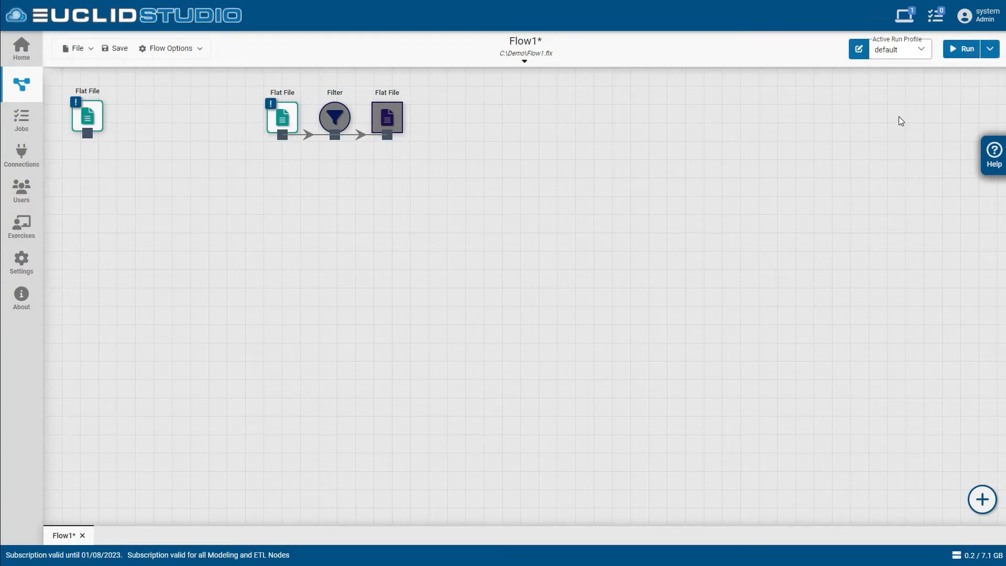
left_click(159, 52)
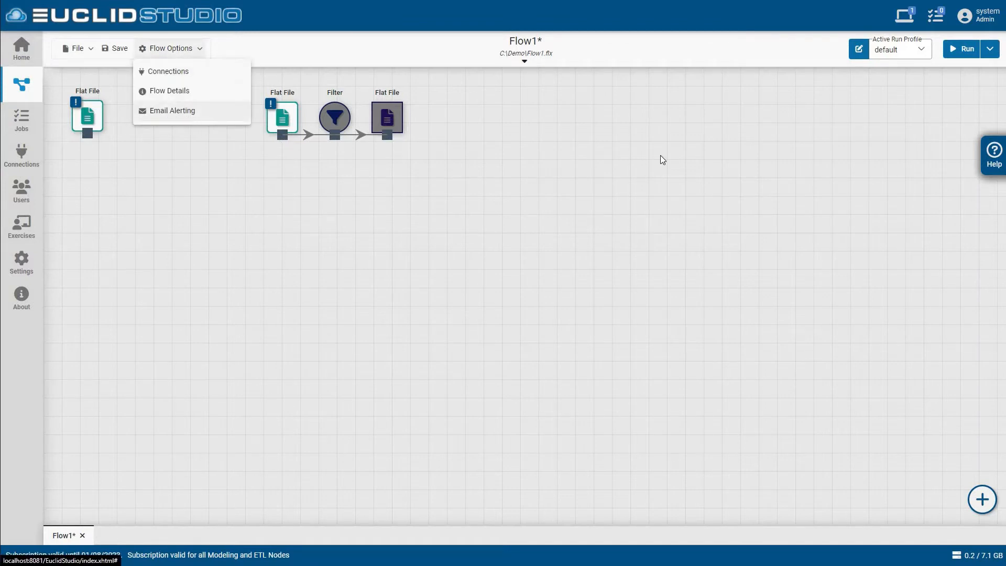
left_click(637, 126)
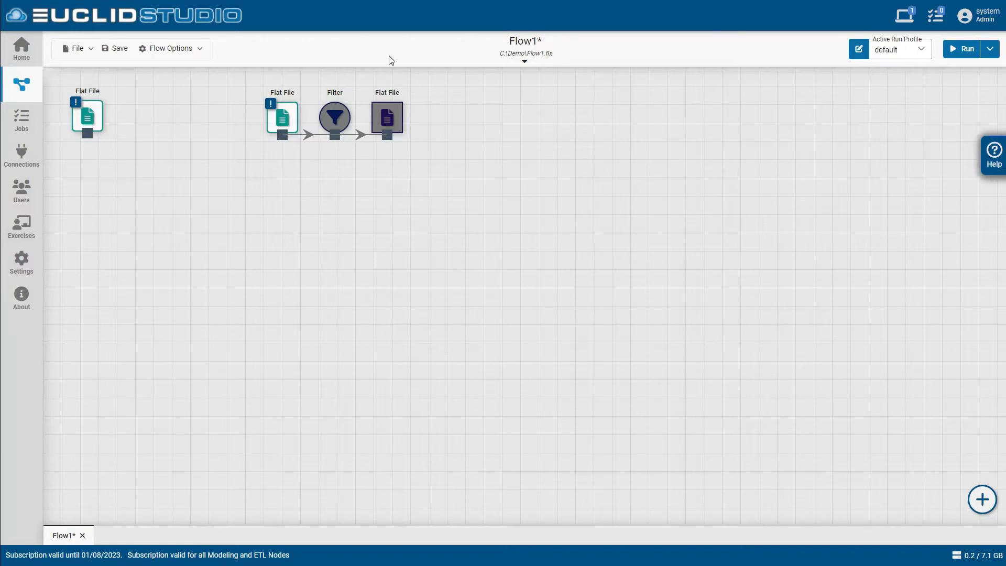
- Examine the default run profile's node orchestration, default parameters and parameters by node, leaving without saving any changes
left_click(862, 52)
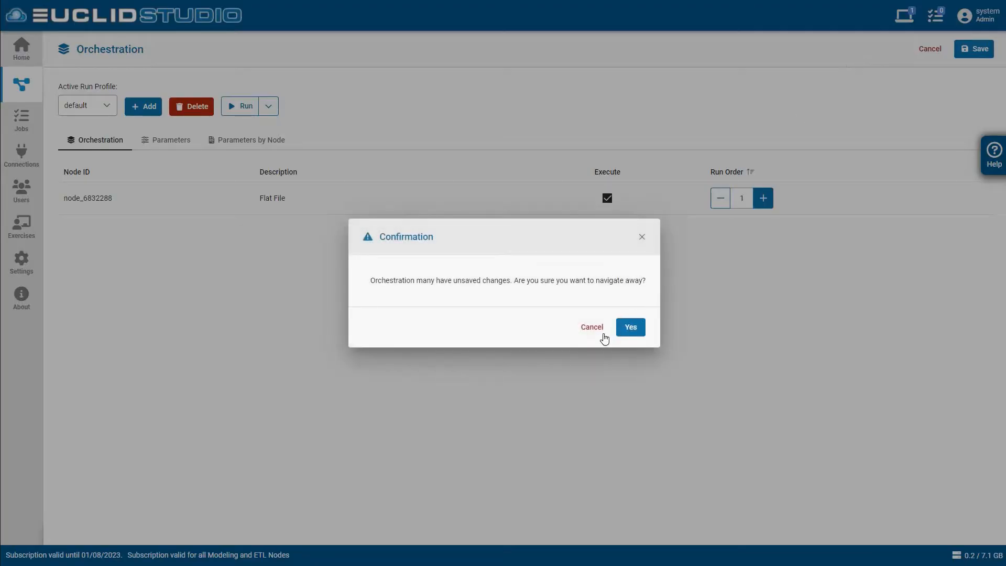
left_click(631, 326)
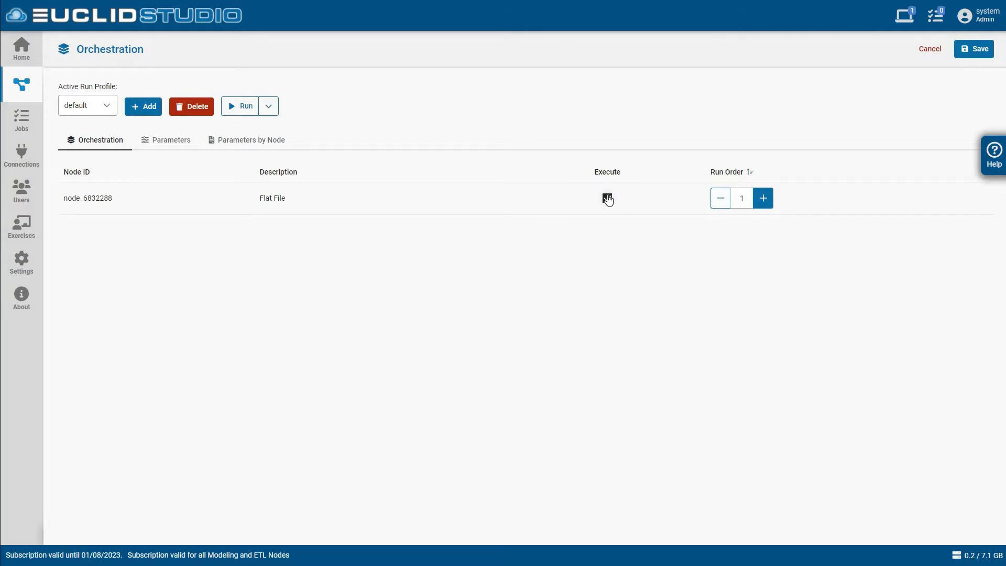
left_click(163, 149)
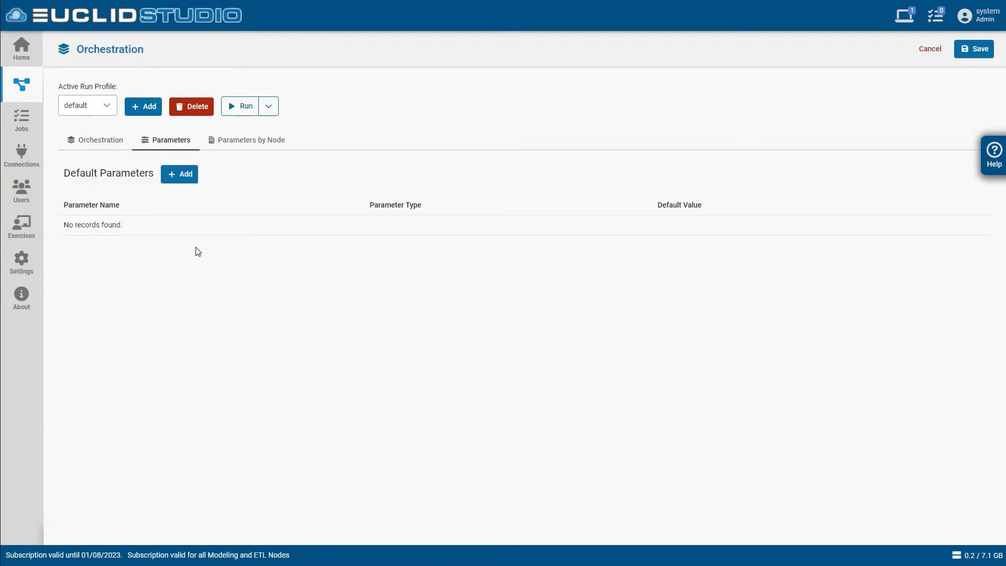
left_click(257, 147)
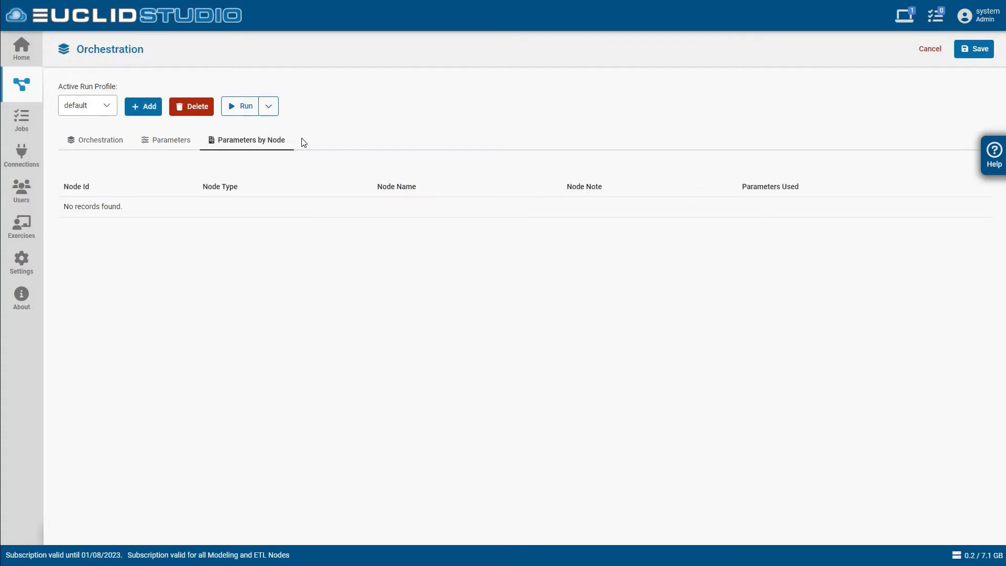
left_click(106, 139)
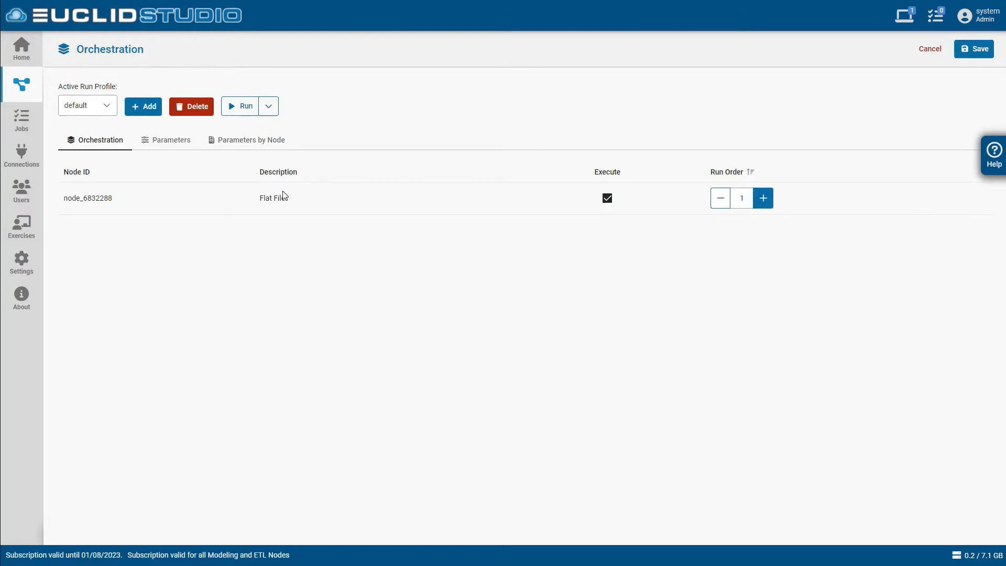
left_click(931, 58)
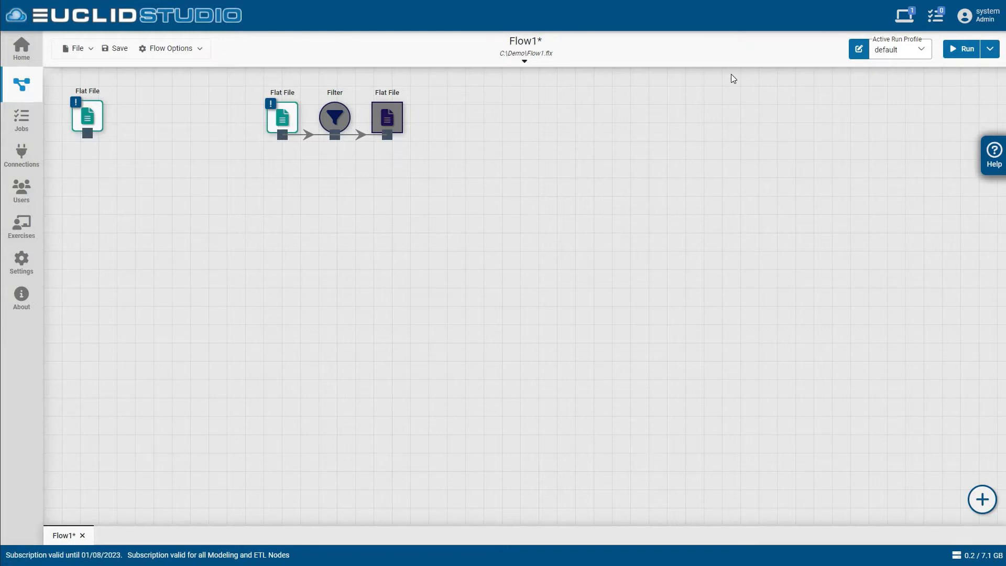
- Examine the active flows overview, including the session and tab IDs, the expanded session entry and the flow conflicts
left_click(904, 15)
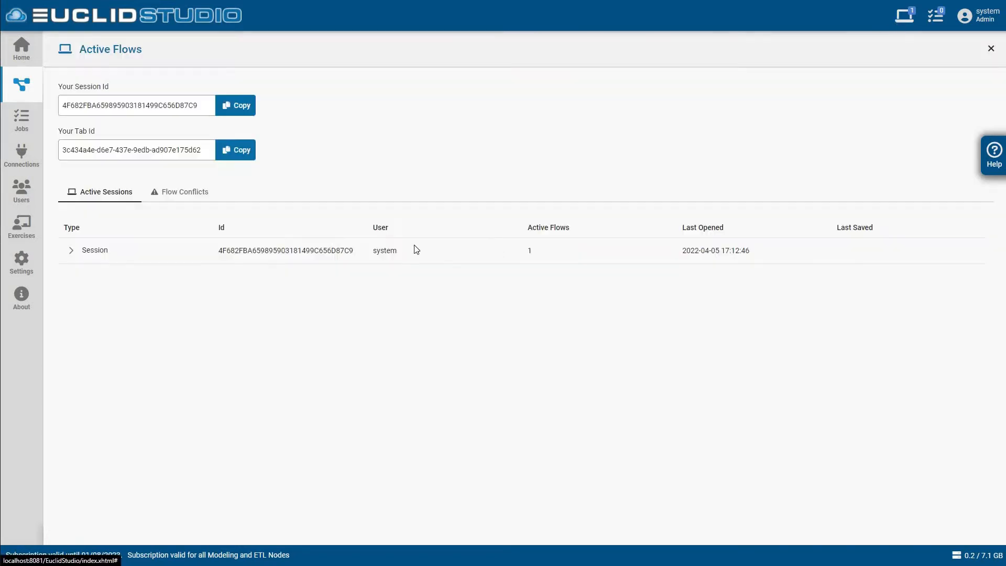
left_click(133, 104)
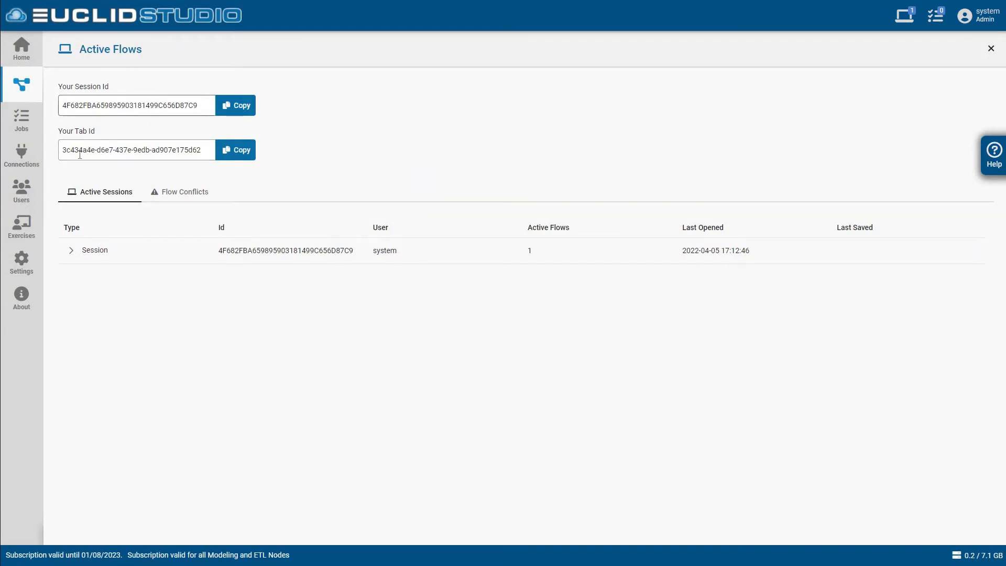
left_click(71, 251)
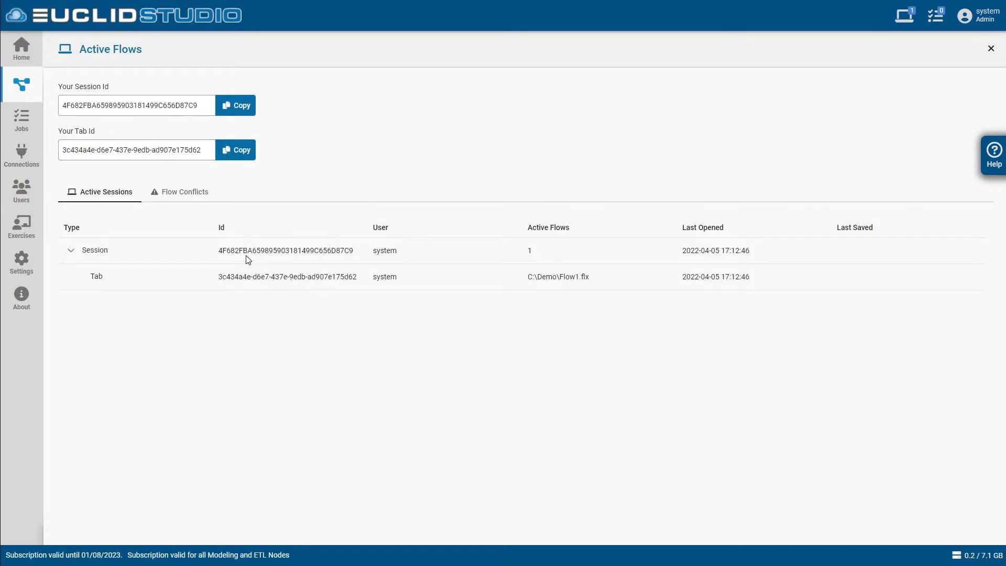
left_click(174, 193)
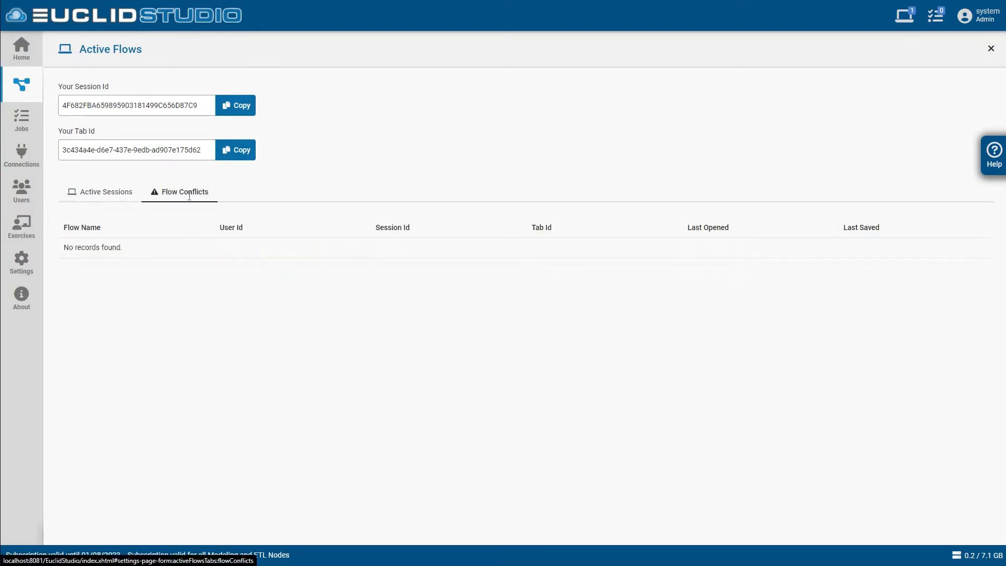
left_click(103, 204)
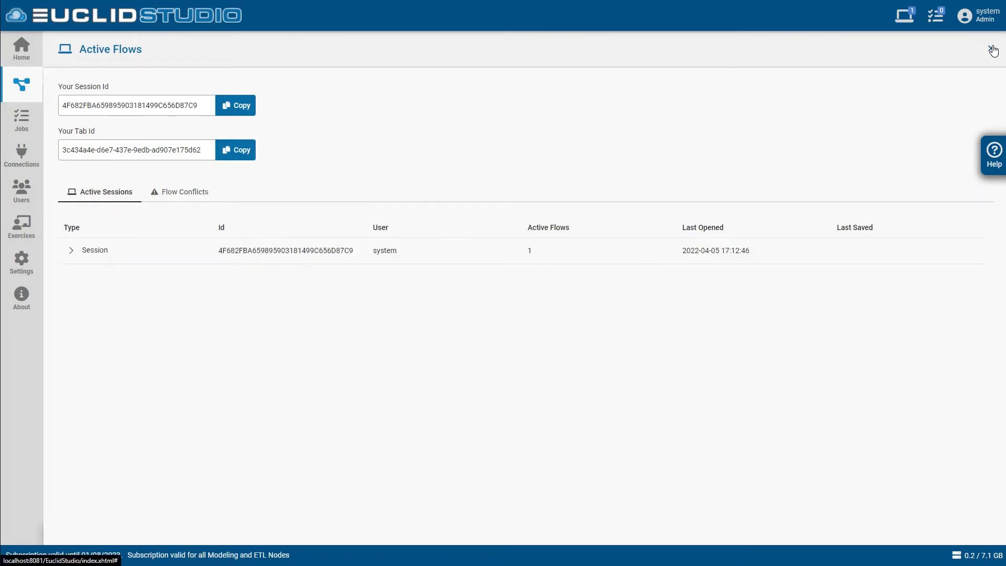
- Review the active and inactive jobs, including Flow1's job log entry, and return to the flow canvas
left_click(936, 18)
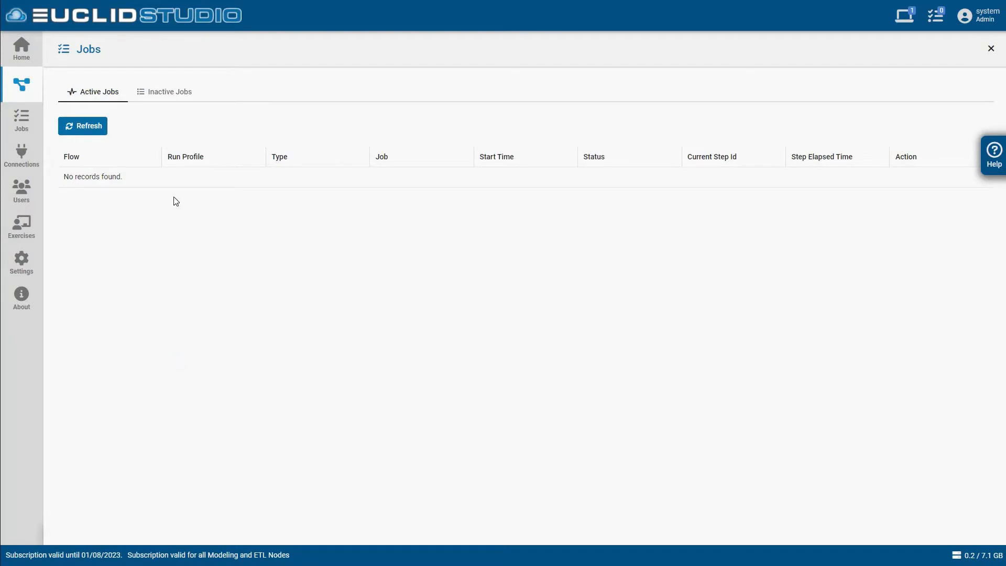
left_click(165, 92)
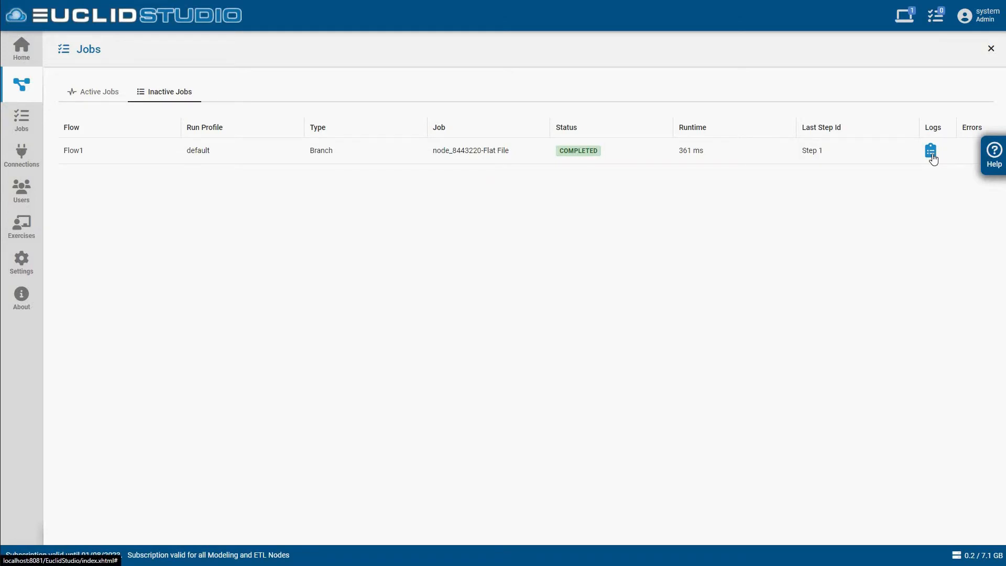
left_click(991, 51)
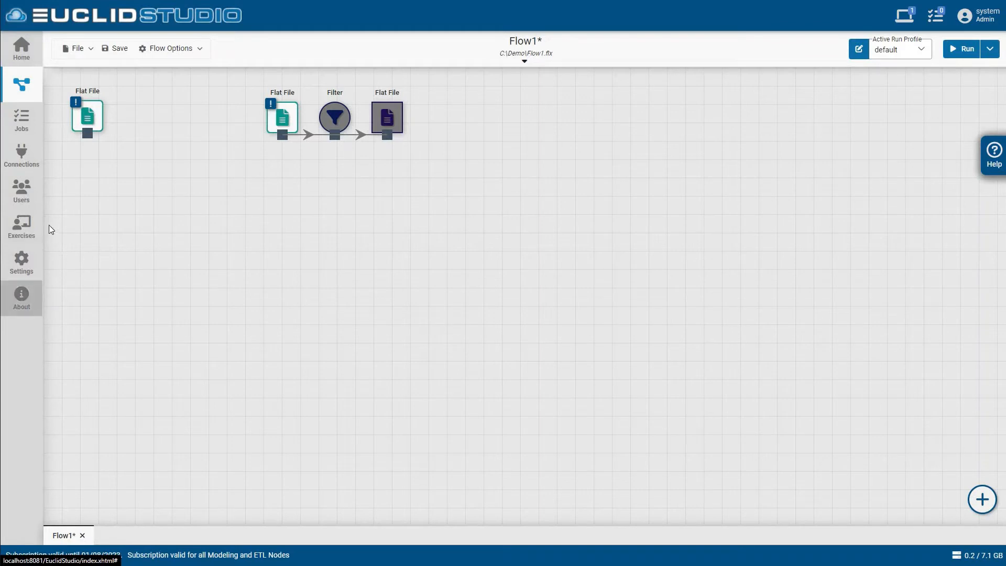
- Examine the options offered under Home, Jobs, Connections, Users, Exercises, Settings and About
left_click(24, 53)
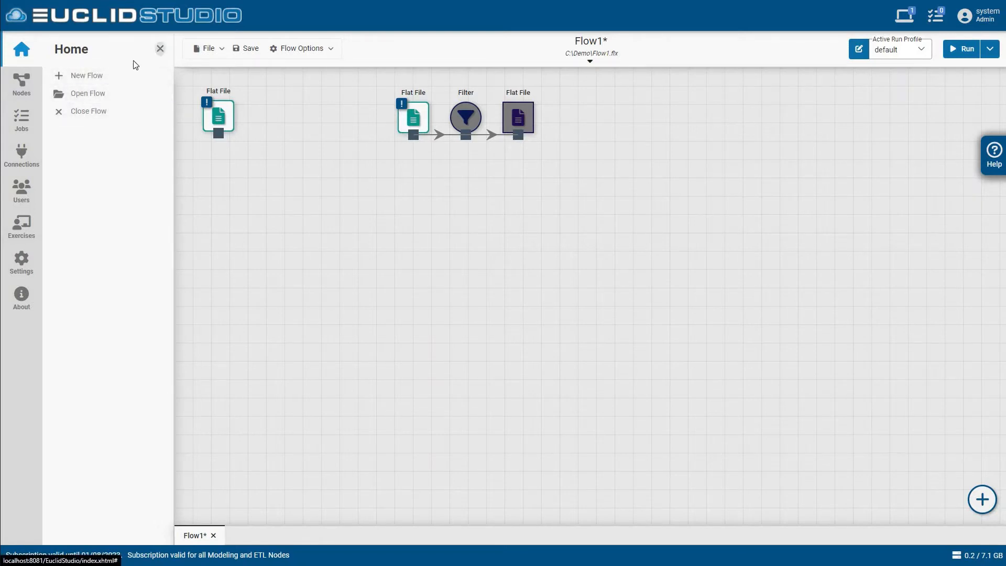
left_click(159, 48)
left_click(22, 129)
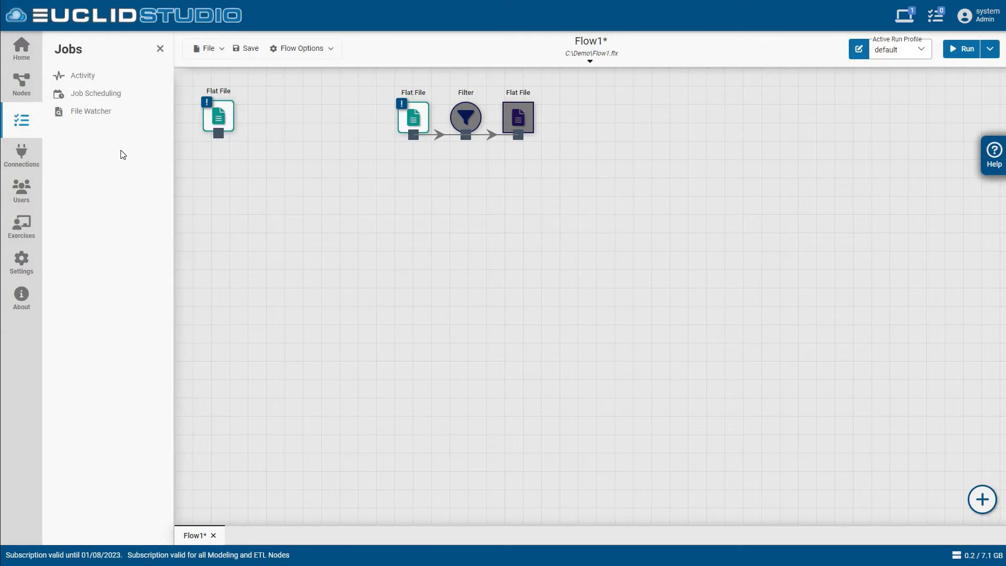
left_click(18, 165)
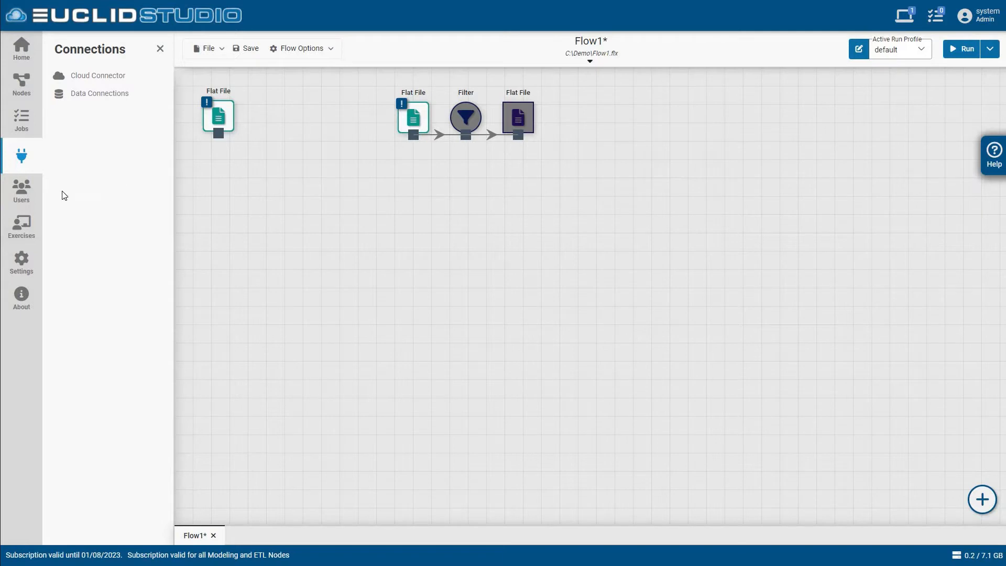
left_click(16, 195)
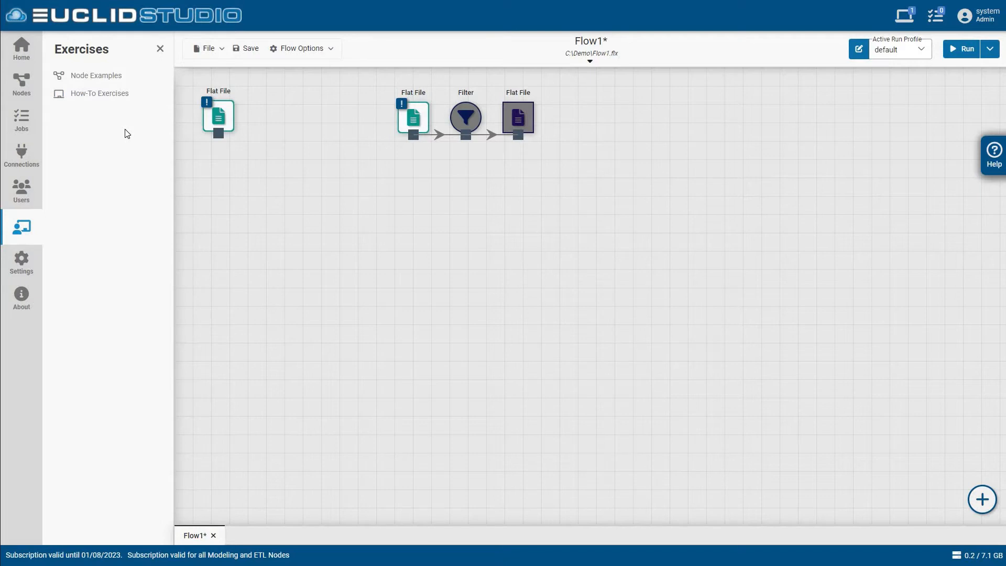
left_click(93, 96)
left_click(31, 264)
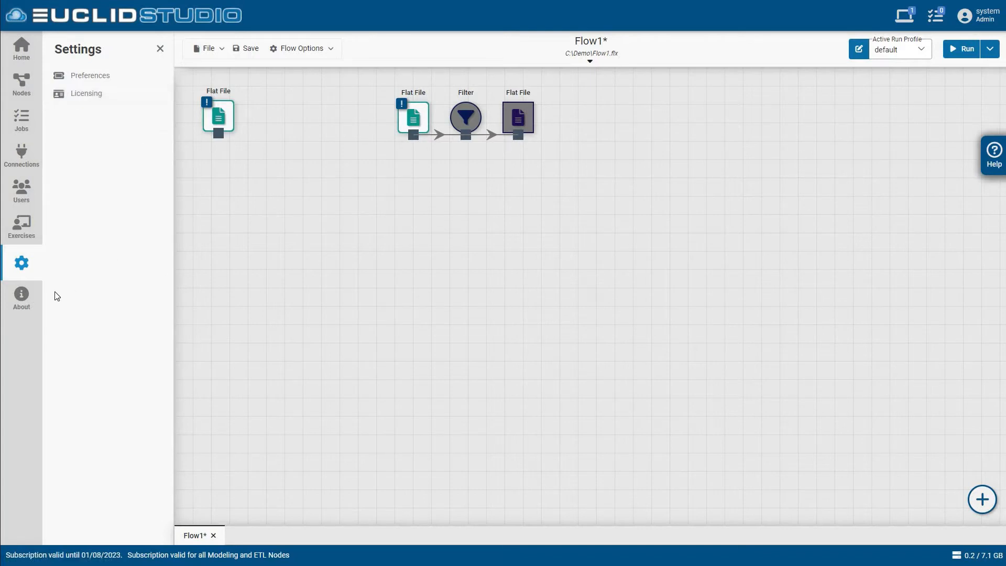
left_click(36, 298)
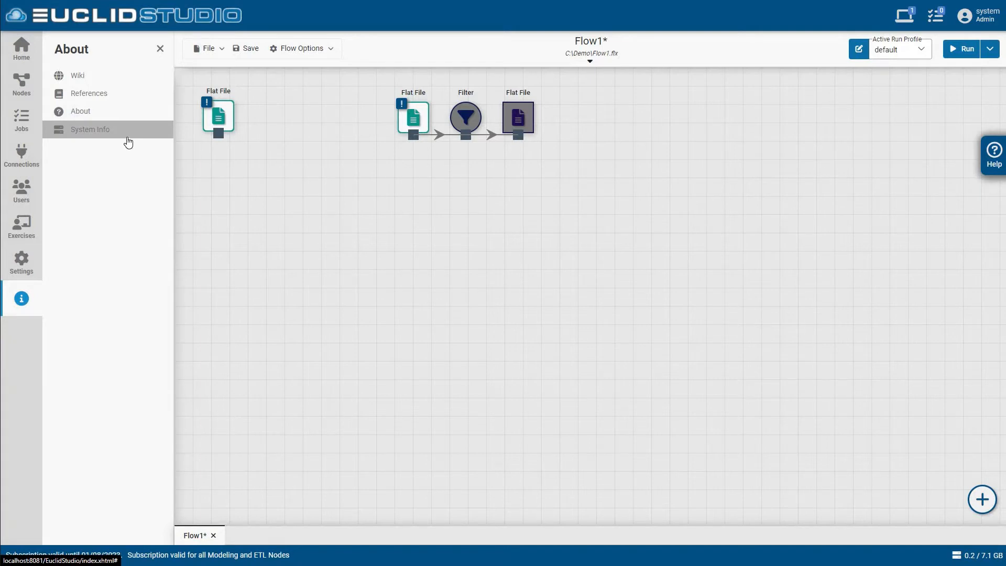
left_click(159, 49)
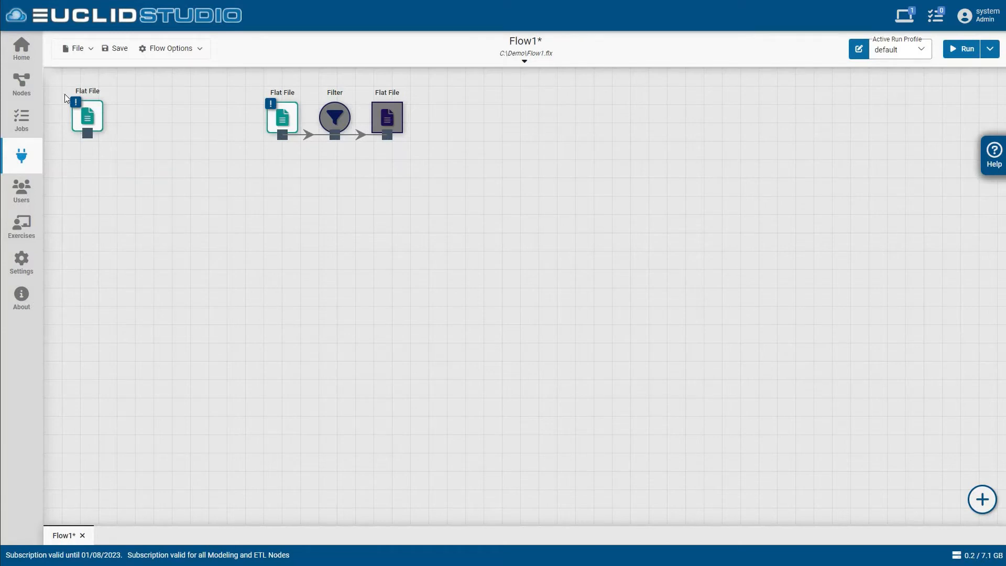
- Create a new flow and add a Flat File source node near the upper-left corner of its canvas
left_click(21, 49)
left_click(74, 75)
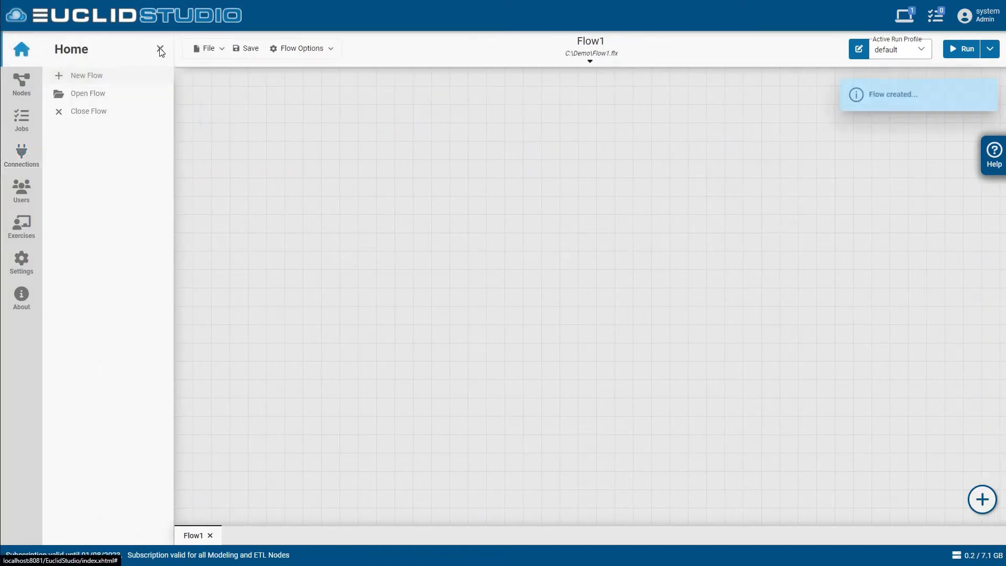
left_click(160, 49)
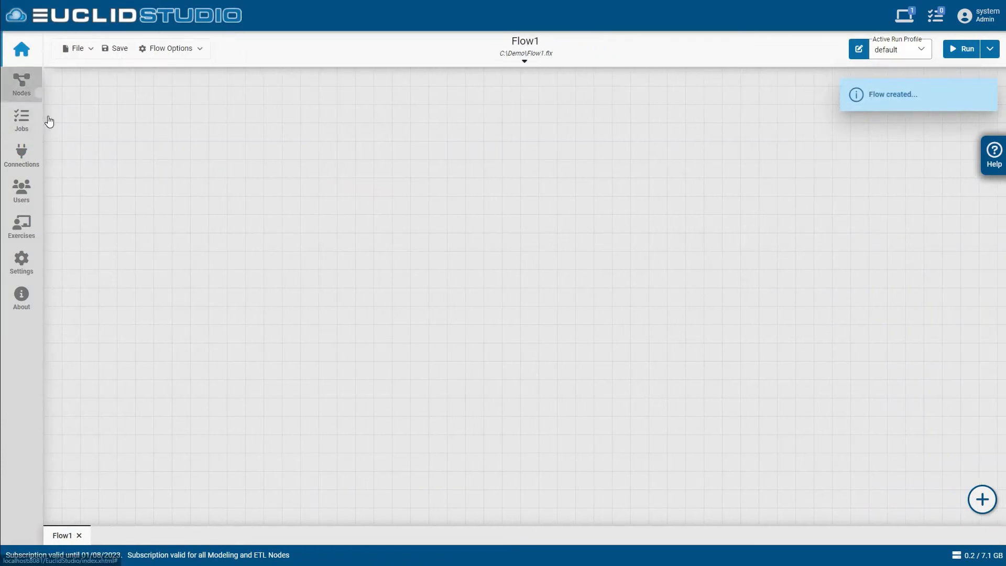
left_click(22, 82)
left_click_drag(139, 139, 195, 120)
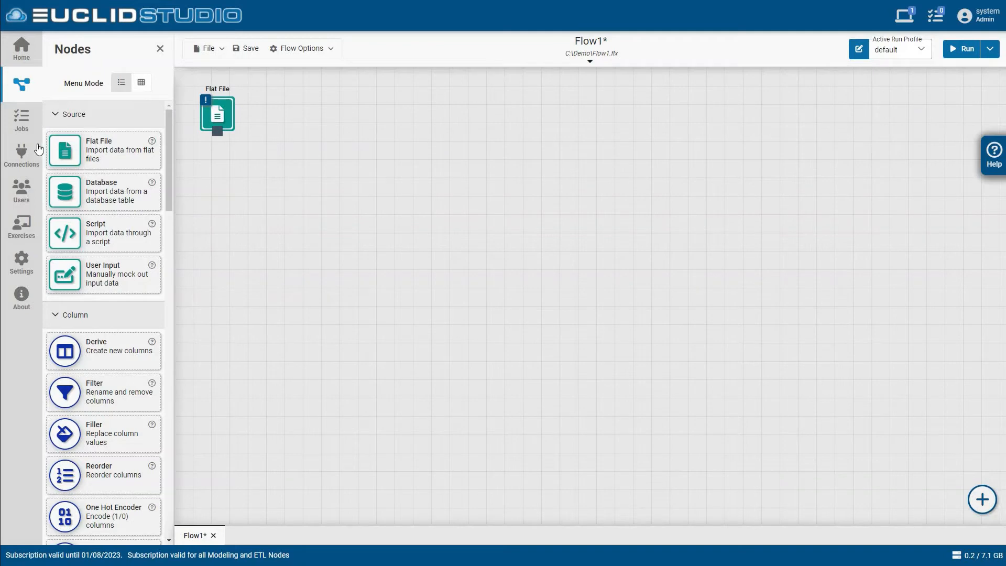
- Examine the commands available for the Flat File node, including its edit, disconnect and branch alignment options
right_click(210, 120)
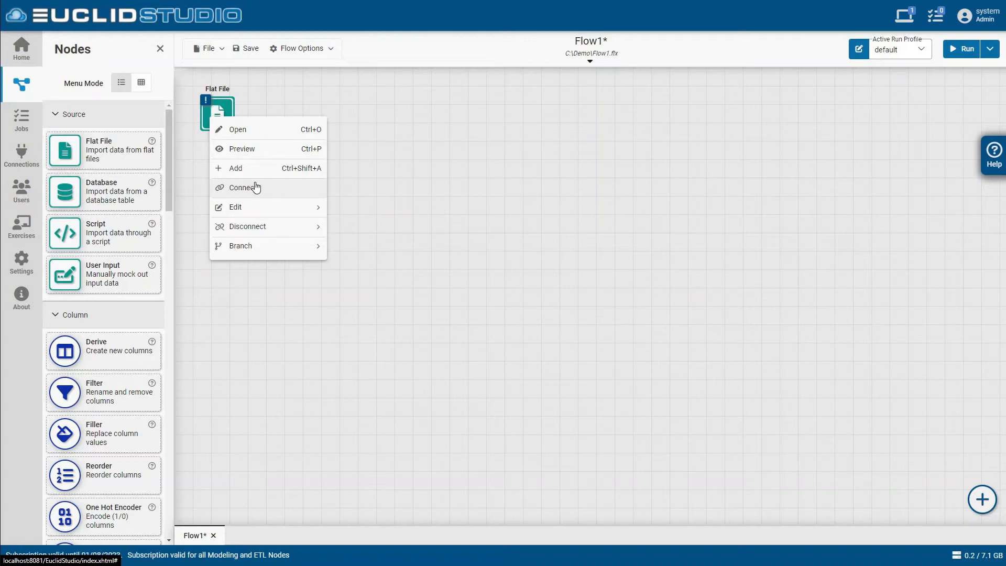
mouse_move(252, 206)
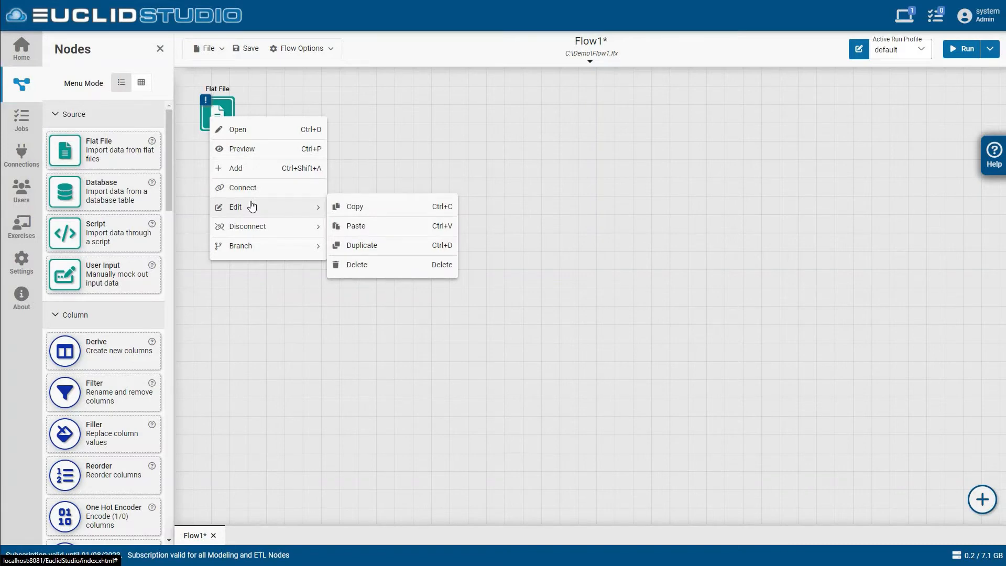
mouse_move(249, 225)
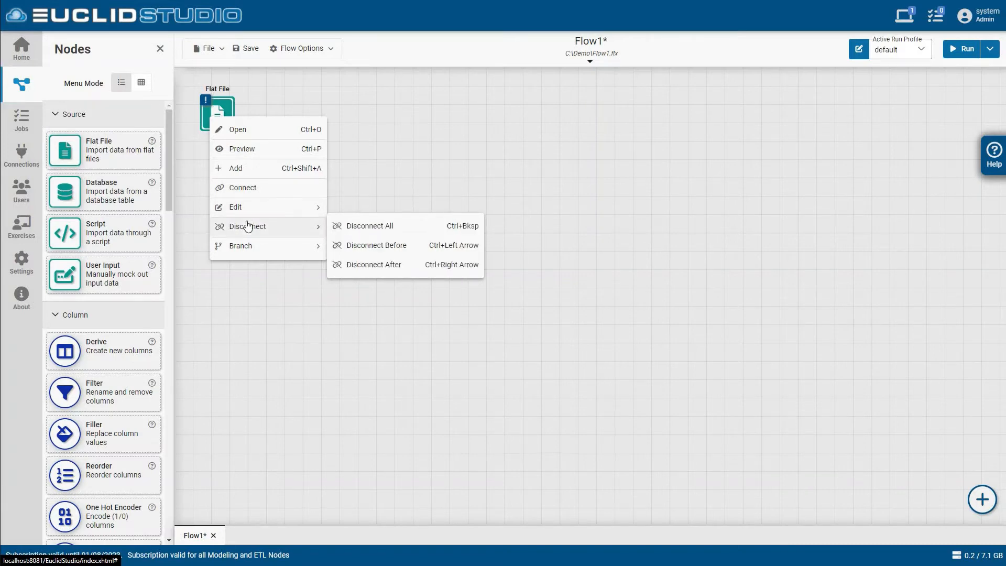
mouse_move(246, 253)
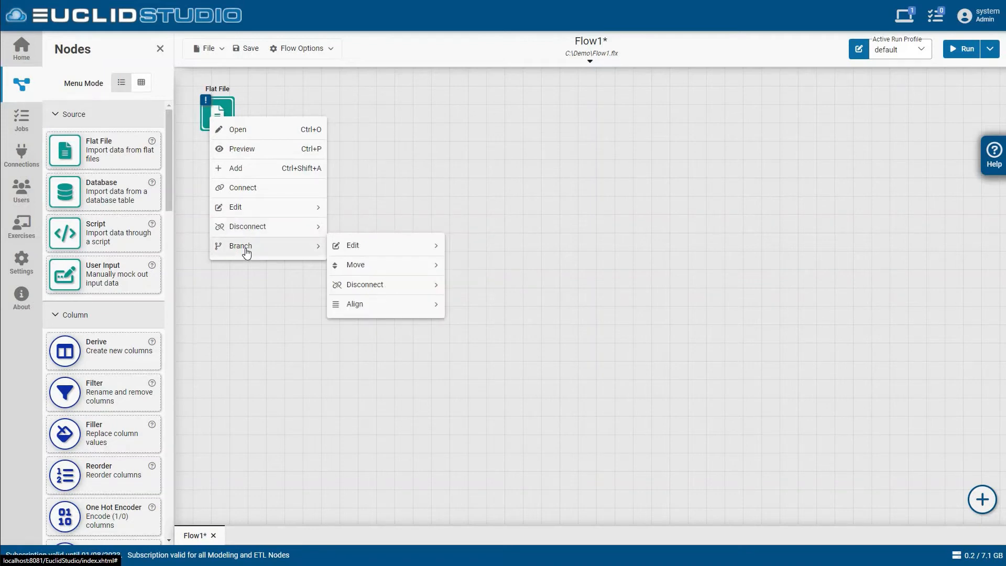
mouse_move(411, 309)
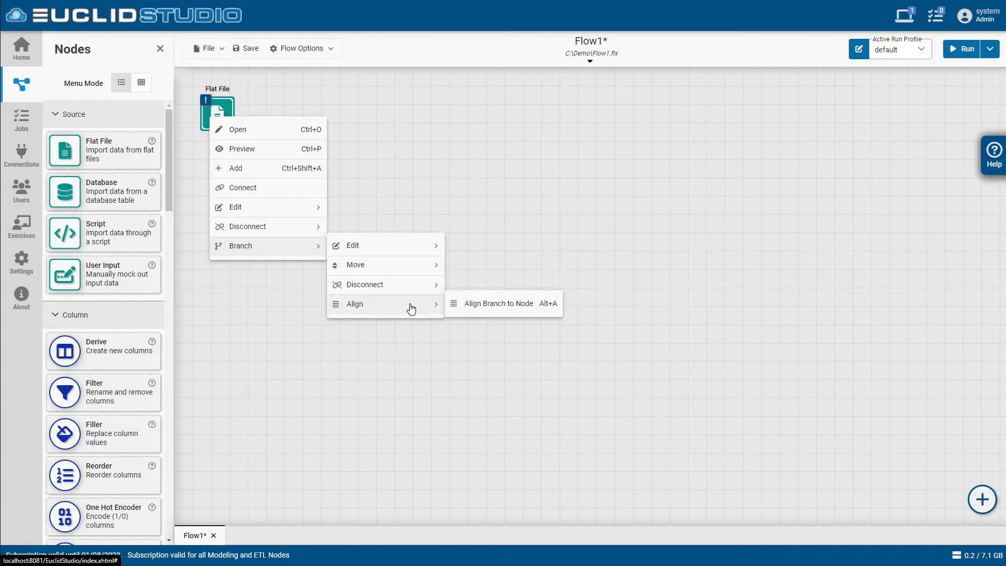
- Open the Flat File node's settings, set its source to STORE_1993.csv from the Source Files folder and infer the data types
left_click(263, 126)
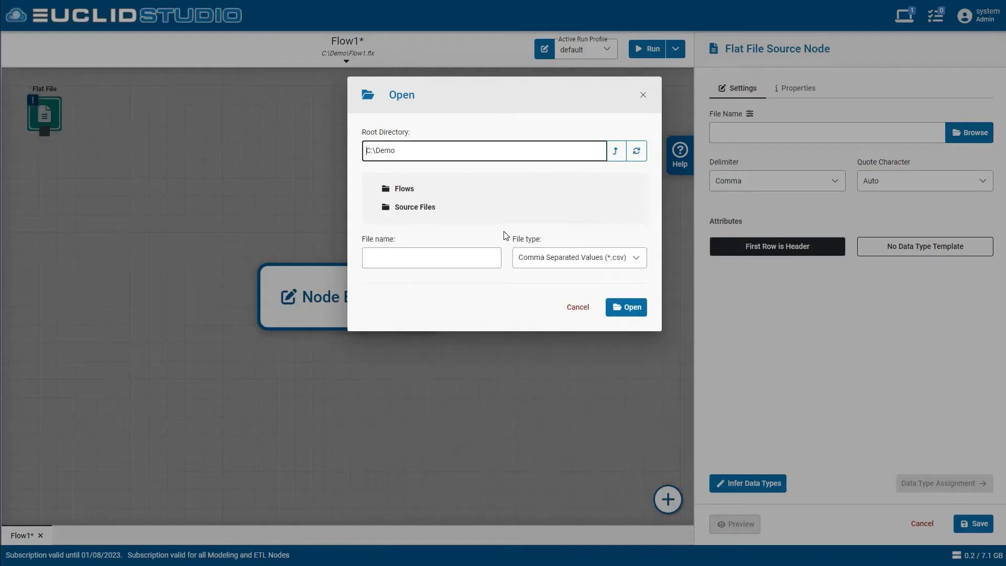
double_click(416, 208)
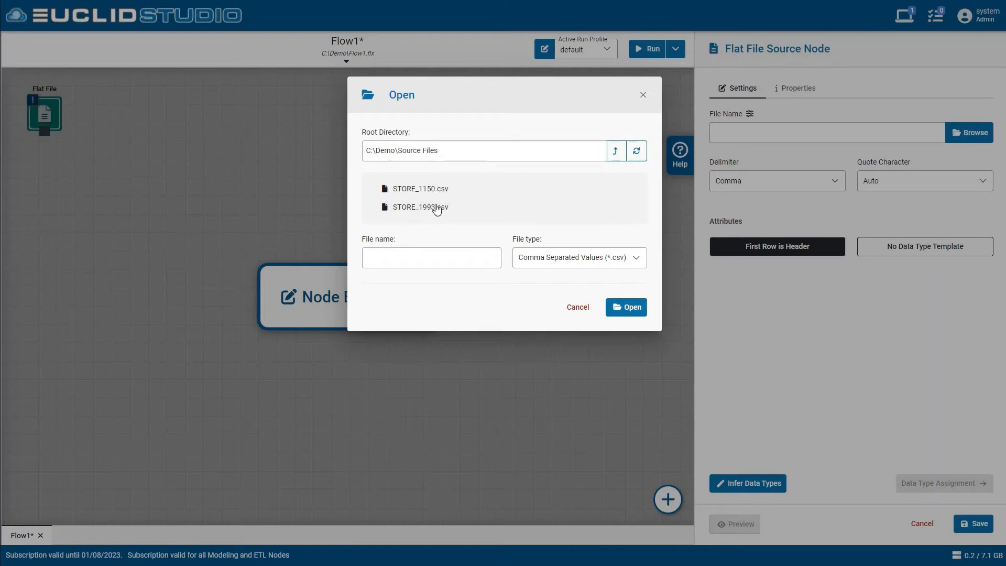
left_click(436, 208)
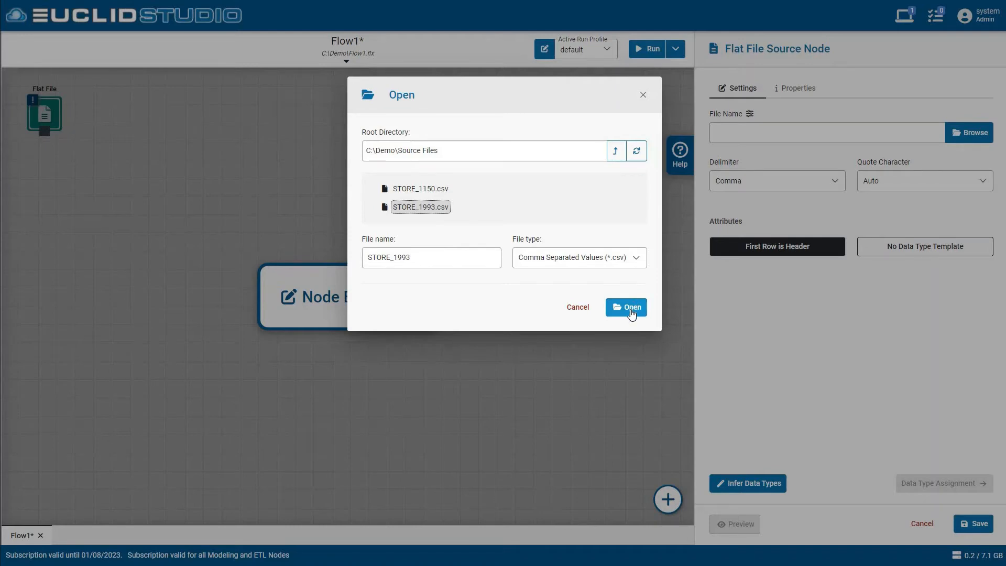
left_click(631, 311)
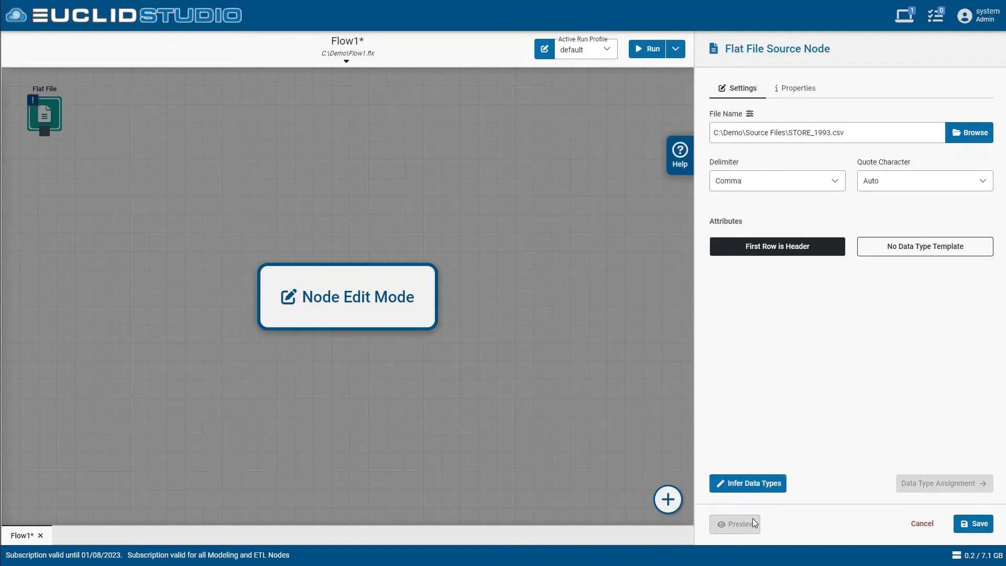
left_click(761, 484)
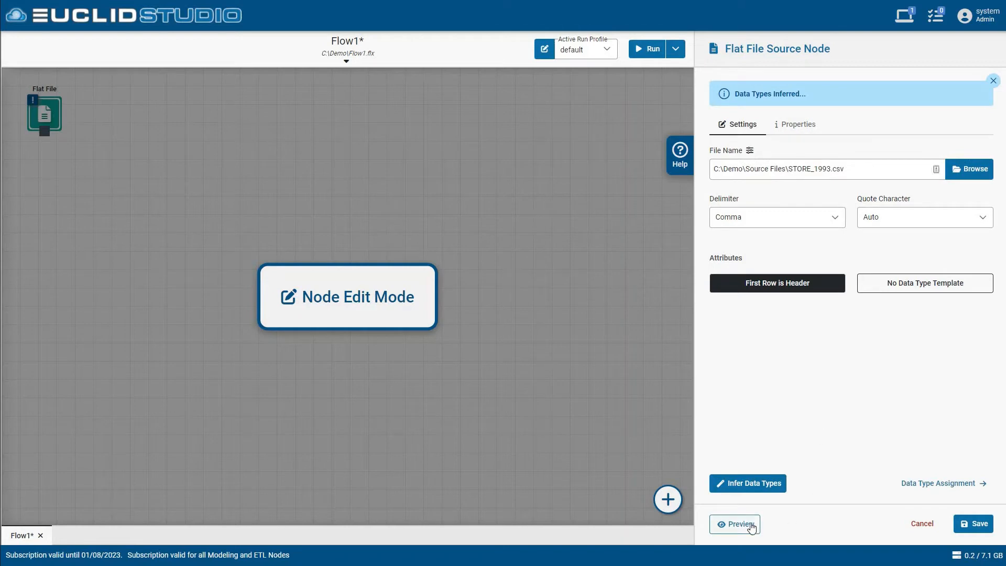
left_click(992, 81)
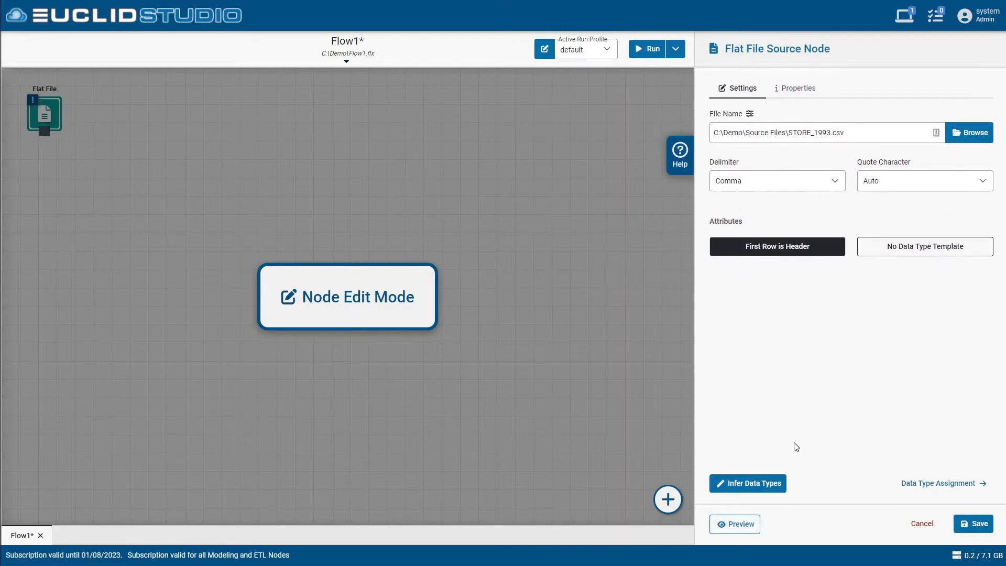
- Preview the STORE_1993.csv data and change the SKU column's data type to String
left_click(739, 521)
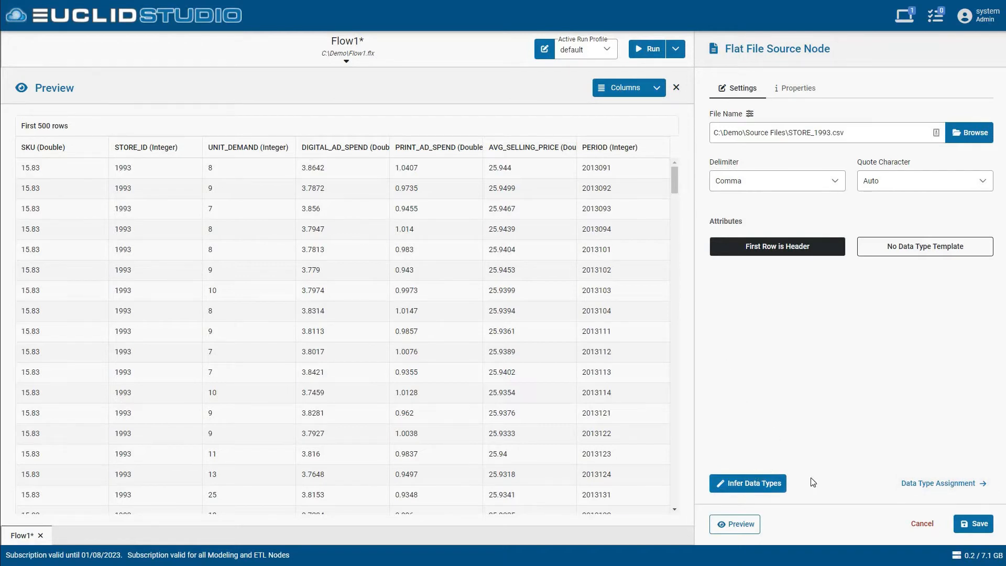
left_click(953, 483)
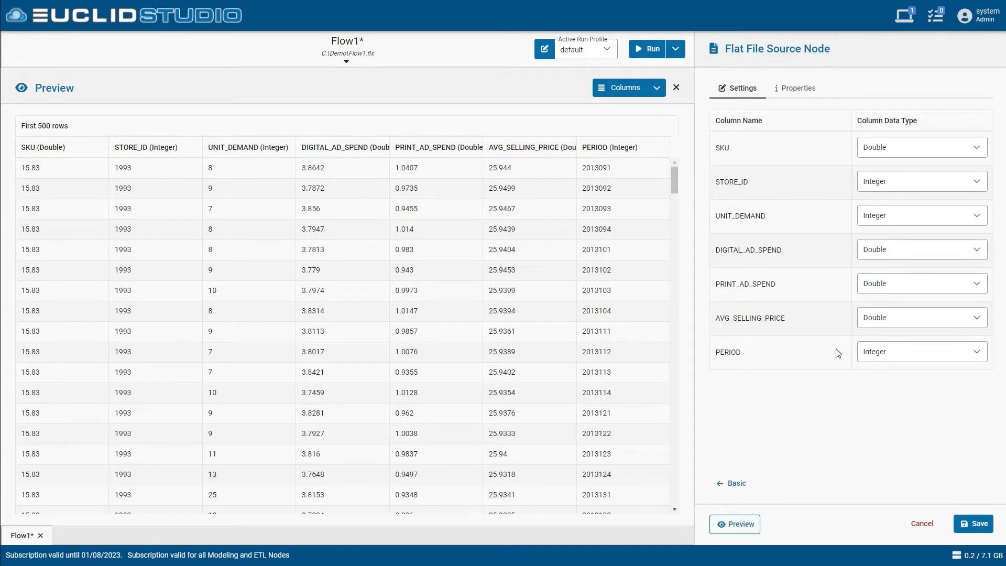
left_click(903, 153)
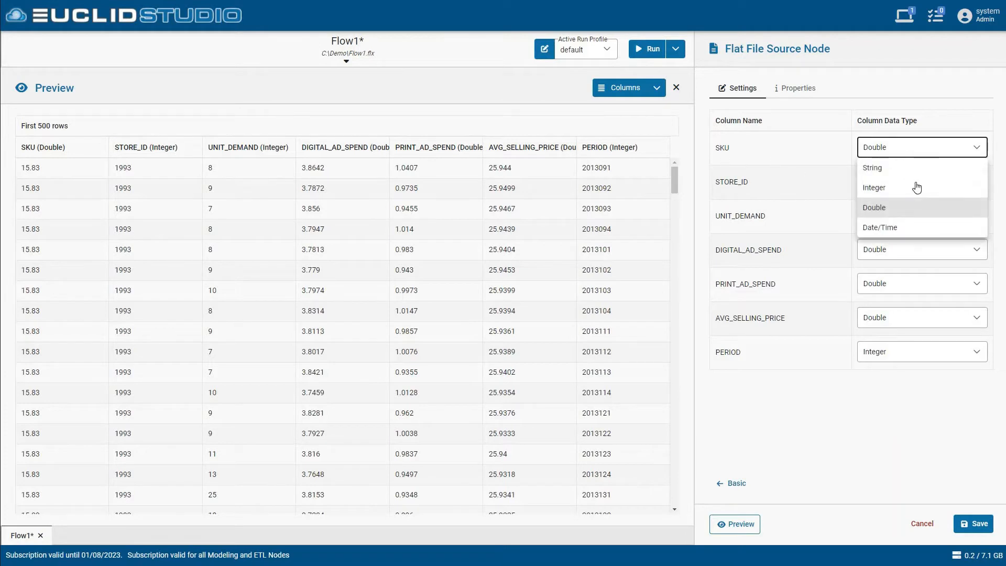
left_click(878, 168)
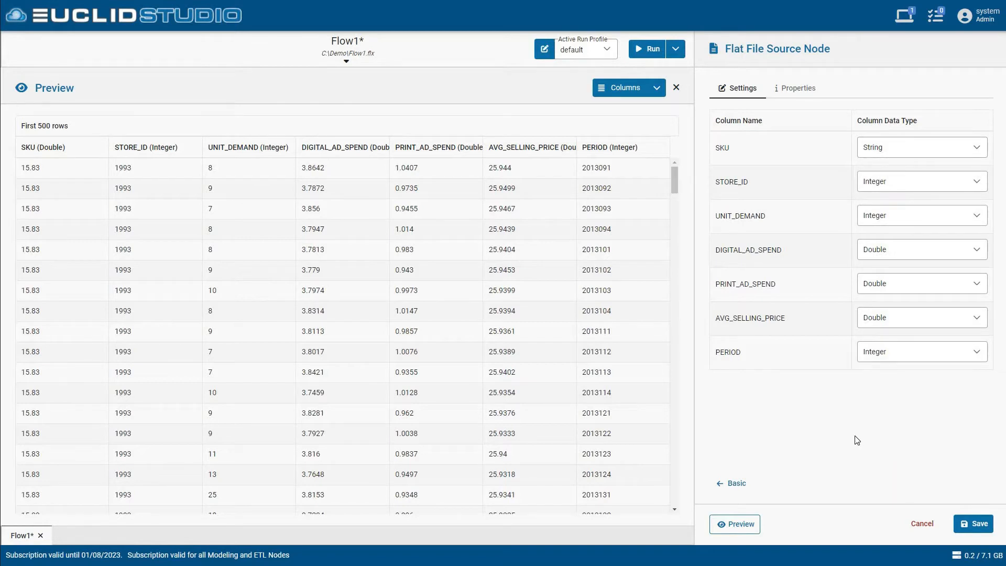
left_click(733, 482)
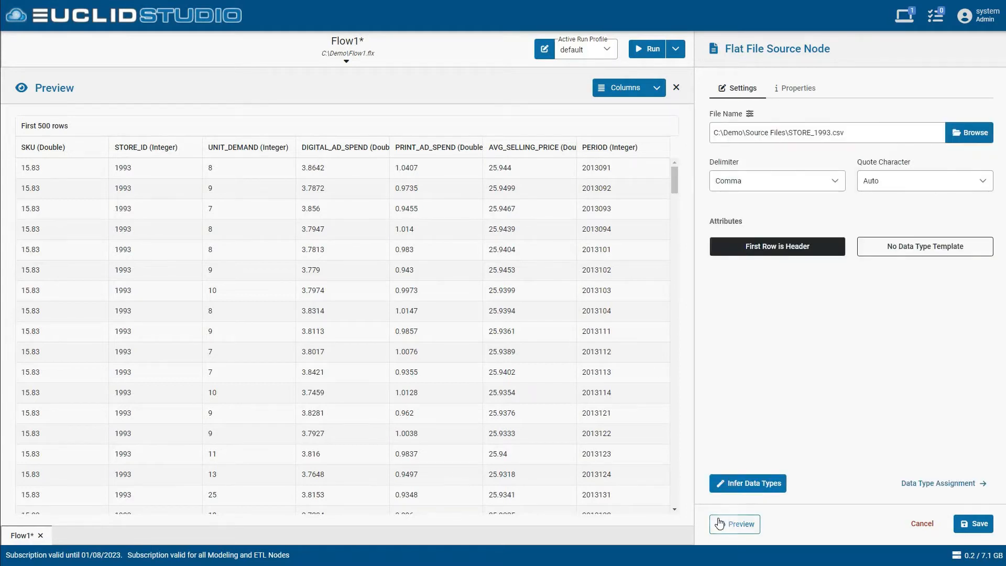
- Refresh the Flat File preview, review its column visibility choices and save the node
left_click(720, 524)
left_click_drag(582, 168, 599, 169)
double_click(600, 169)
left_click(601, 171)
left_click(657, 88)
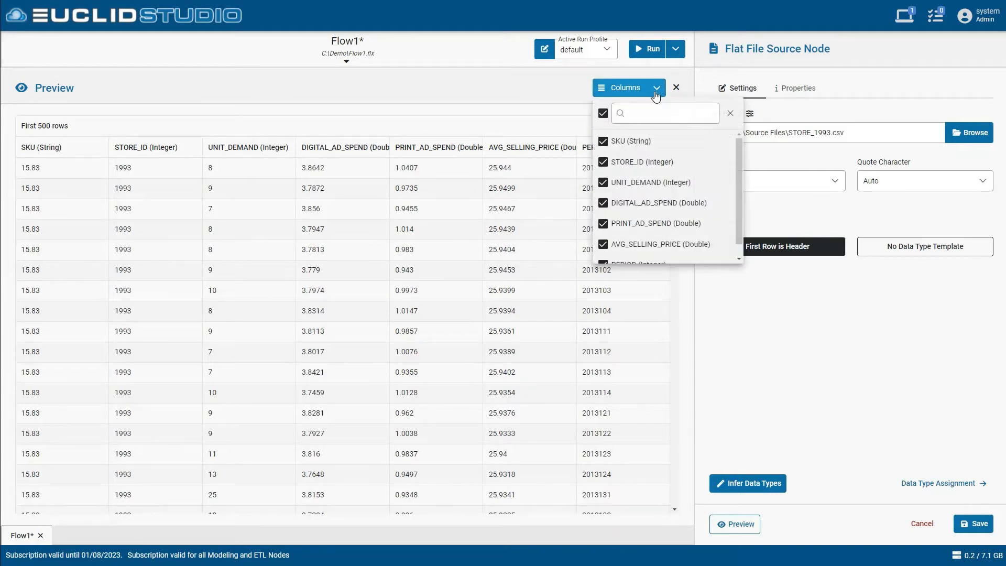
left_click(606, 143)
left_click(604, 142)
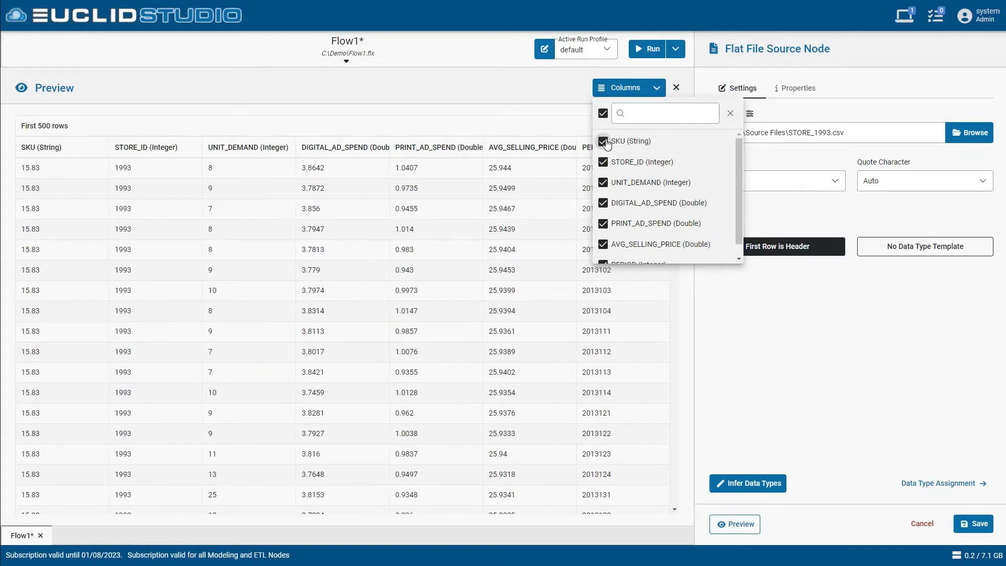
scroll(741, 206, "down", 1)
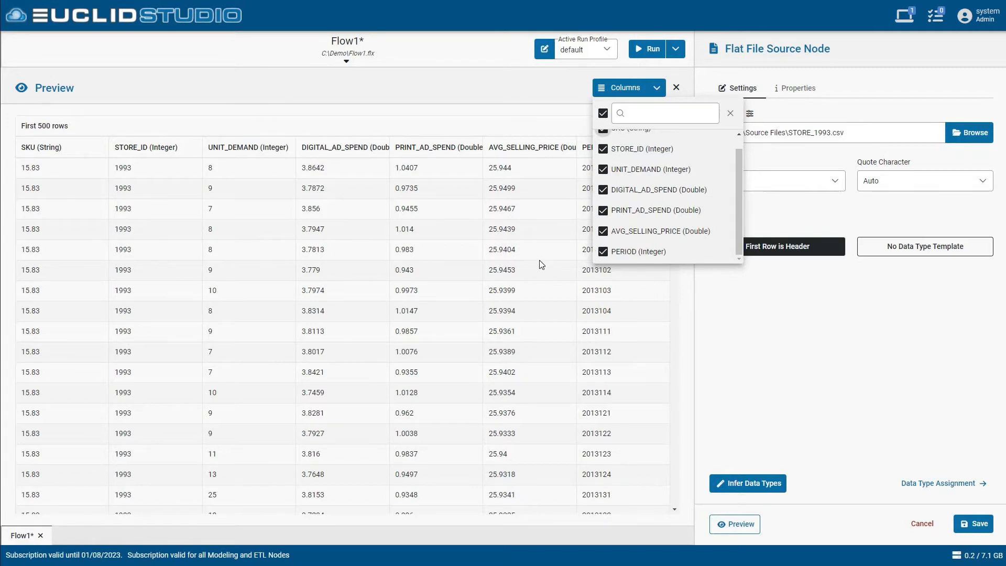
left_click(760, 373)
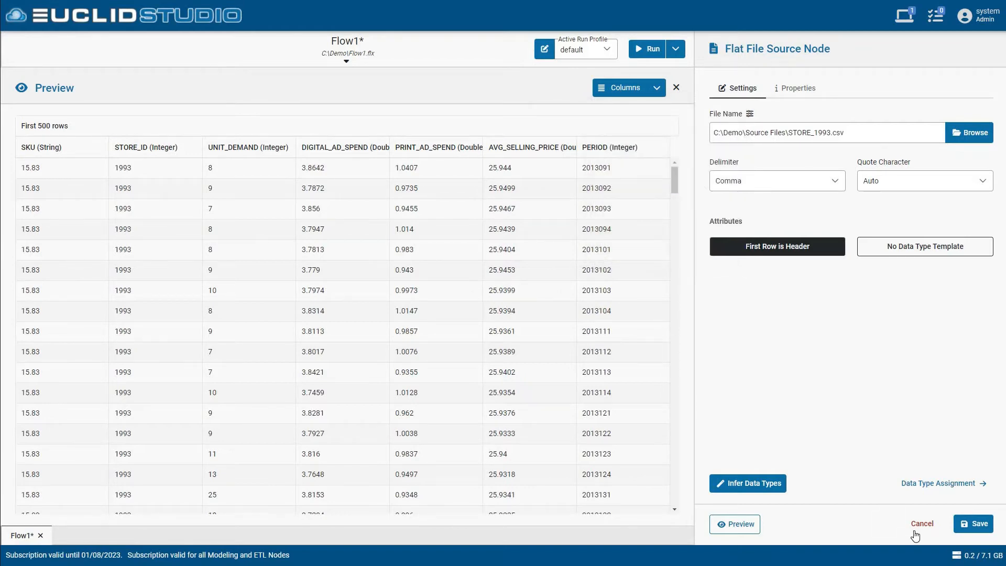
left_click(972, 523)
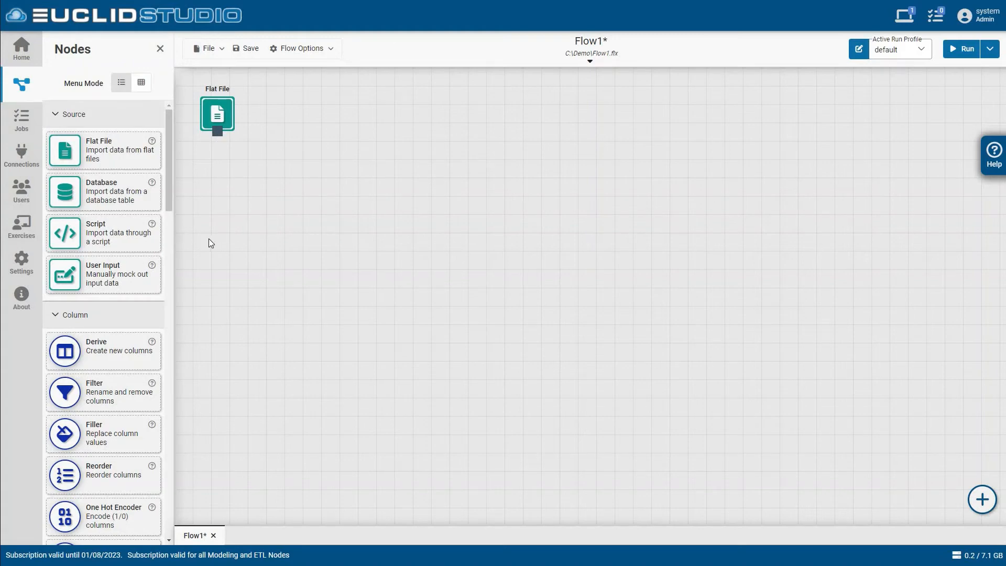
- Add a Cleanse text node to the flow, connected directly to the Flat File node
scroll(128, 234, "down", 5)
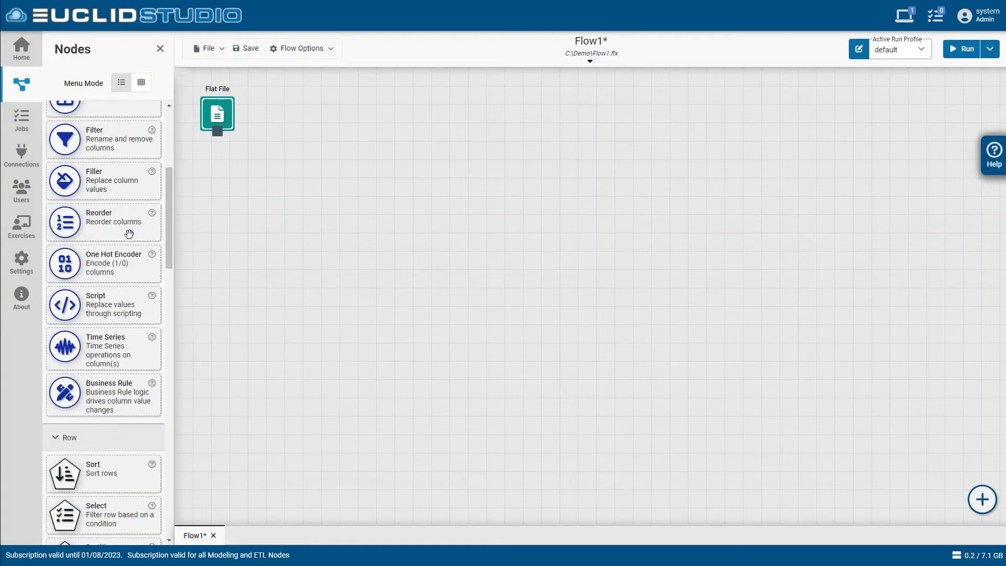
scroll(129, 233, "down", 10)
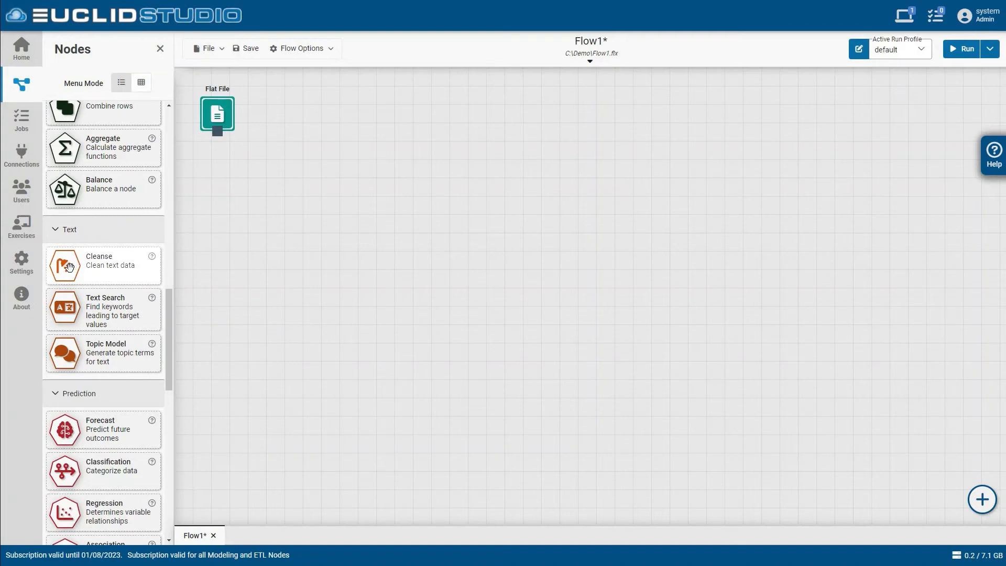
left_click_drag(68, 267, 233, 120)
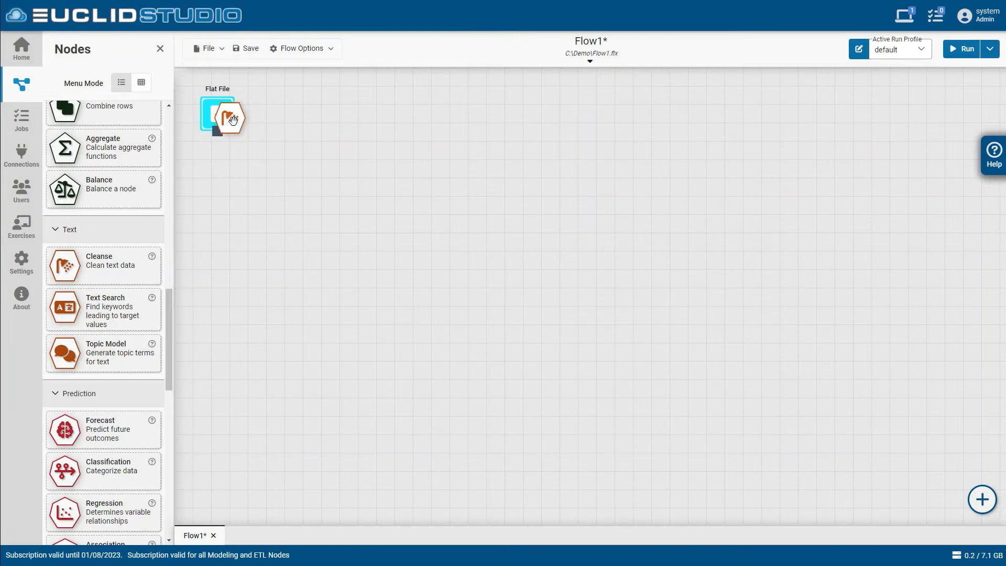
left_click_drag(233, 121, 233, 122)
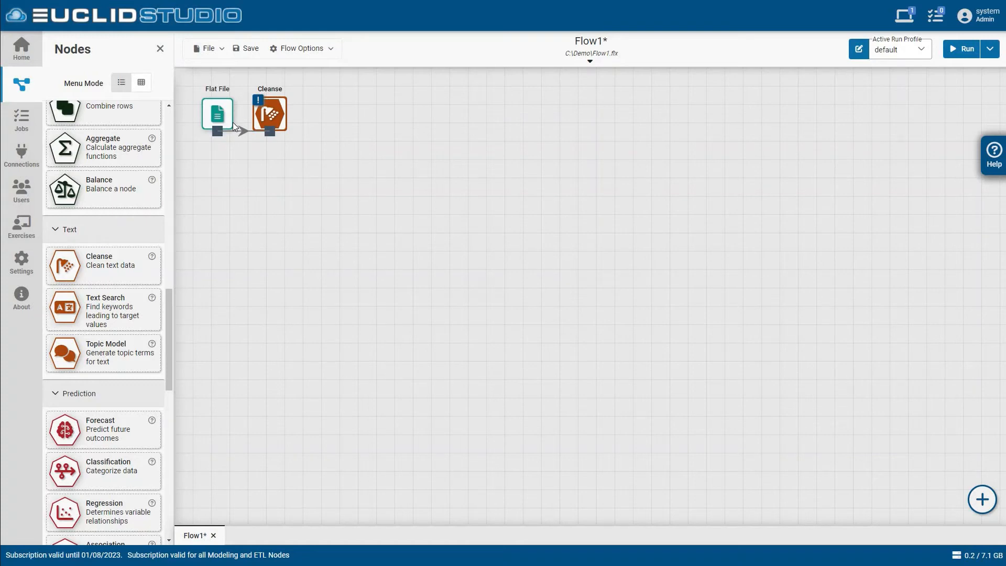
- Open the Cleanse node's settings and select SKU as the text column to cleanse
right_click(271, 114)
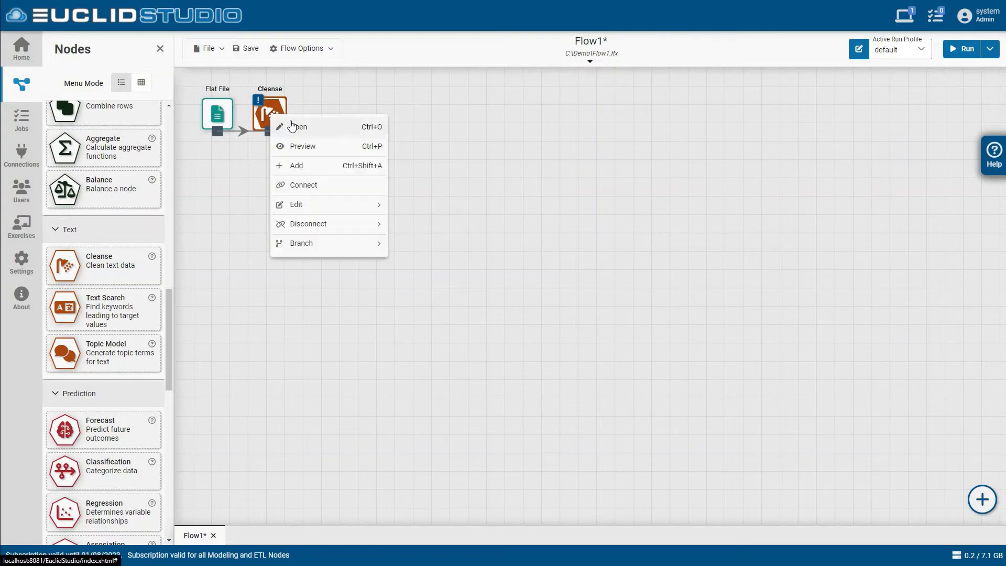
left_click(293, 127)
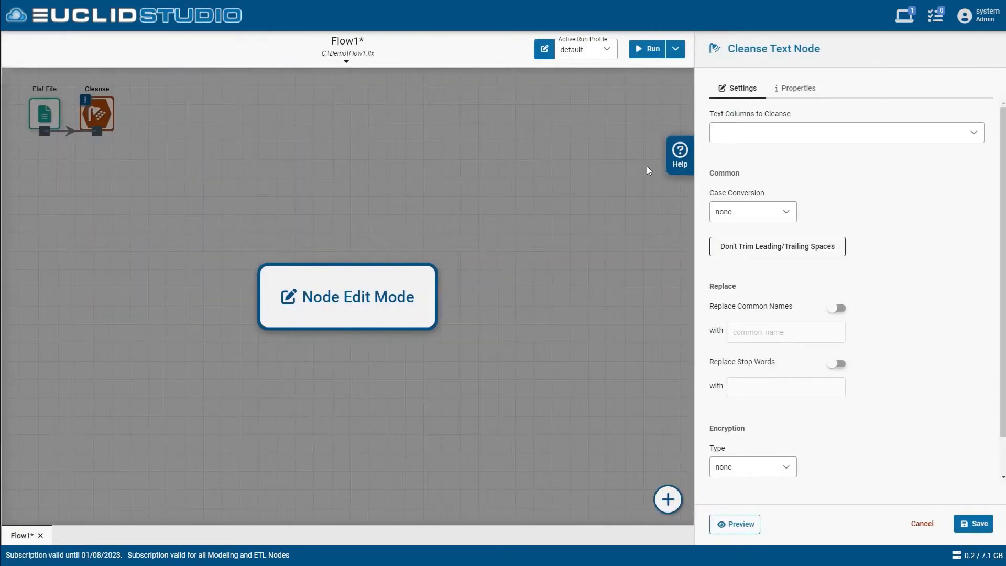
left_click(723, 135)
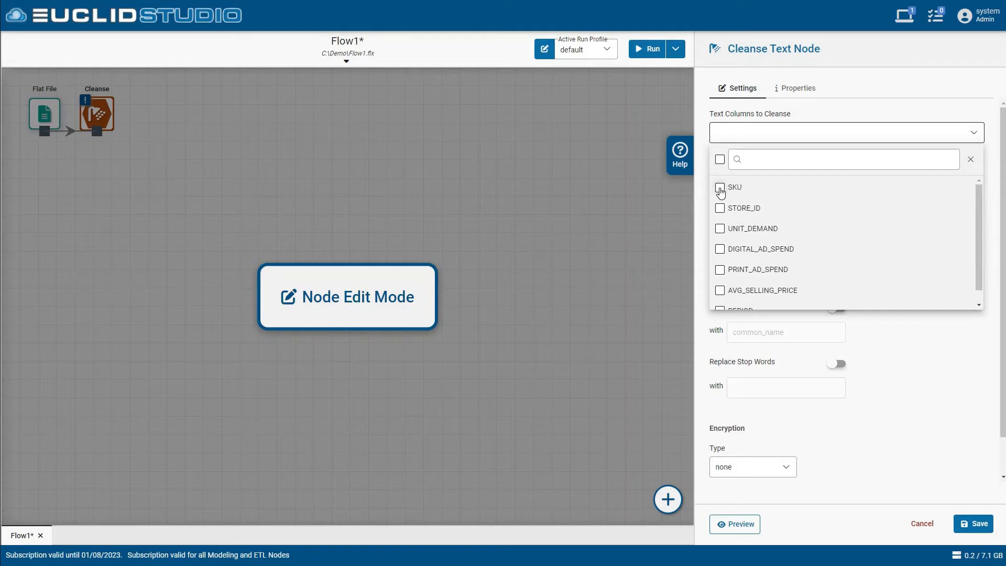
left_click(719, 187)
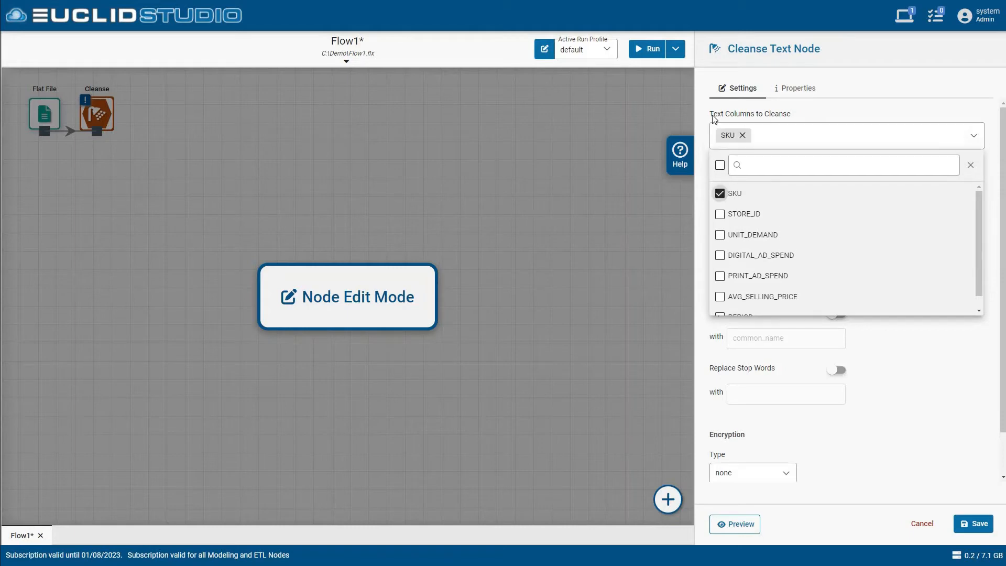
left_click(896, 375)
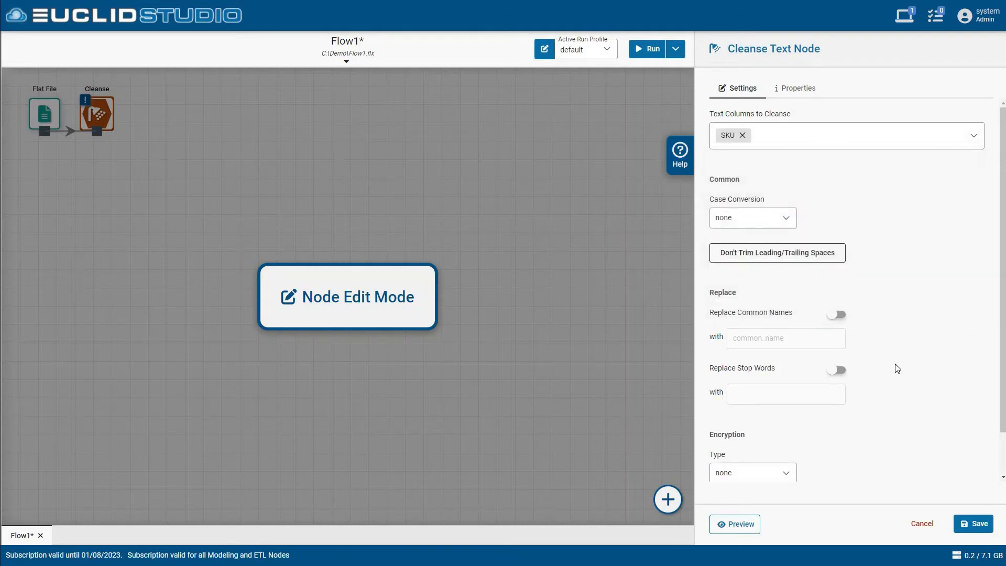
- Review the case conversion choices, keeping none, and enable trimming of leading and trailing spaces
left_click(786, 222)
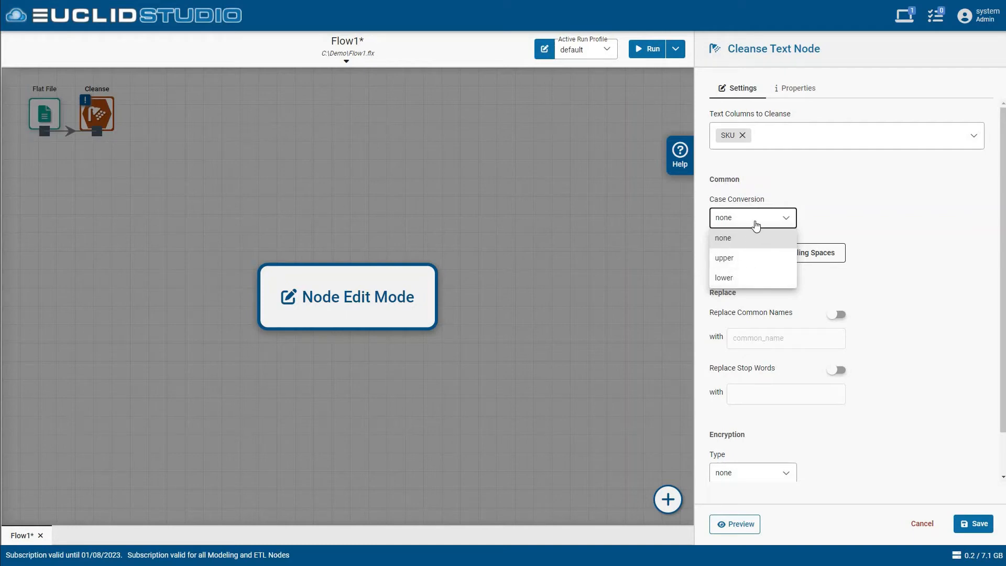
left_click(833, 230)
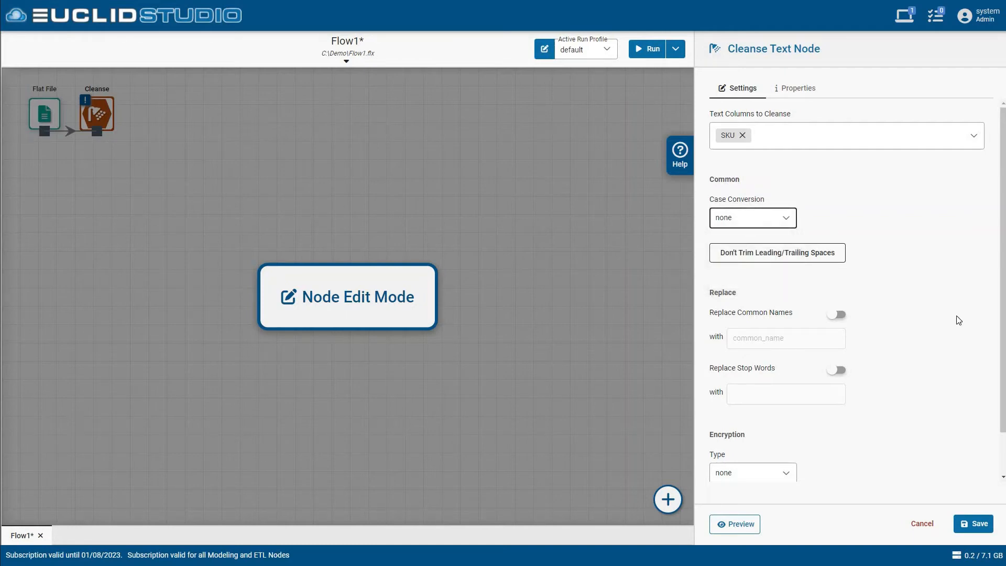
left_click(831, 259)
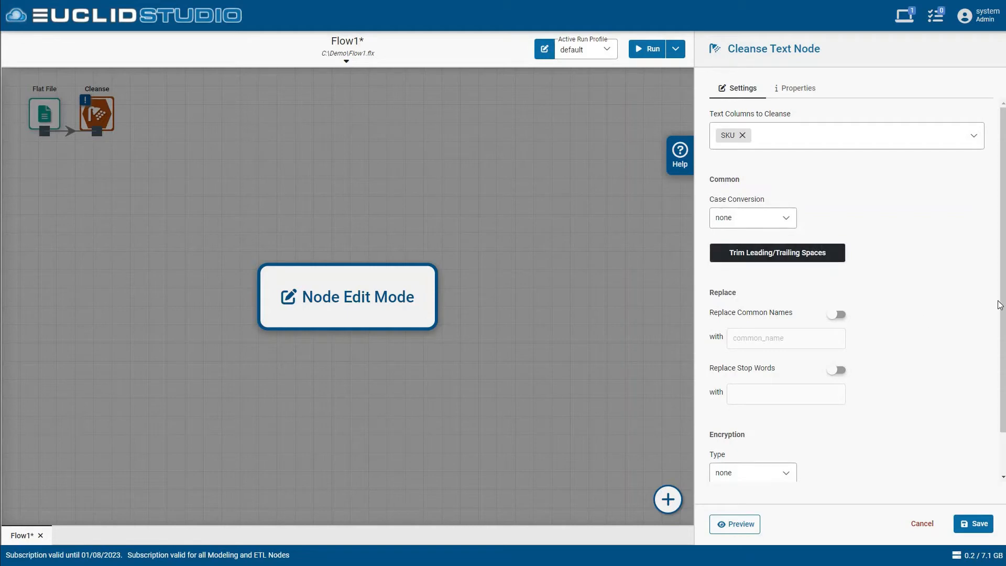
- Add a regular expression to the Cleanse node and set its description to "Remove . from SKU"
left_click_drag(1001, 320, 983, 360)
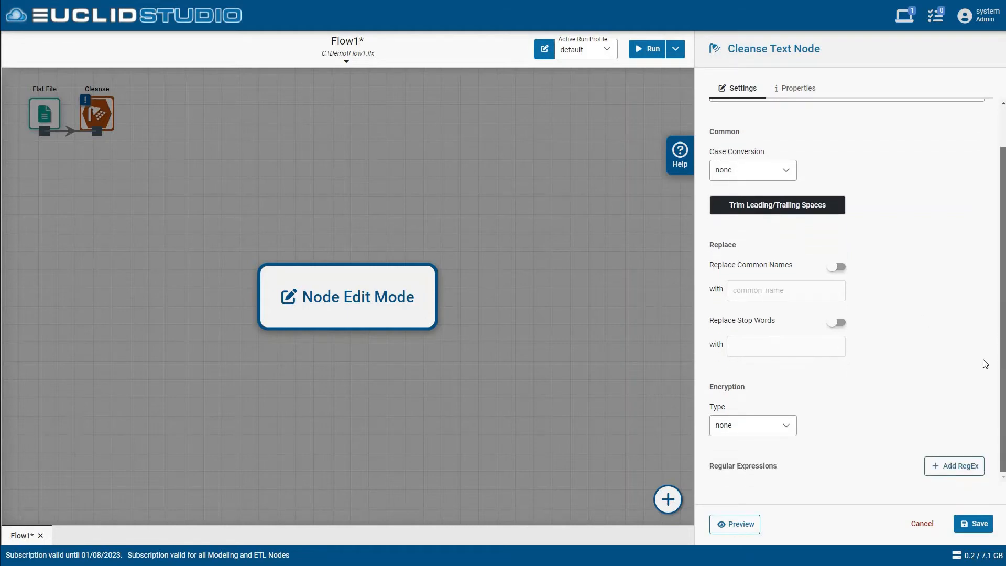
left_click(956, 470)
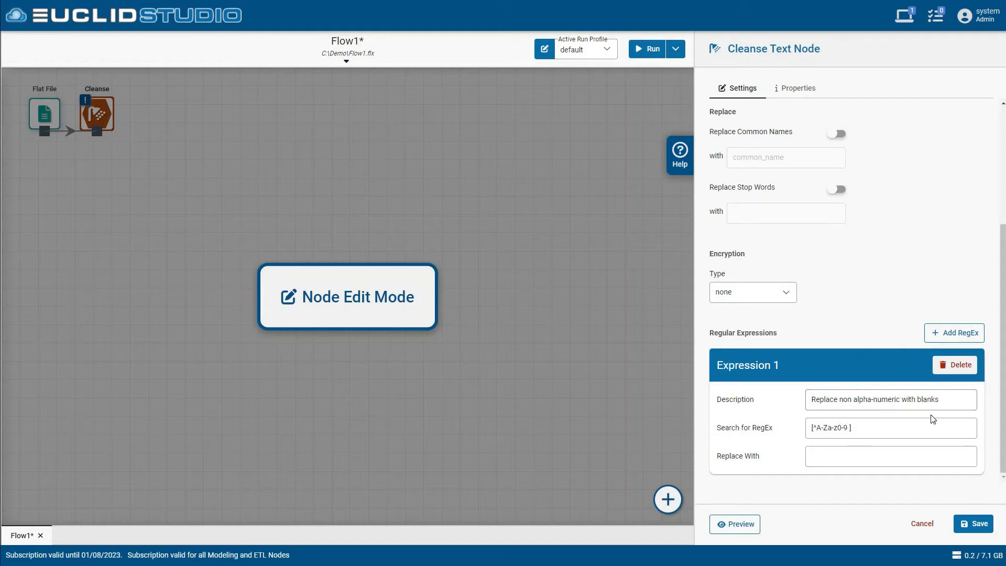
left_click(854, 404)
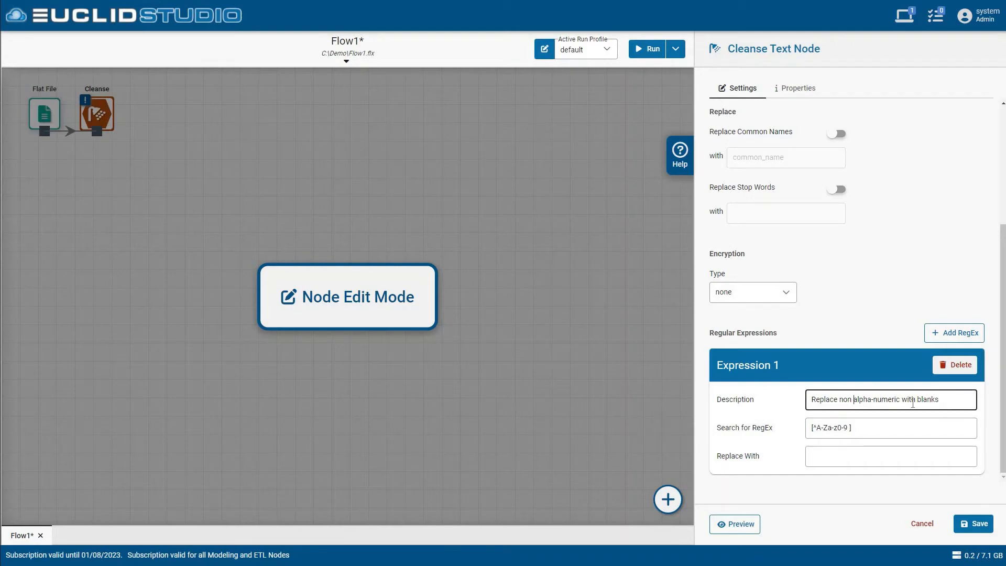
left_click_drag(939, 403, 808, 404)
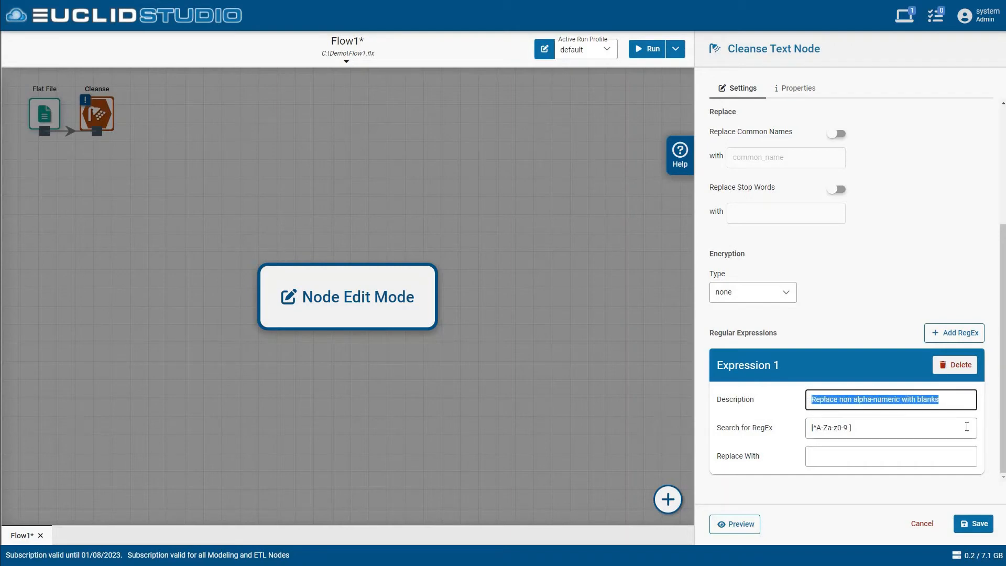
key("BackSpace")
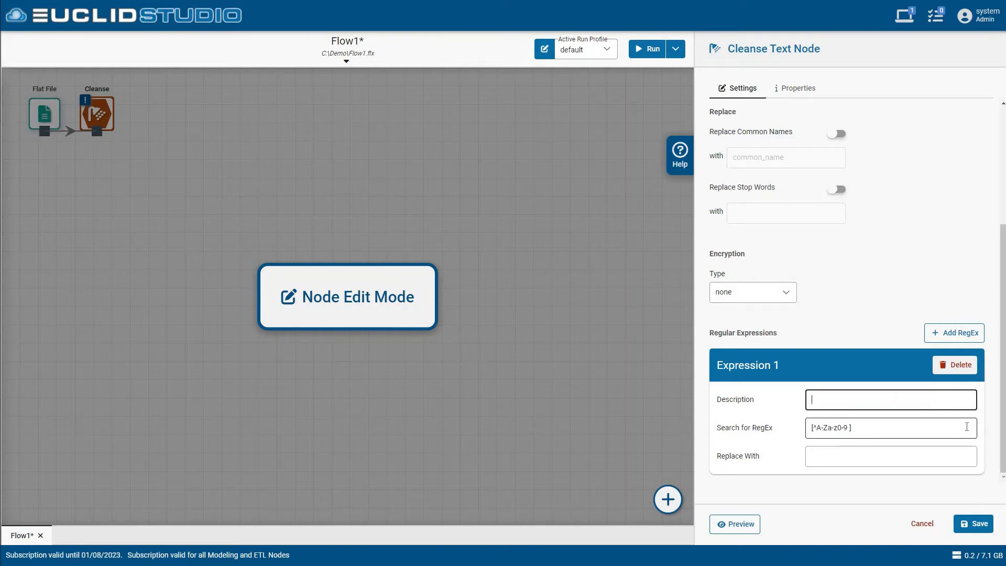
type("Remo")
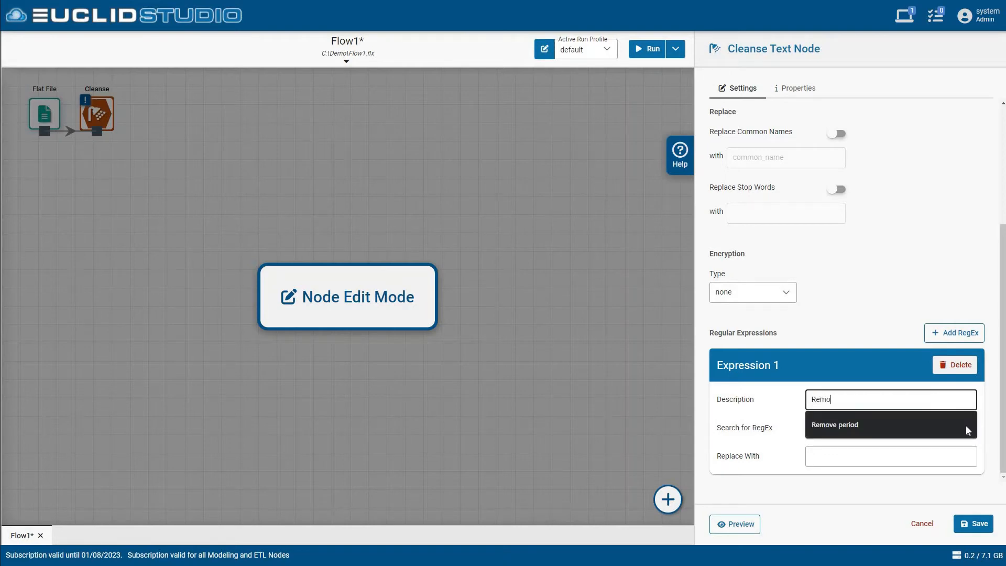
type("ve . from SKU")
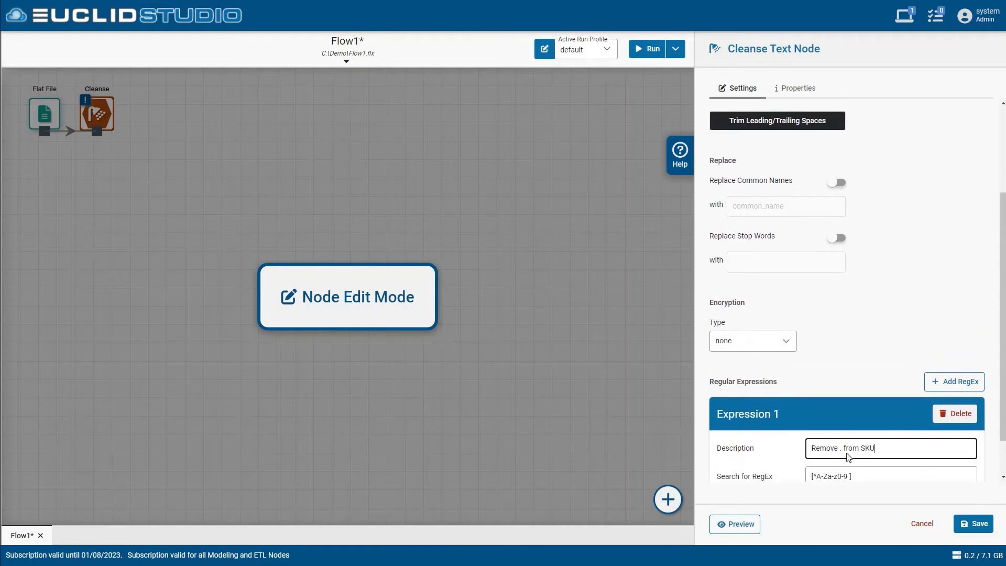
- Set the expression's search pattern to [.] and leave its replacement text empty
left_click(847, 428)
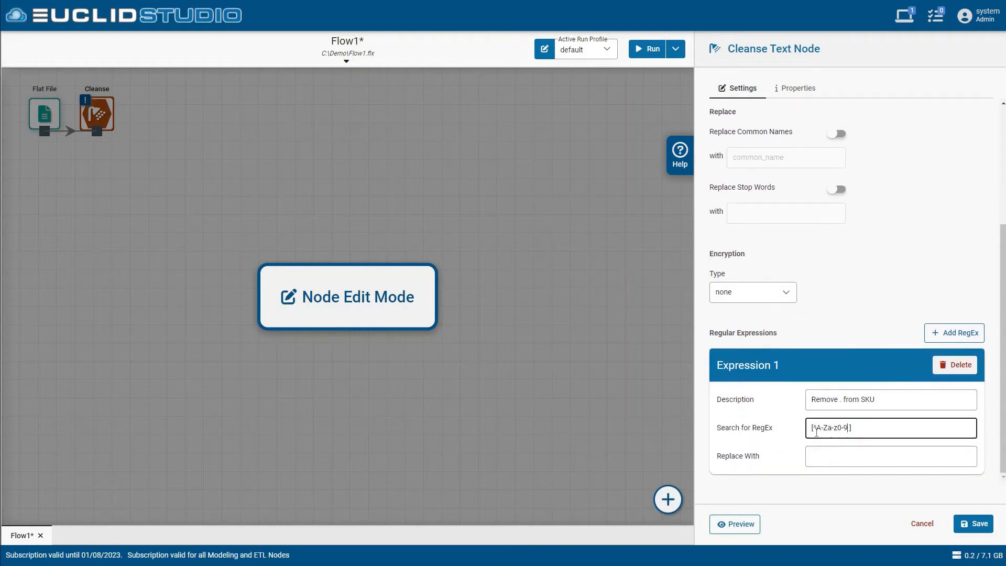
left_click_drag(815, 428, 853, 429)
key("BackSpace")
type(".")
left_click(840, 466)
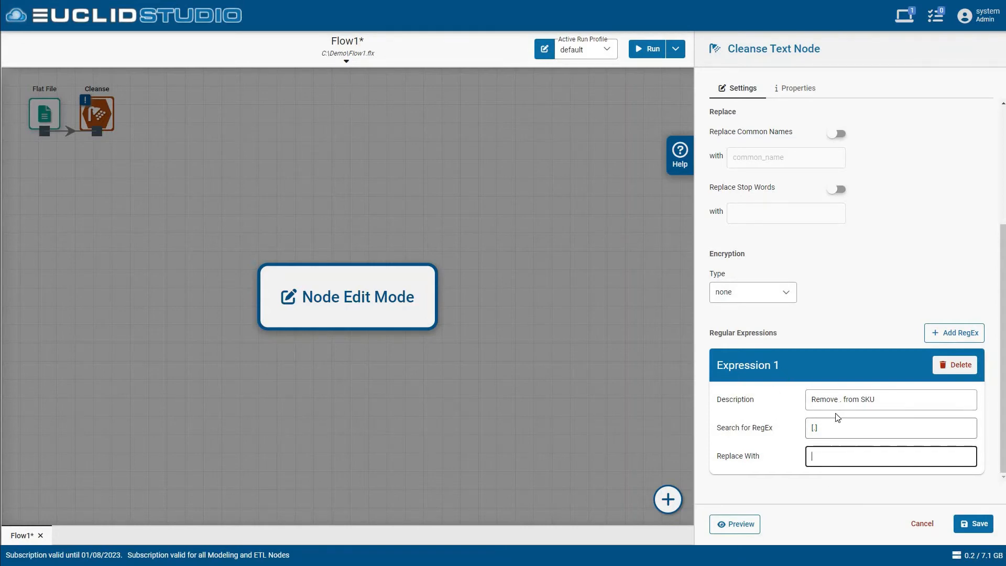
- Preview the cleansed data, check the SKU values and save the Cleanse node
left_click(750, 525)
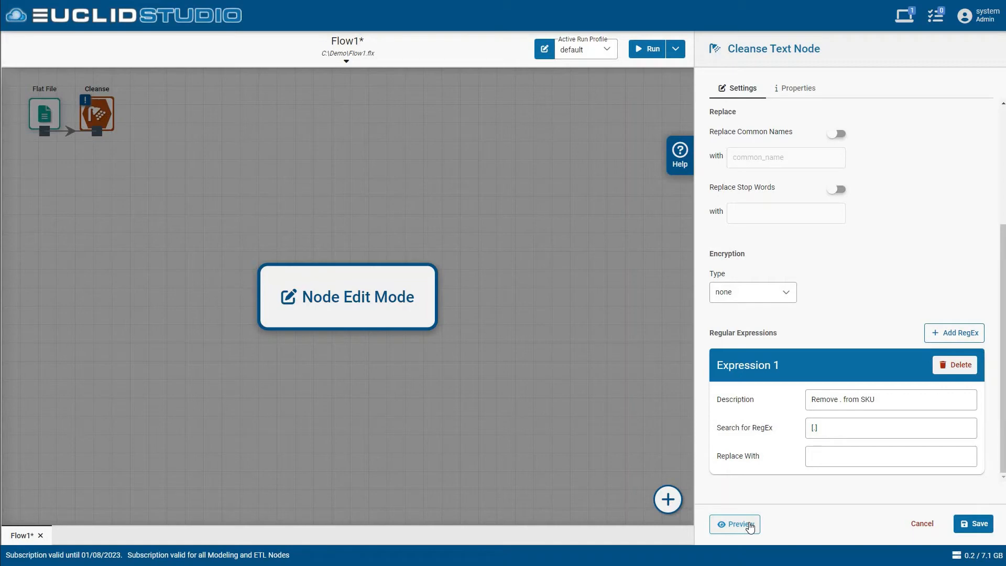
left_click(750, 525)
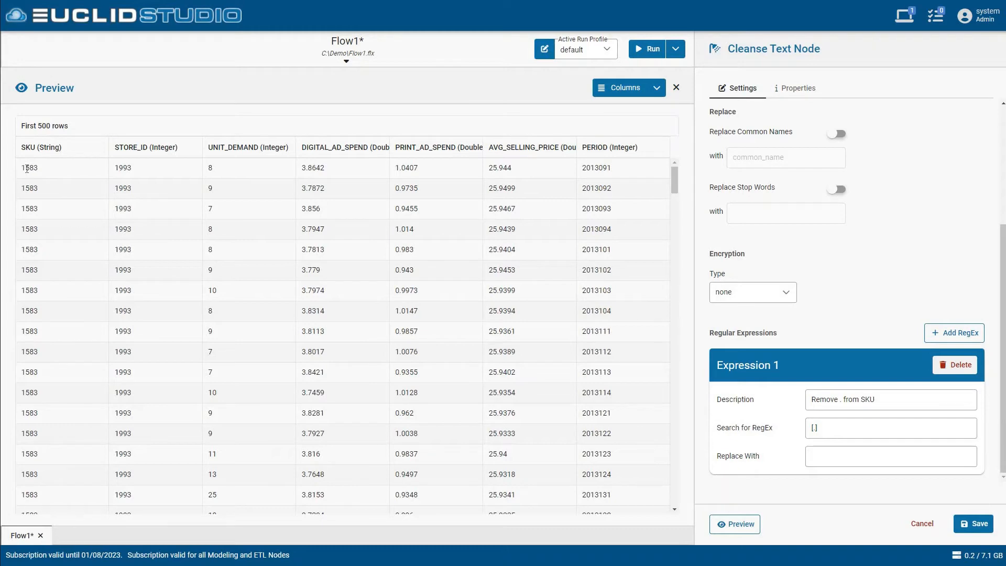
left_click_drag(22, 168, 43, 173)
left_click(970, 527)
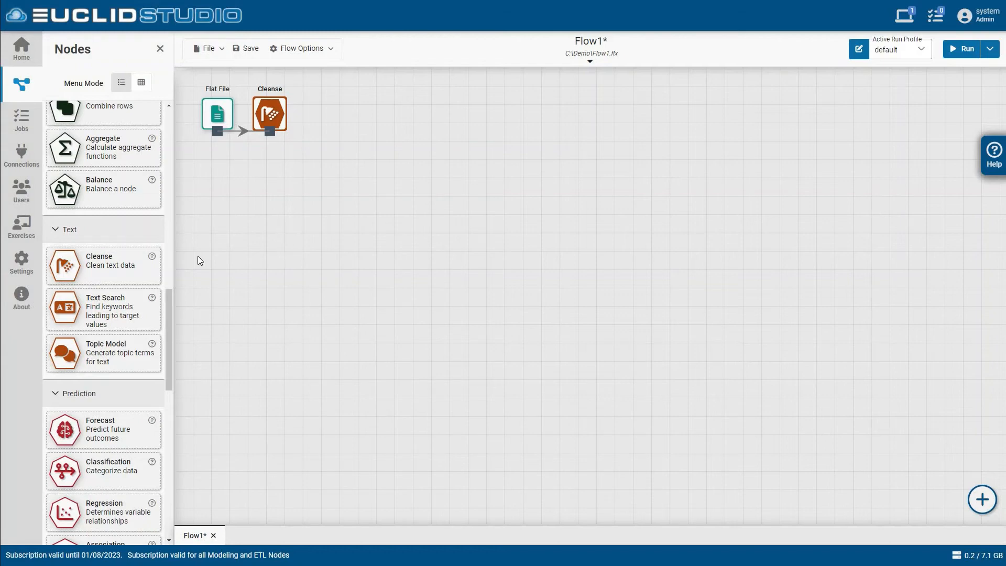
scroll(105, 236, "up", 15)
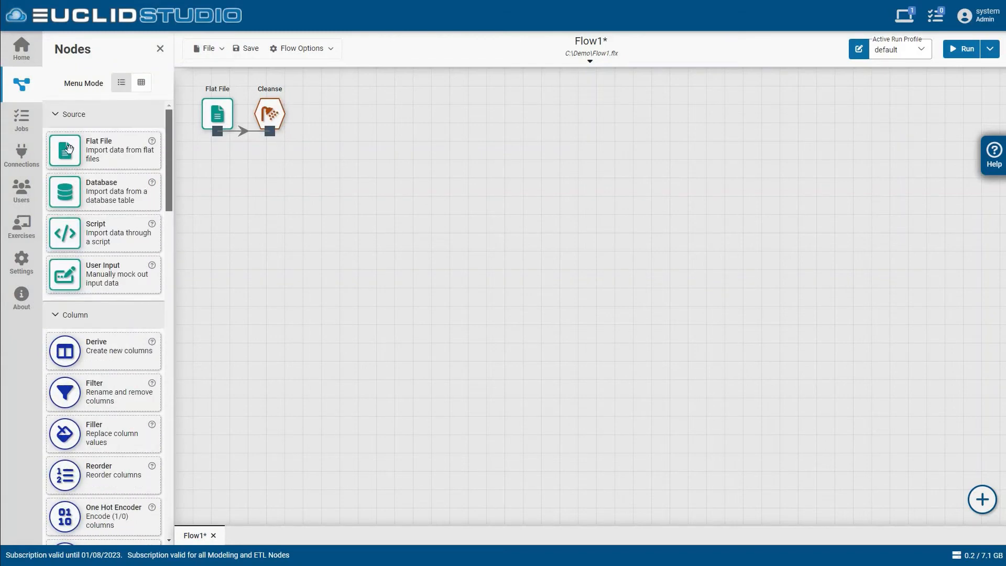
- Add a second Flat File source node below the first and load STORE_1150.csv from the Source Files folder into it
left_click_drag(69, 149, 219, 178)
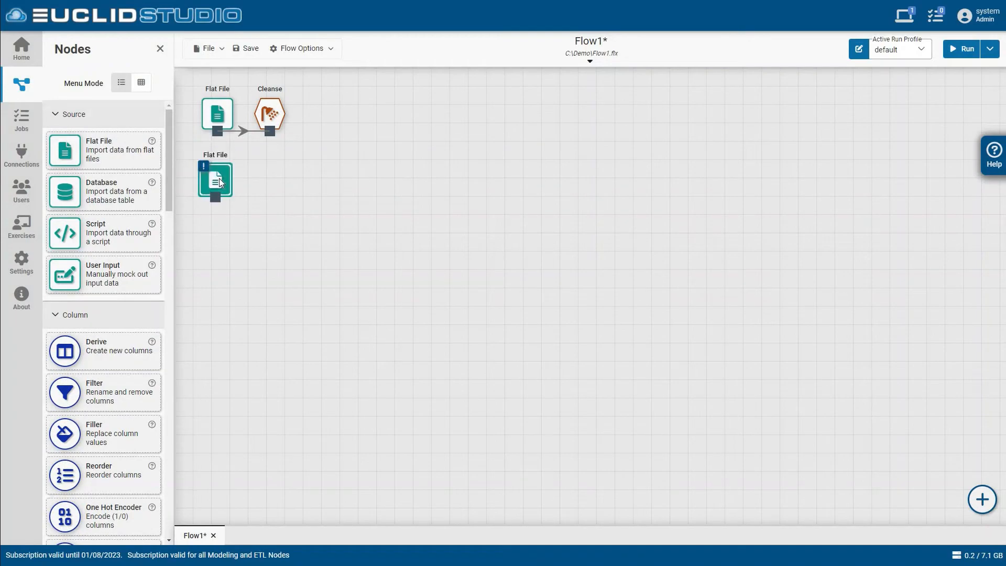
double_click(219, 178)
left_click(971, 140)
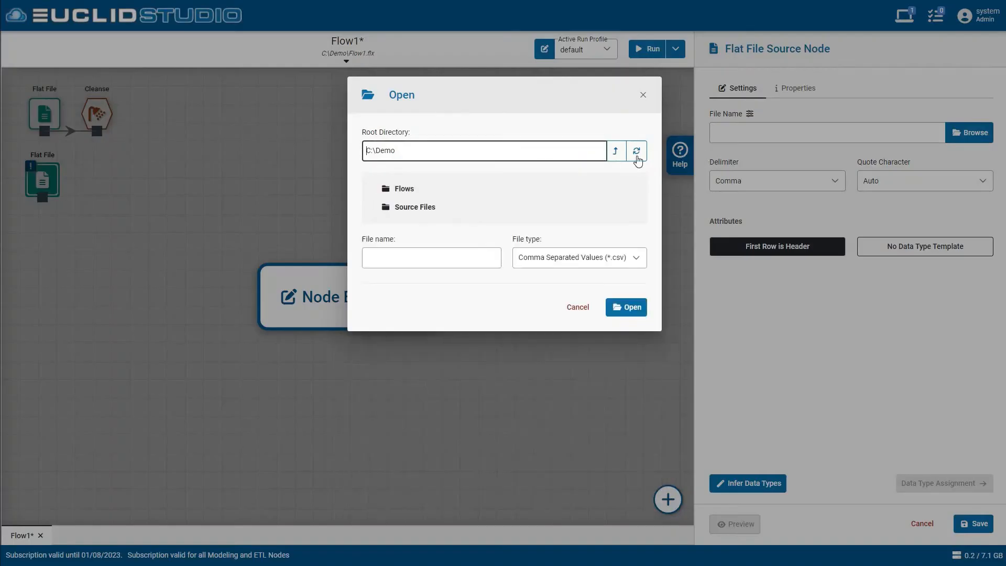
double_click(420, 215)
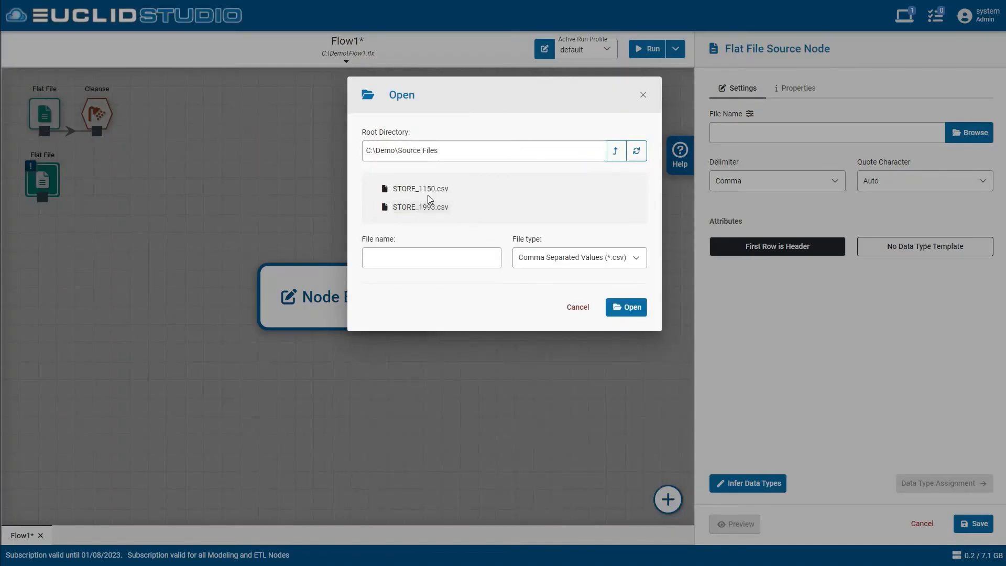
left_click(426, 191)
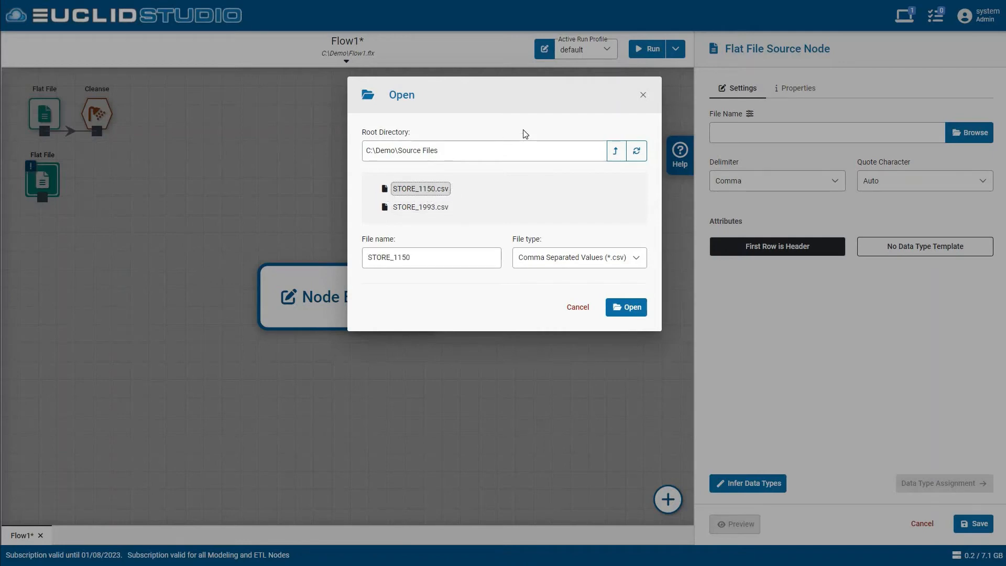
left_click(631, 308)
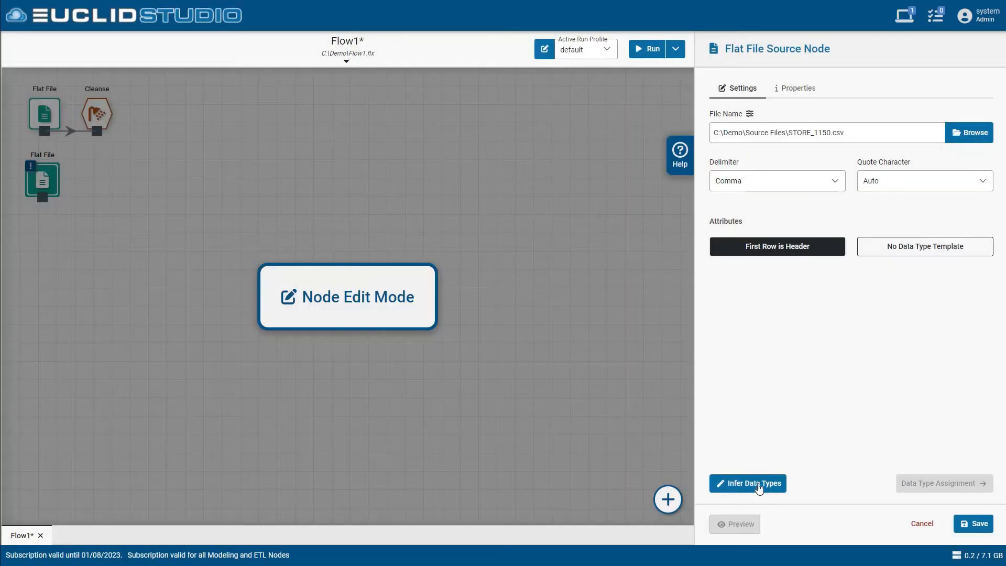
- Infer and preview the STORE_1150 data types, set the SKU column's type to String and save the node
left_click(754, 482)
left_click(740, 524)
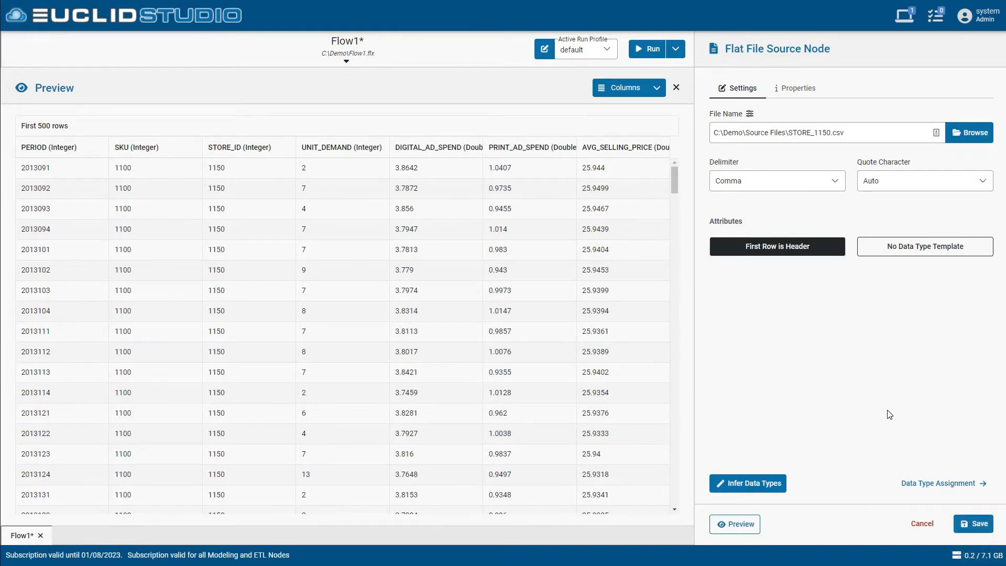
left_click(953, 484)
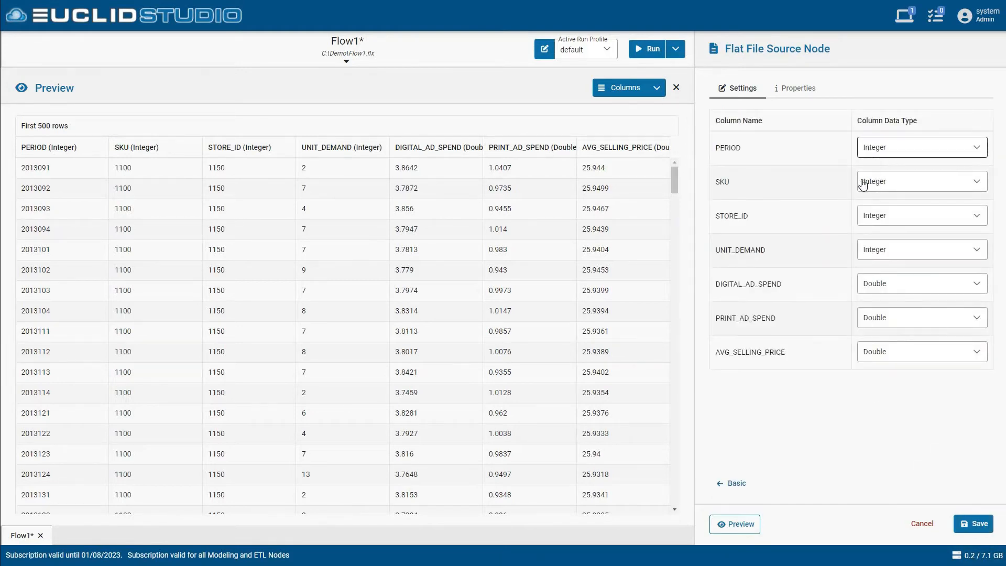
left_click(882, 192)
left_click(876, 200)
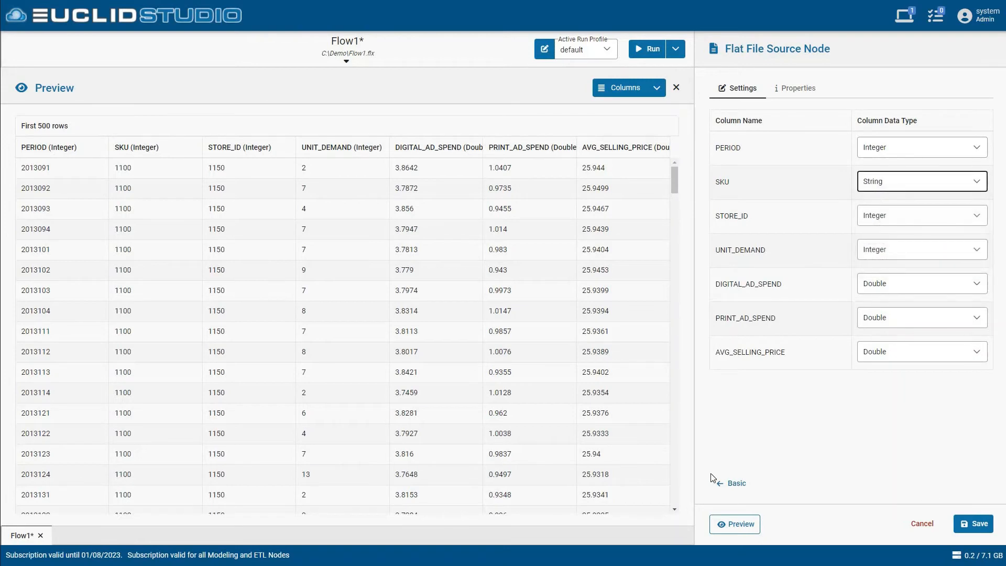
left_click(730, 485)
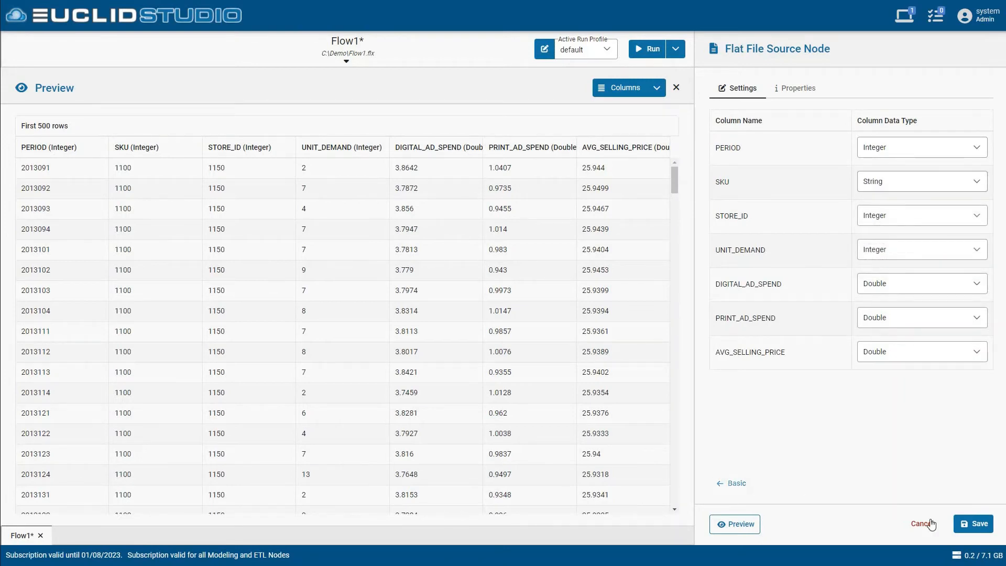
left_click(969, 524)
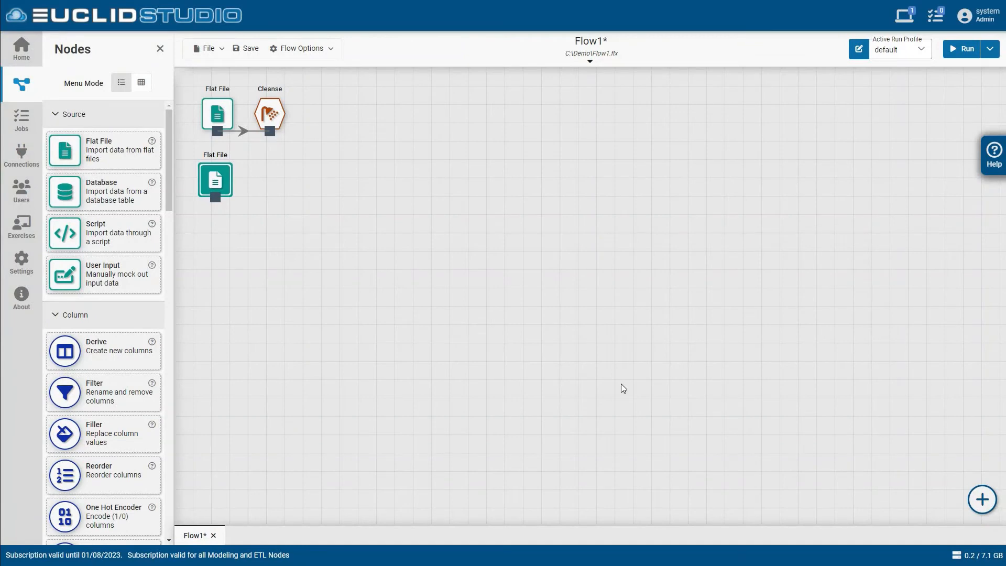
- Nudge the second Flat File node so it lines up beneath the first one
left_click(262, 221)
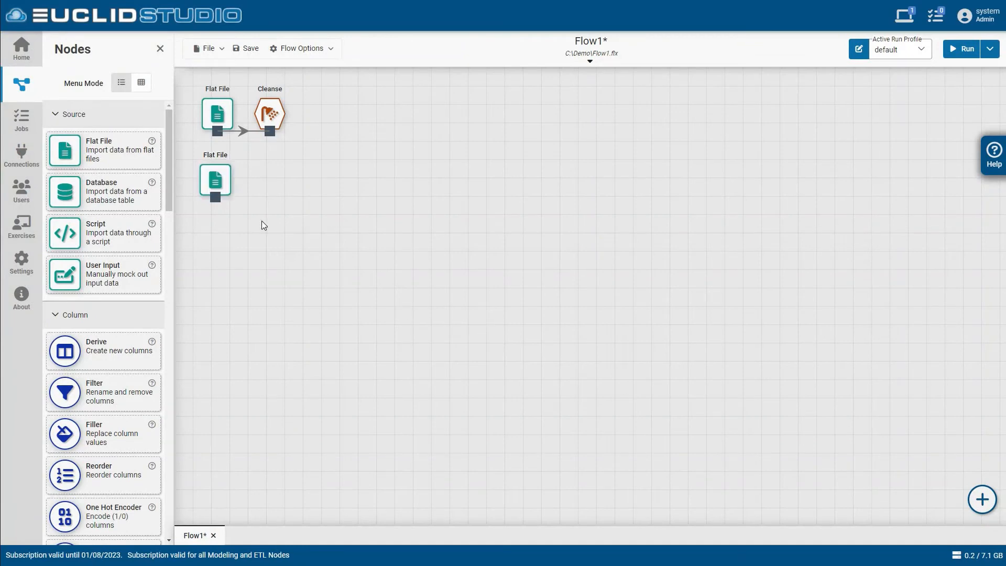
left_click(223, 187)
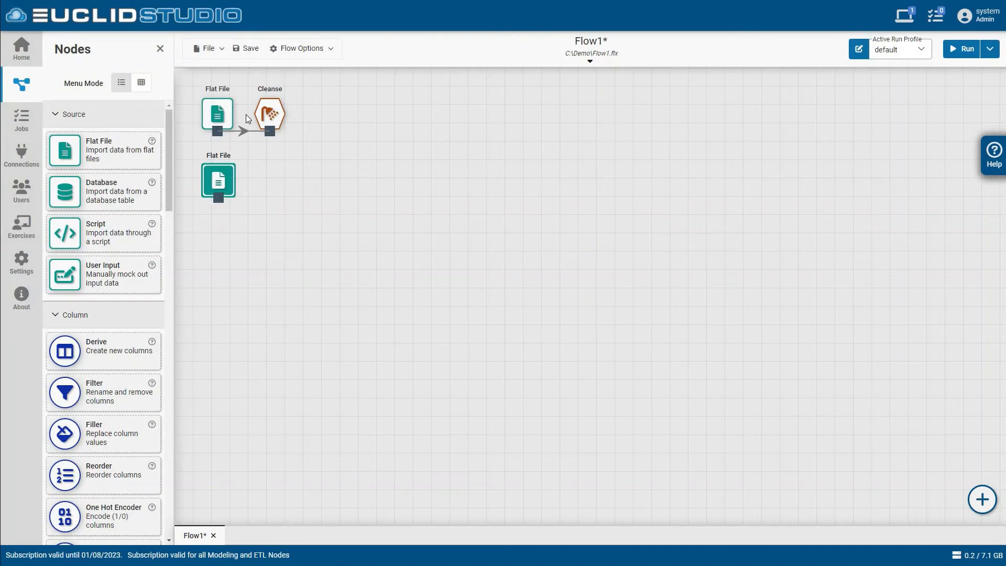
left_click(337, 202)
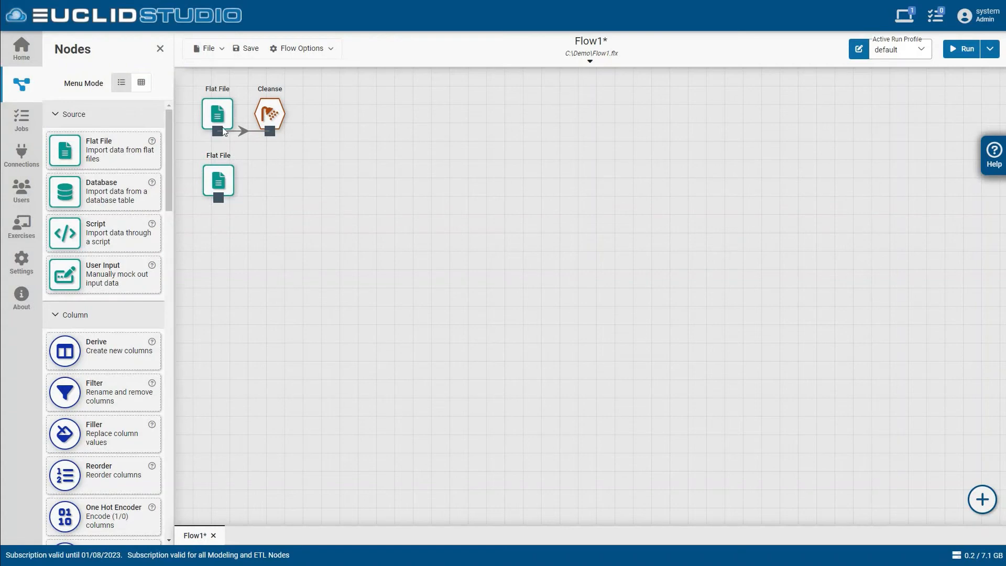
- Add a Union node beside the Cleanse node and connect both the Cleanse node and the second Flat File node to it
scroll(121, 300, "down", 7)
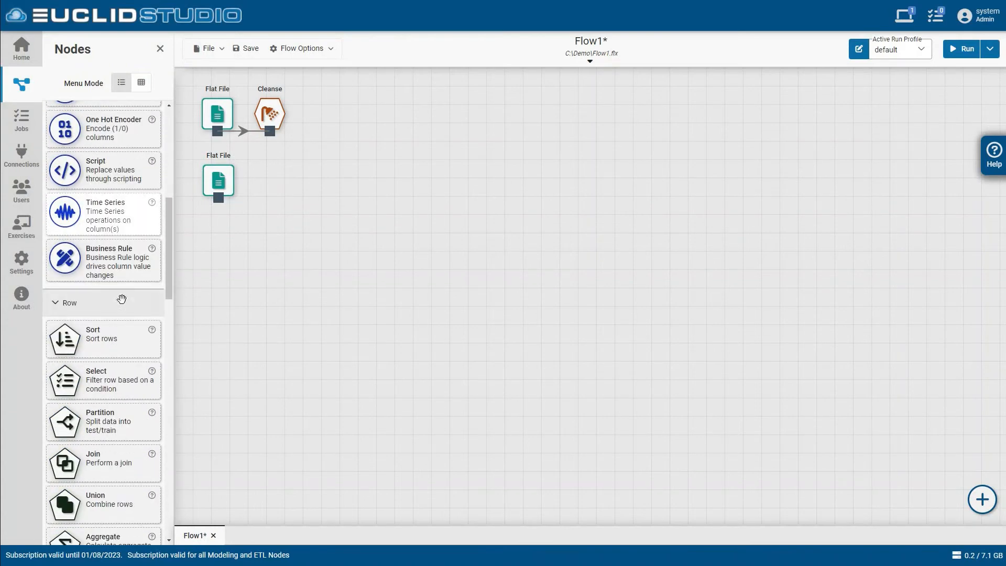
scroll(122, 300, "down", 4)
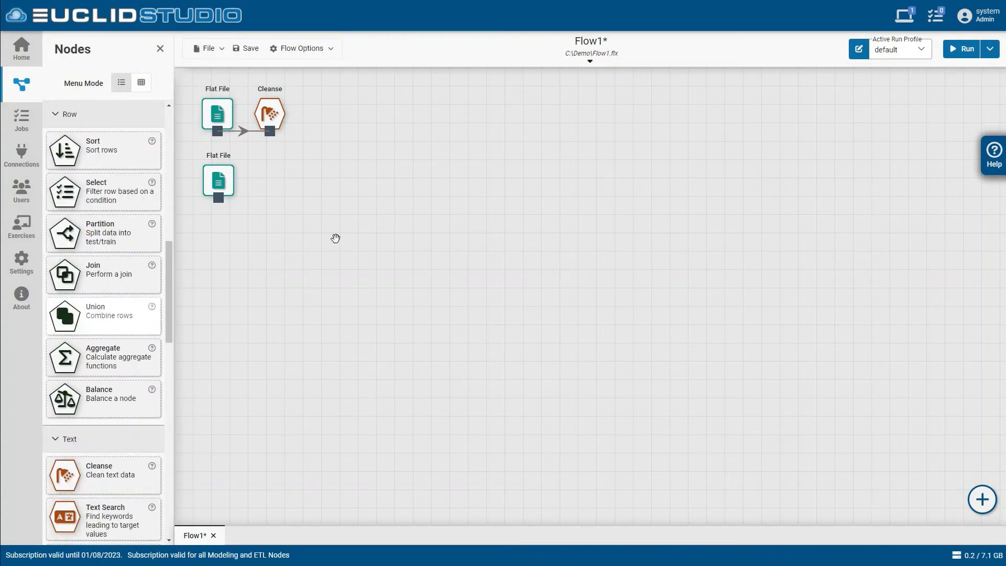
left_click_drag(335, 238, 335, 151)
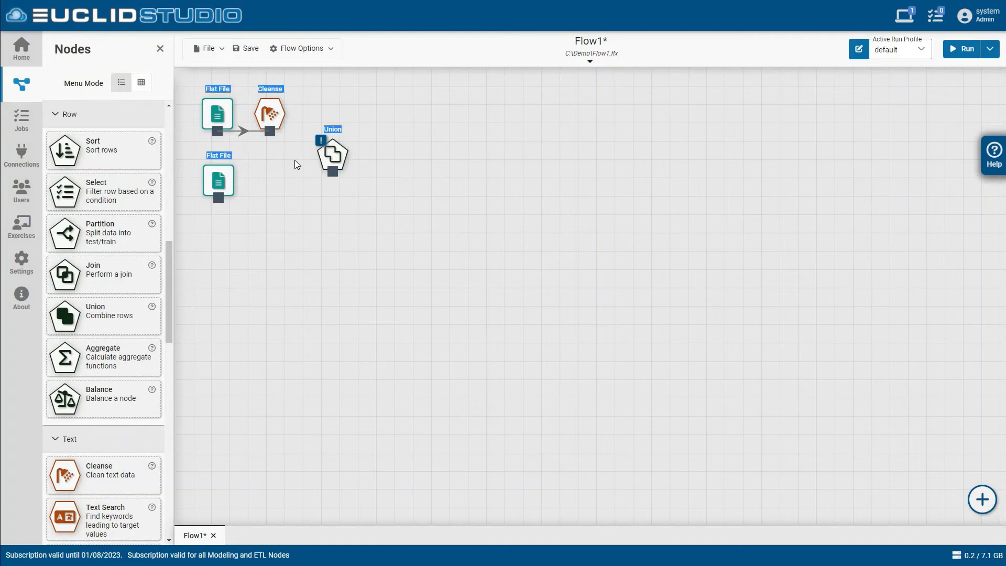
left_click_drag(269, 130, 332, 174)
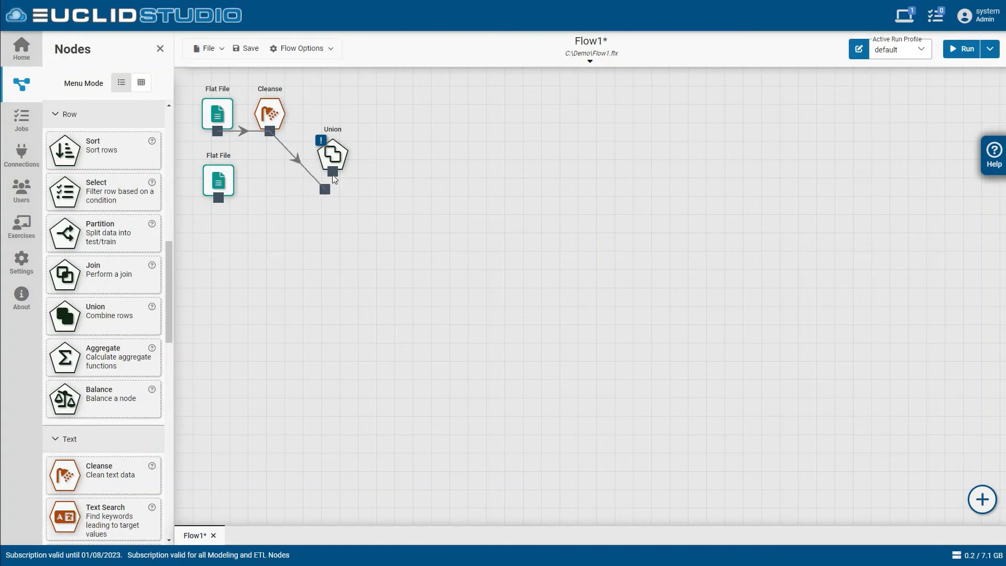
left_click_drag(218, 199, 333, 175)
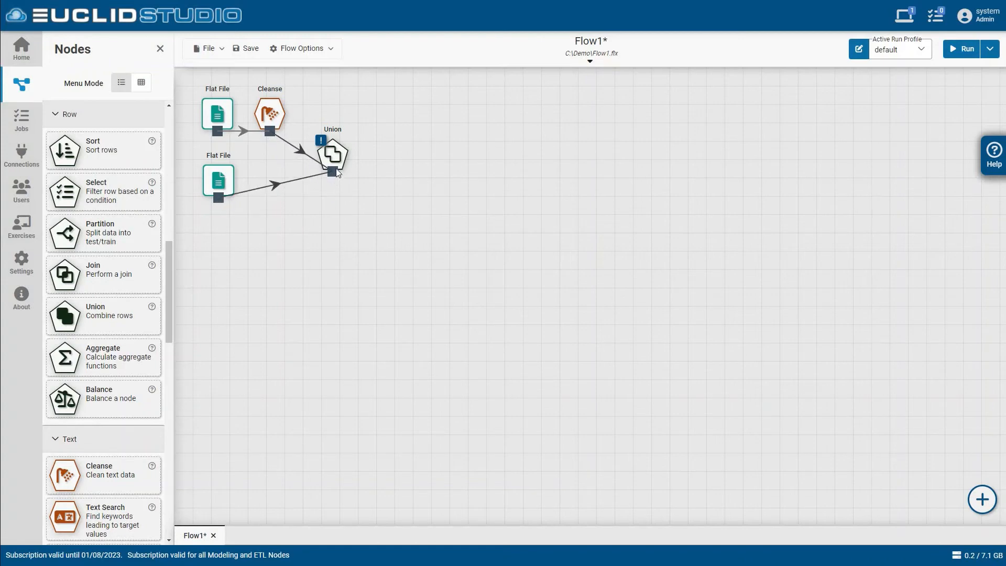
- Align the whole branch to the Union node
left_click(336, 161)
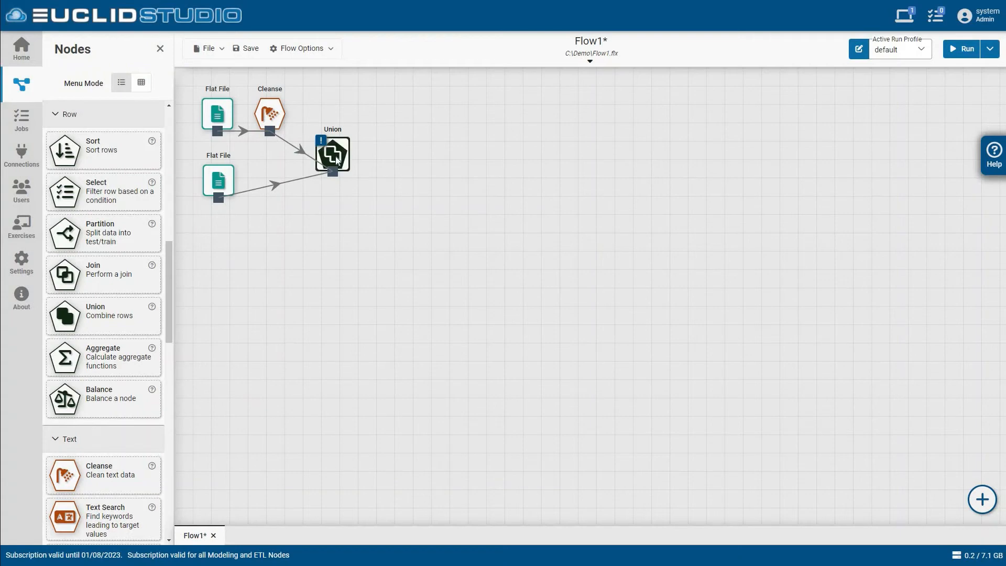
right_click(336, 161)
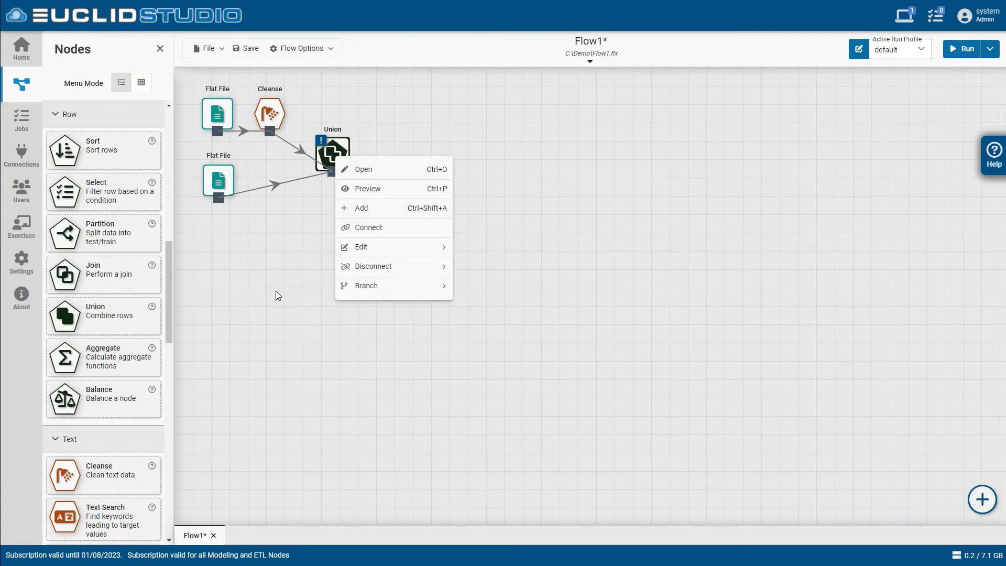
mouse_move(416, 281)
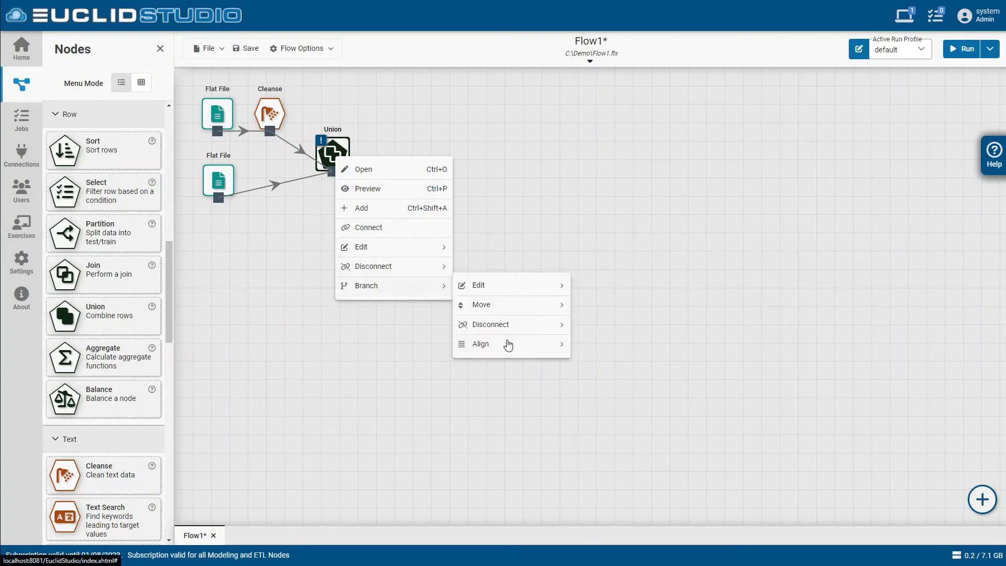
mouse_move(507, 344)
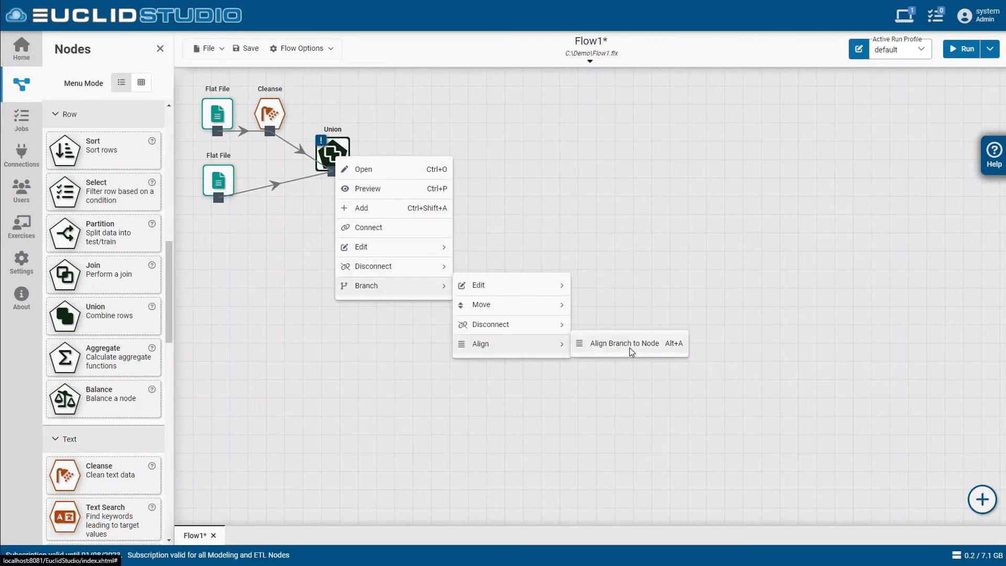
left_click(630, 350)
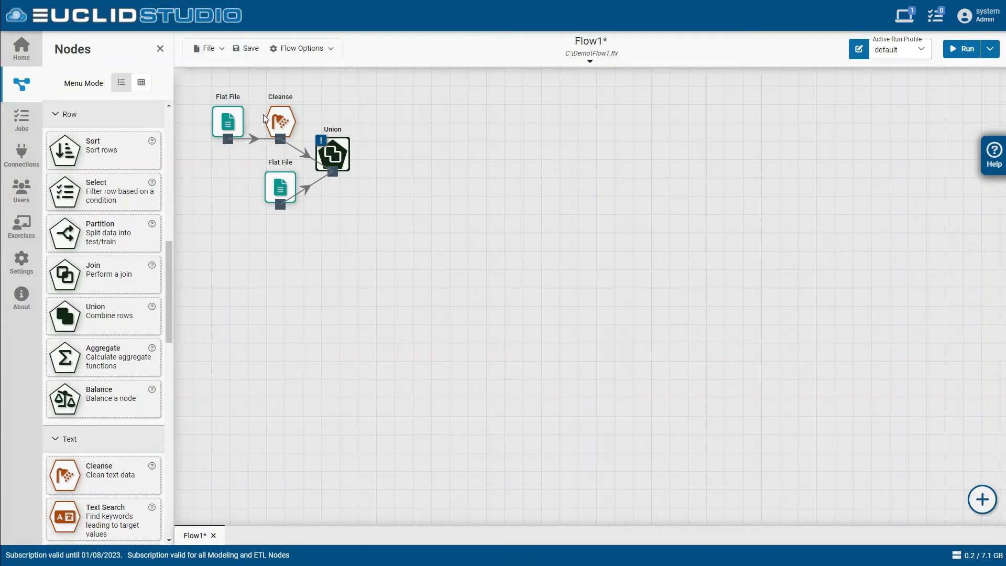
- Set the Union node to merge both of its inputs, the Cleanse node and the second Flat File node
double_click(341, 159)
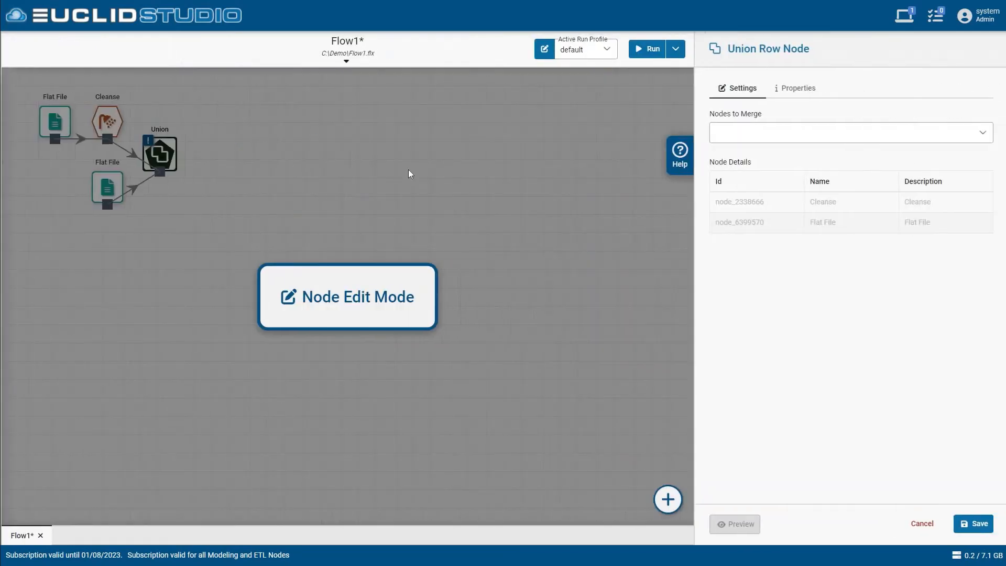
left_click(748, 137)
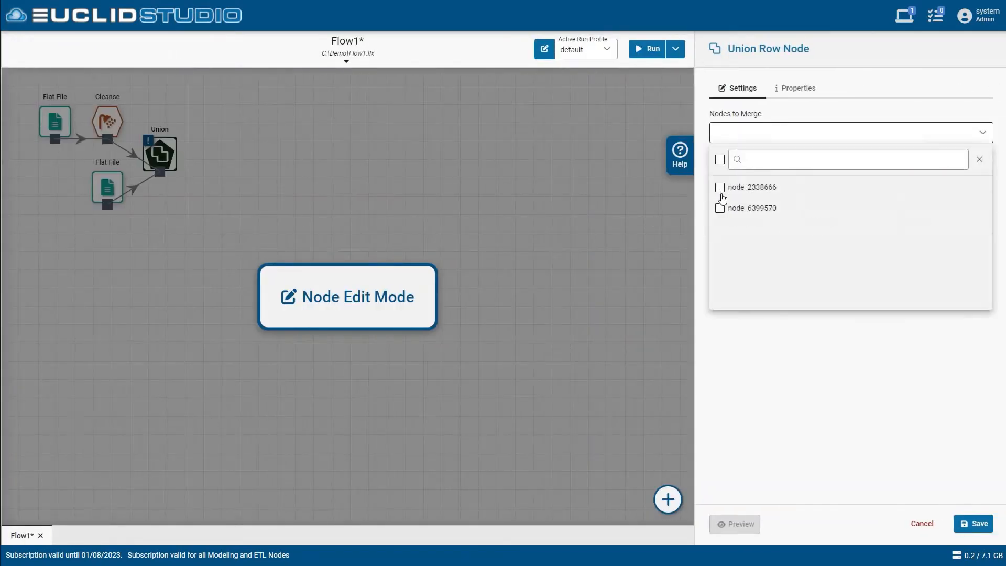
left_click(719, 194)
left_click(720, 215)
left_click(763, 362)
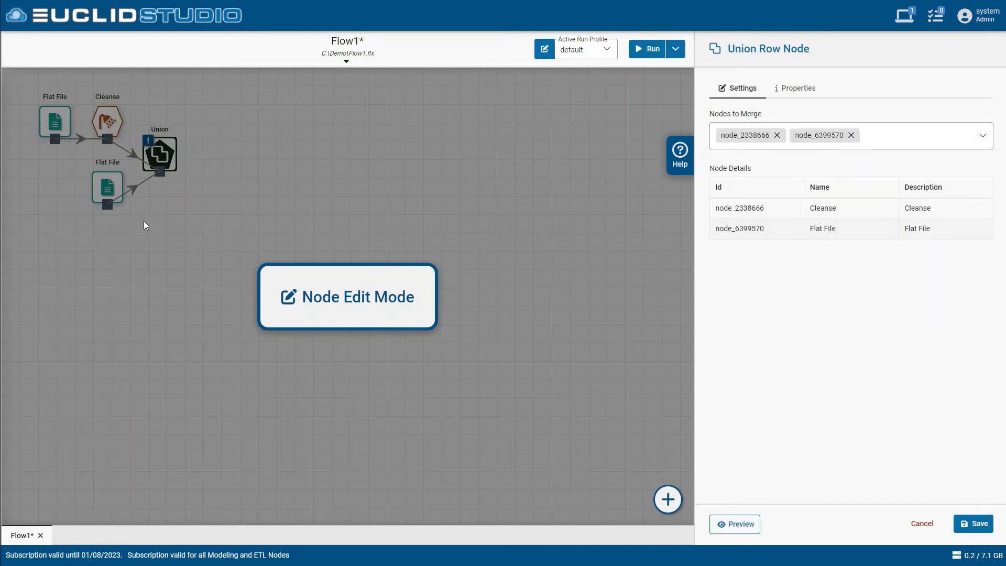
- Preview the merged rows, check that STORE_ID covers both stores, and save the Union node
left_click(733, 526)
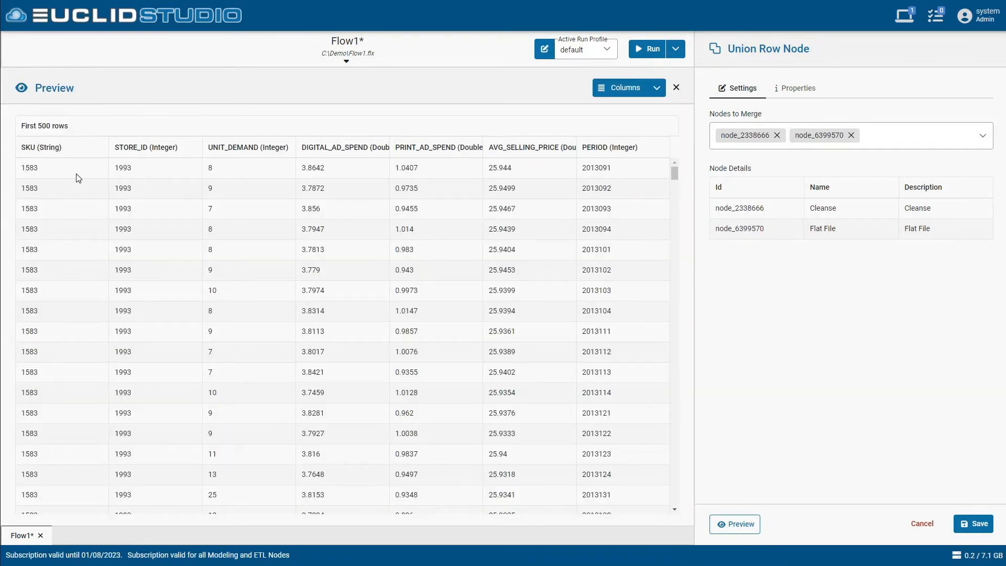
left_click_drag(115, 168, 152, 170)
left_click_drag(677, 195, 661, 366)
scroll(335, 319, "down", 2)
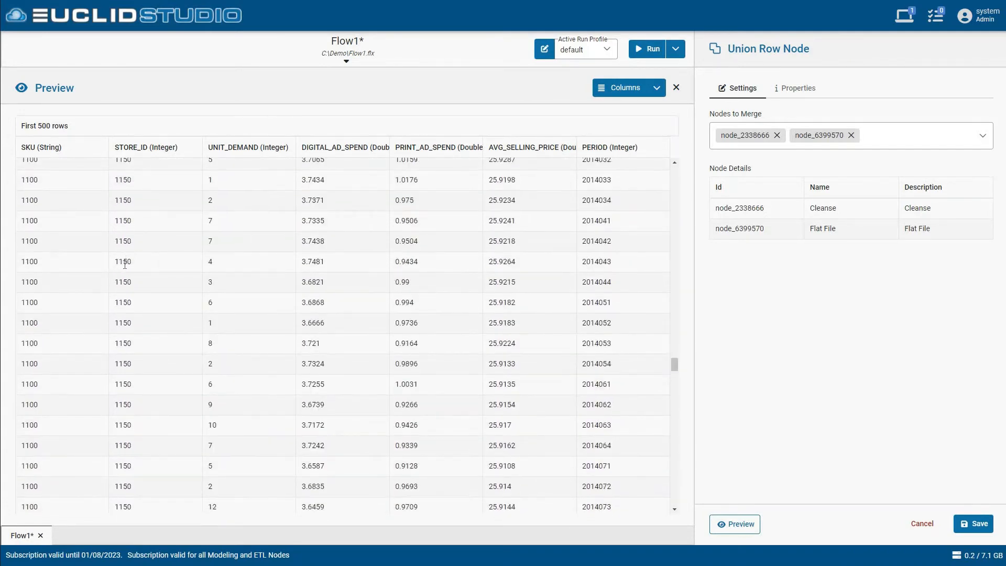
double_click(124, 262)
left_click(193, 276)
left_click(967, 522)
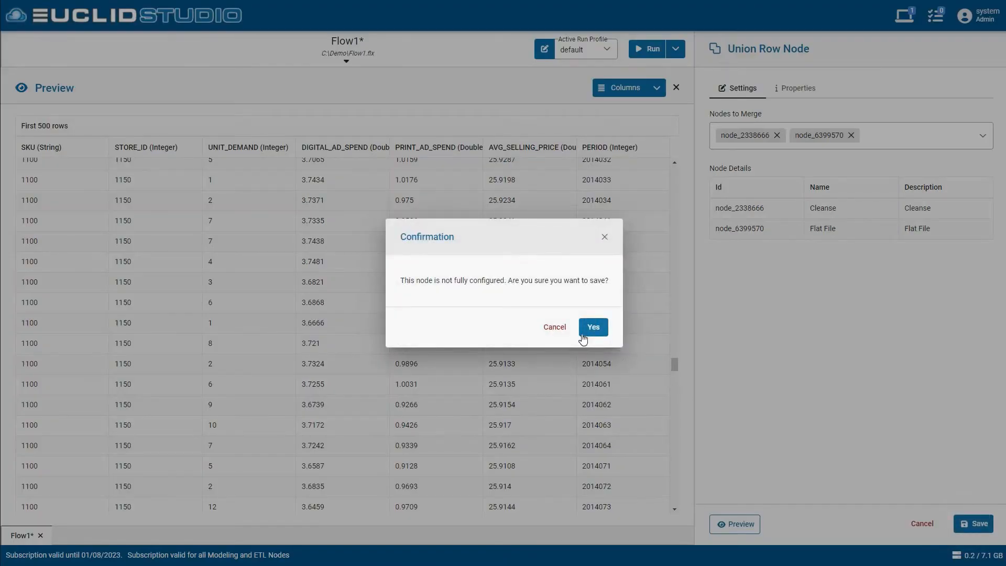
left_click(591, 327)
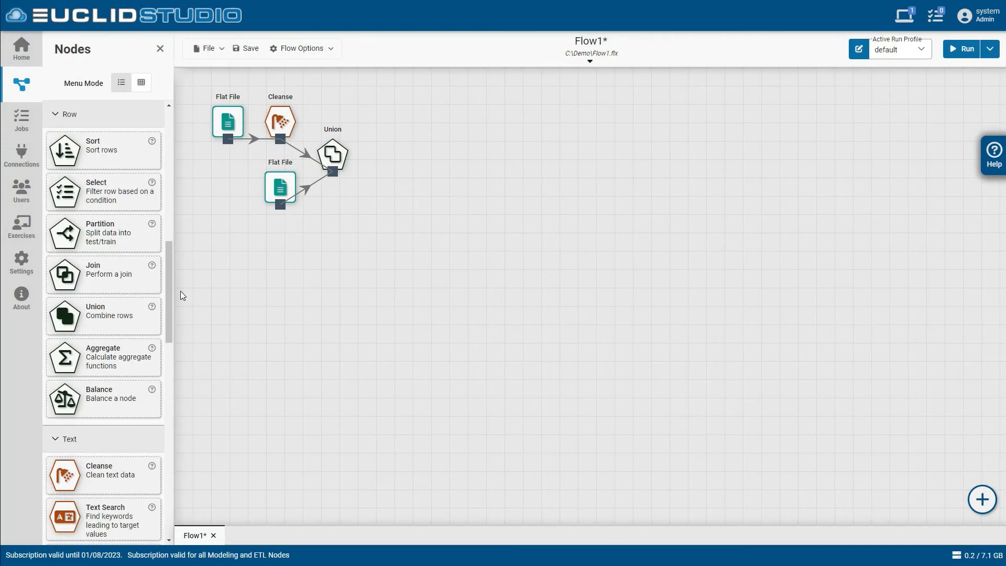
- Add a Flat File export node connected to the output of the Union node
left_click_drag(171, 303, 170, 501)
left_click_drag(68, 481, 335, 158)
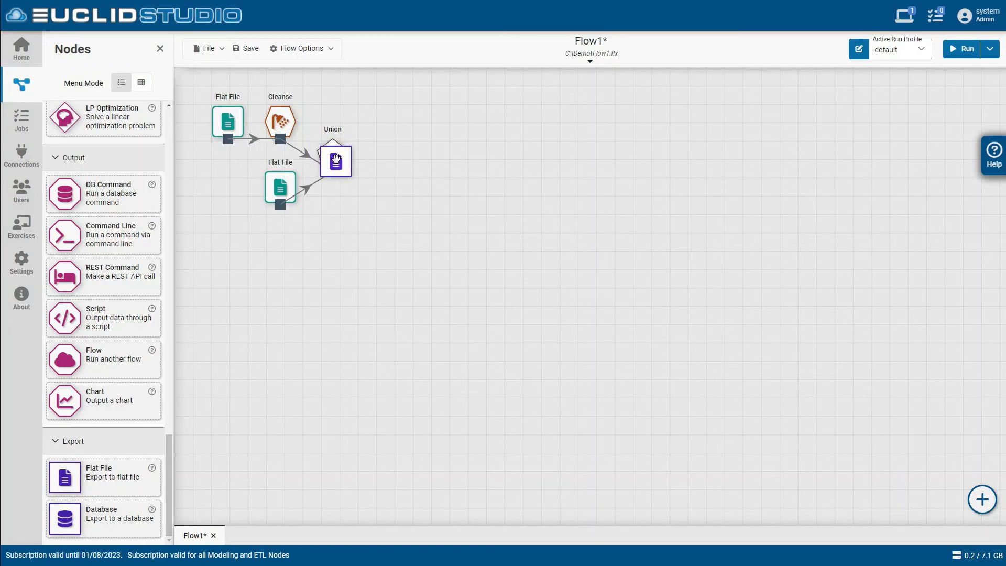
left_click_drag(380, 211, 379, 215)
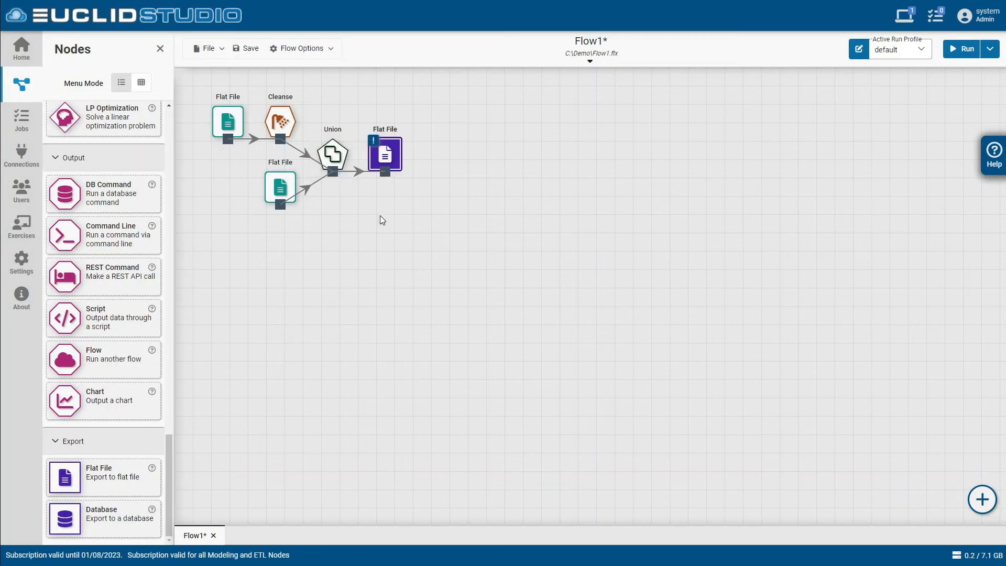
- Open the Flat File export node and choose C:\Demo\output.csv as its output file
double_click(386, 154)
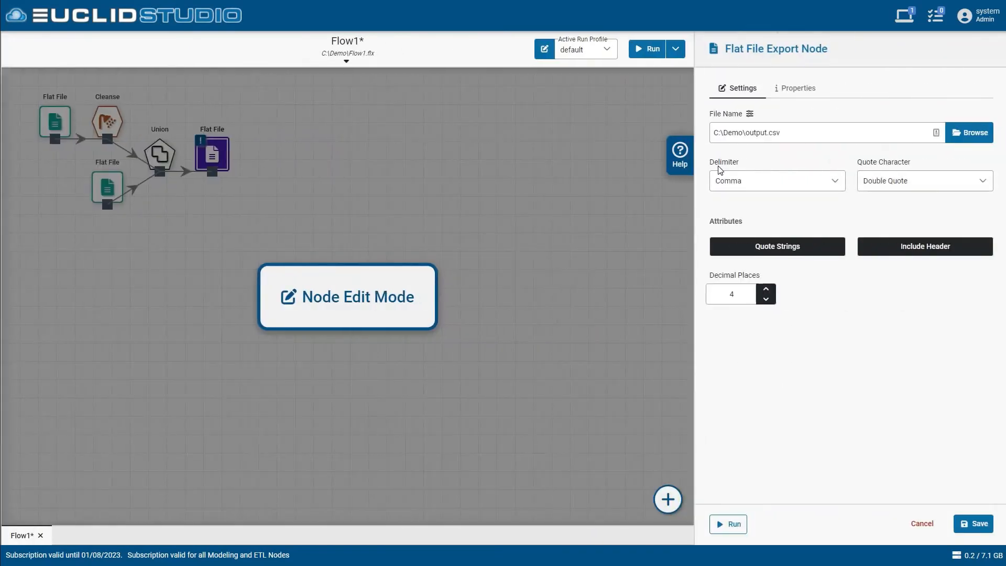
left_click(798, 134)
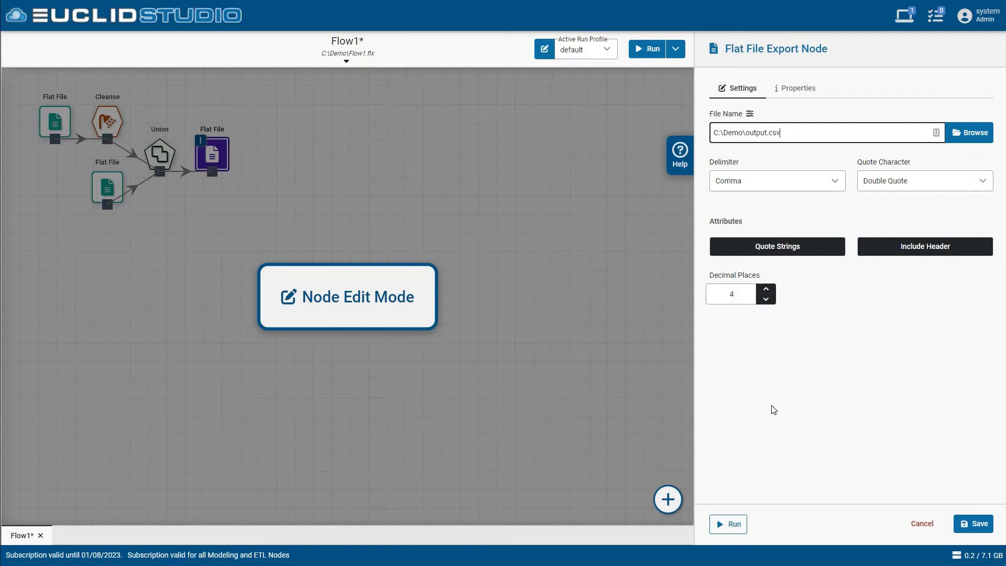
left_click(778, 248)
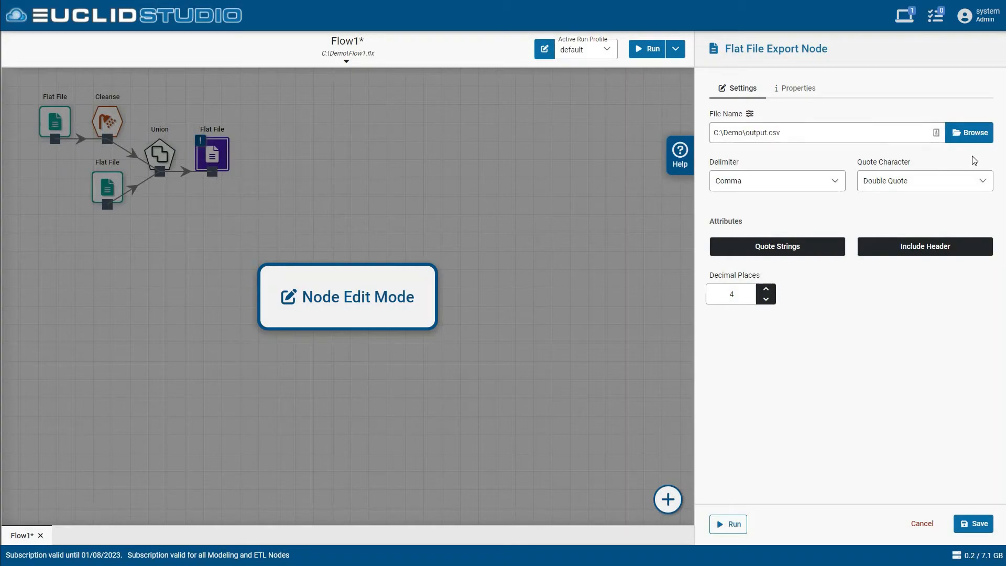
left_click(969, 134)
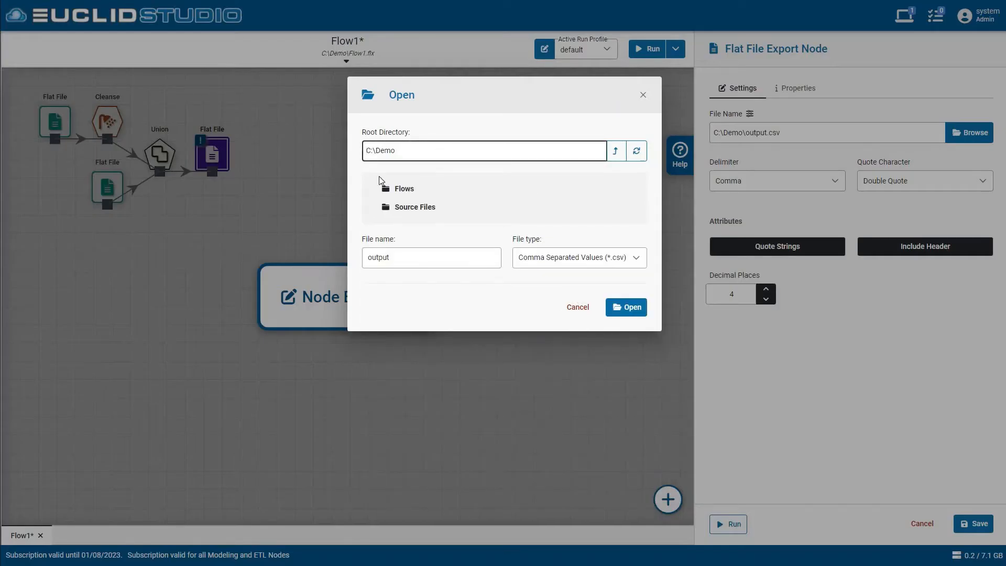
left_click(632, 309)
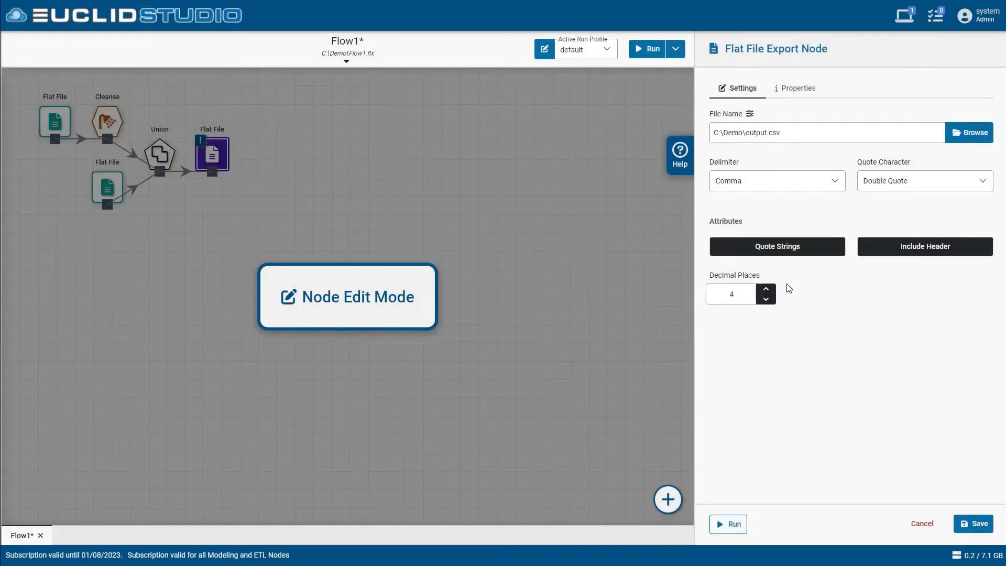
- Keep the export's comma delimiter, double quotes, header and 4 decimal places, run the export, and save the node
left_click(768, 190)
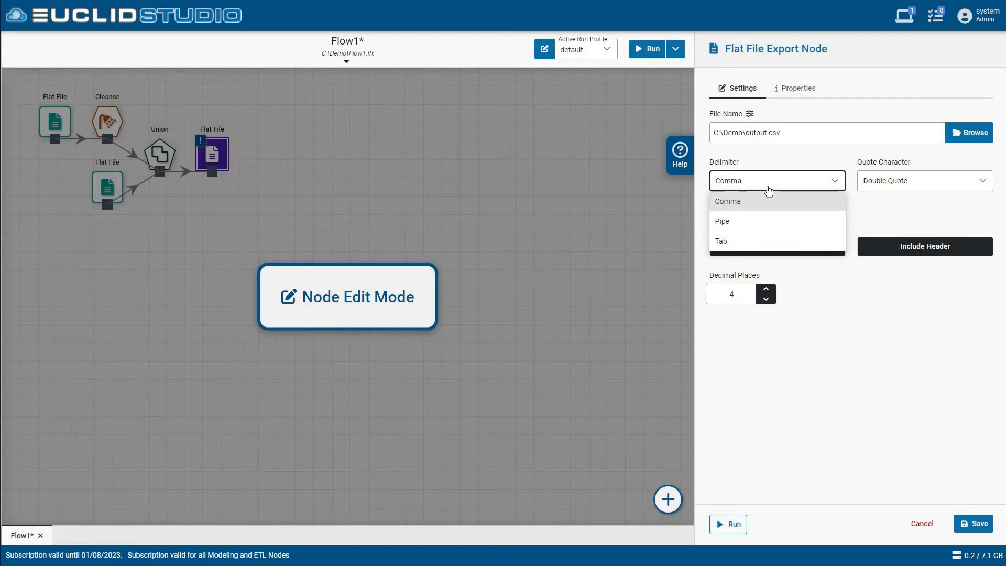
left_click(883, 189)
left_click(887, 355)
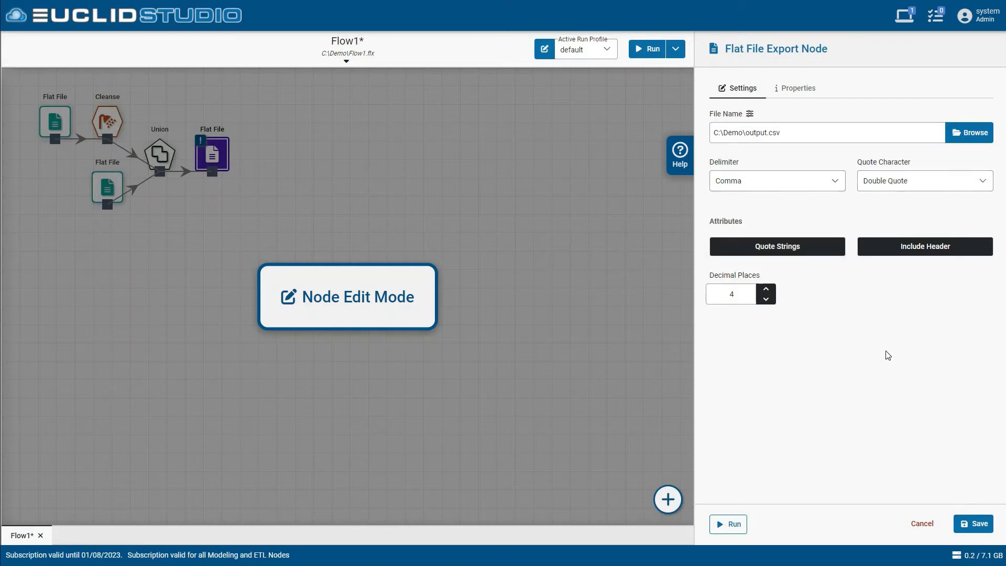
left_click(786, 254)
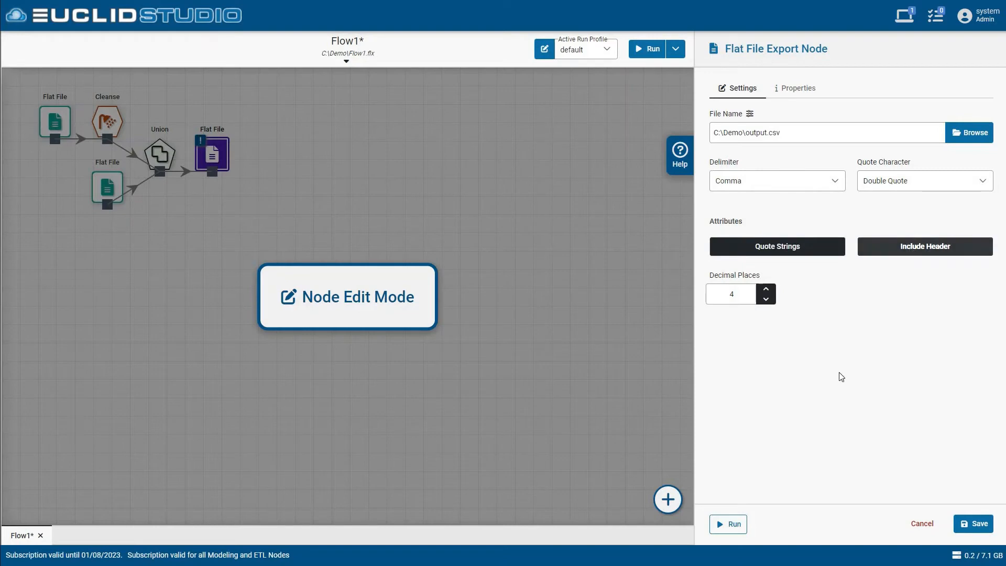
left_click(736, 295)
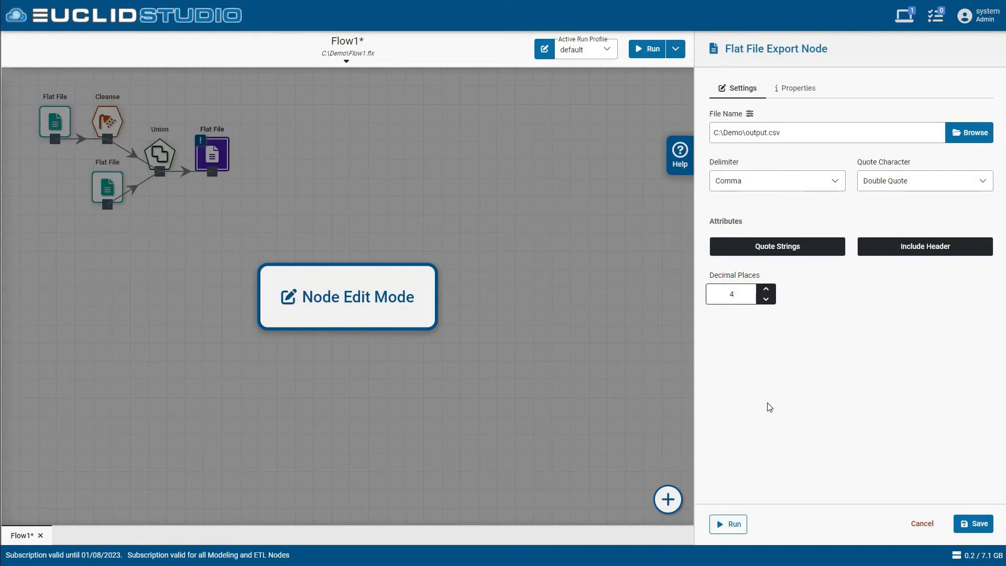
left_click(779, 434)
left_click(729, 525)
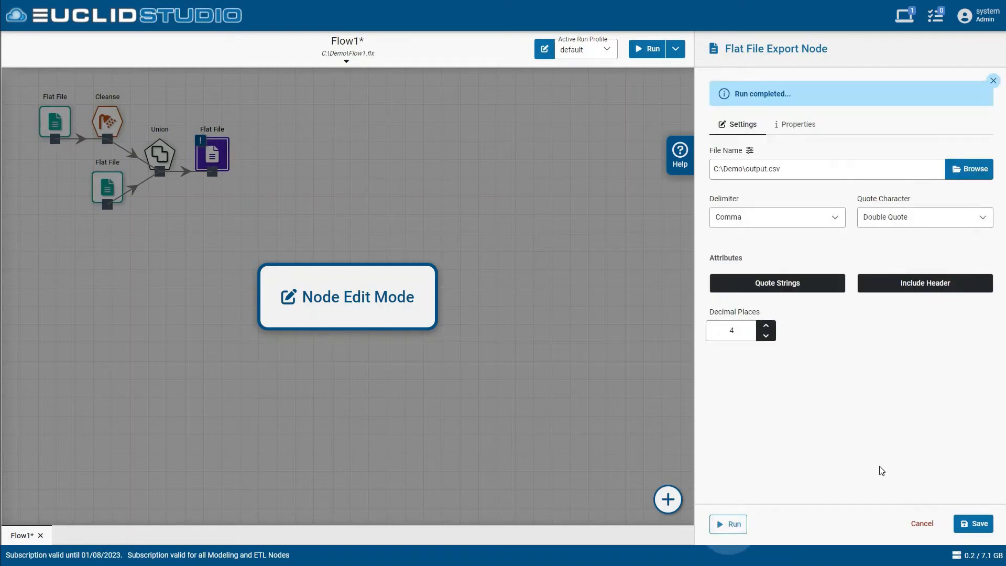
left_click(969, 522)
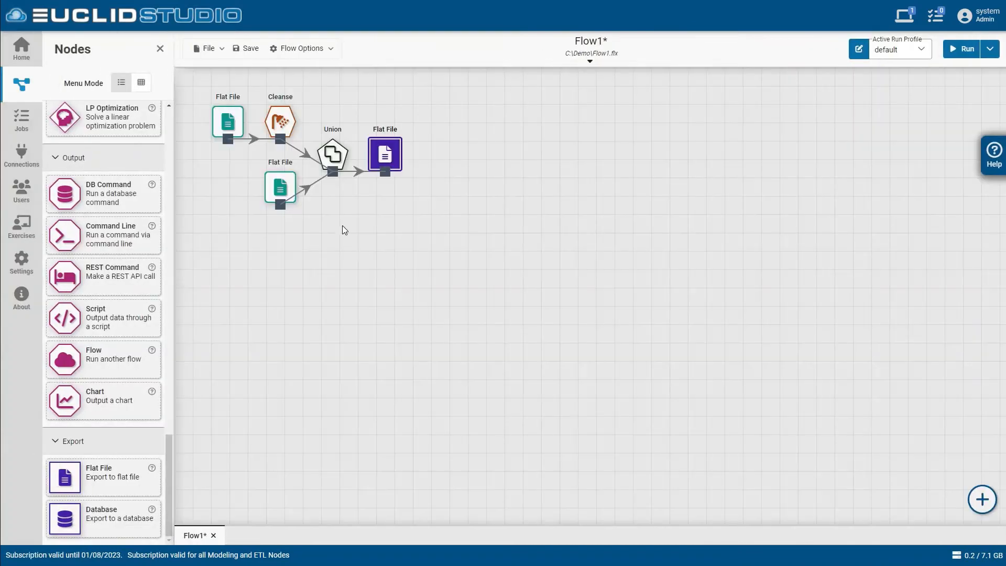
- Add a Flat File source node below the flow, point it to C:\Demo\output.csv and infer its data types
left_click(343, 225)
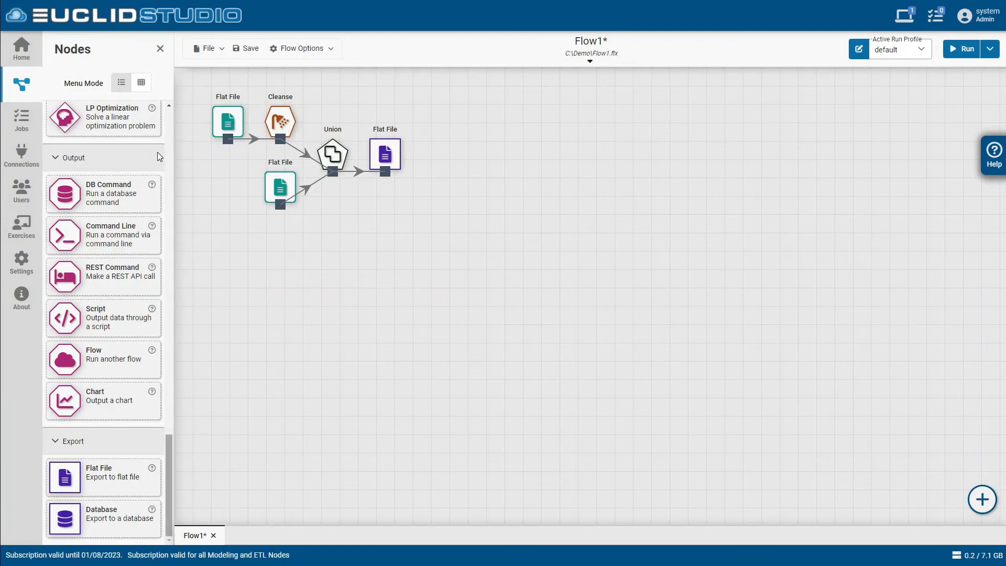
scroll(157, 152, "up", 15)
left_click_drag(103, 168, 345, 277)
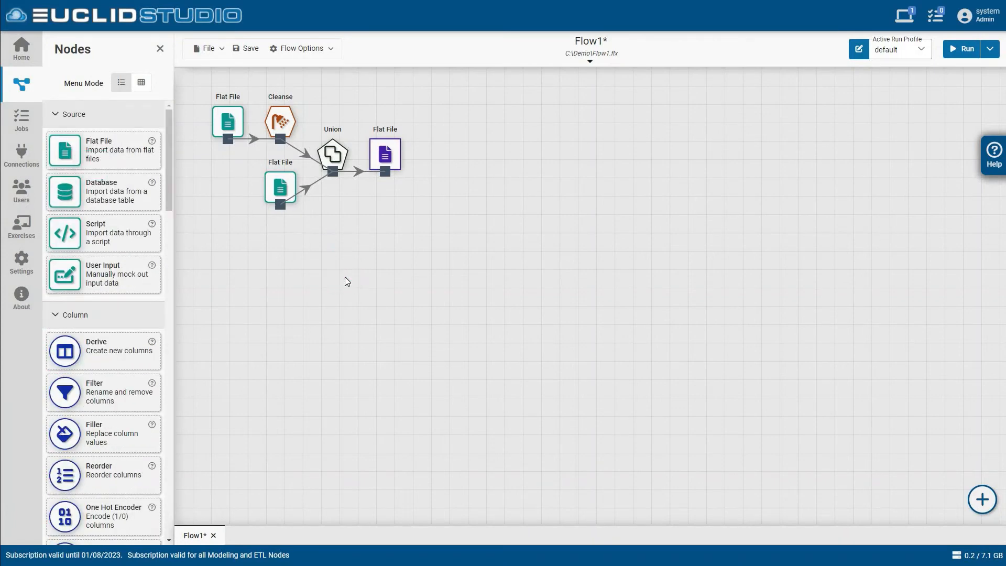
double_click(345, 280)
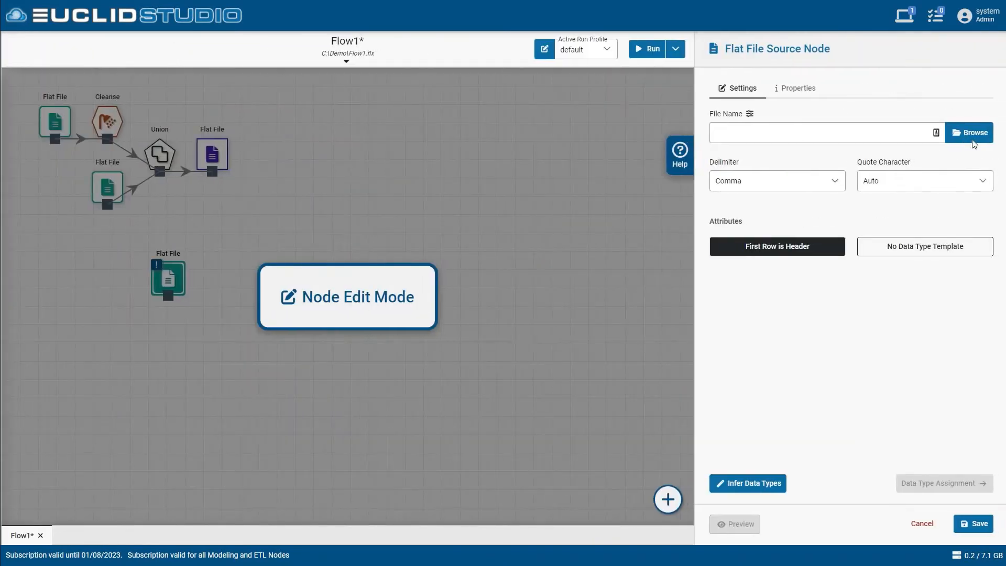
left_click(969, 136)
left_click(411, 225)
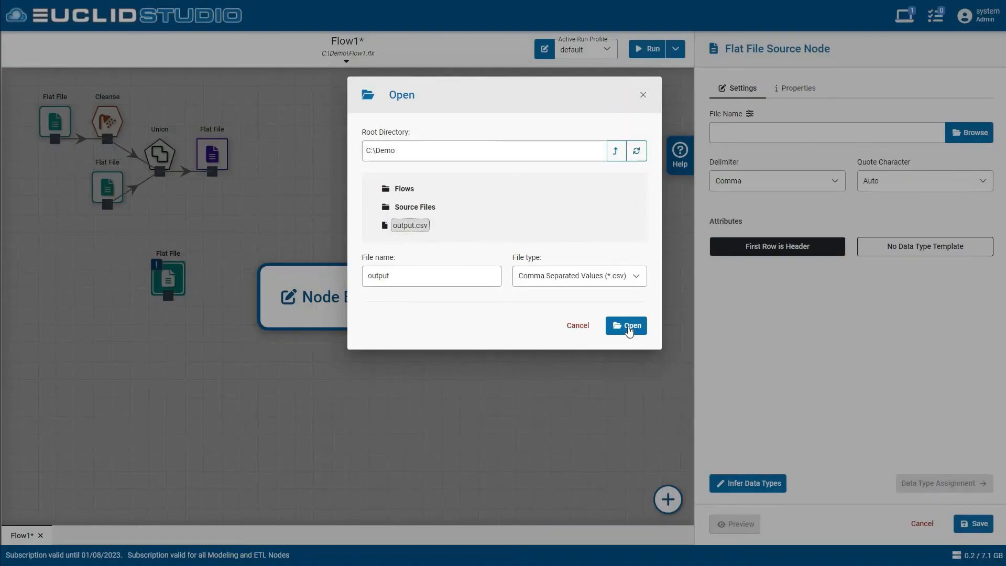
left_click(628, 326)
left_click(743, 482)
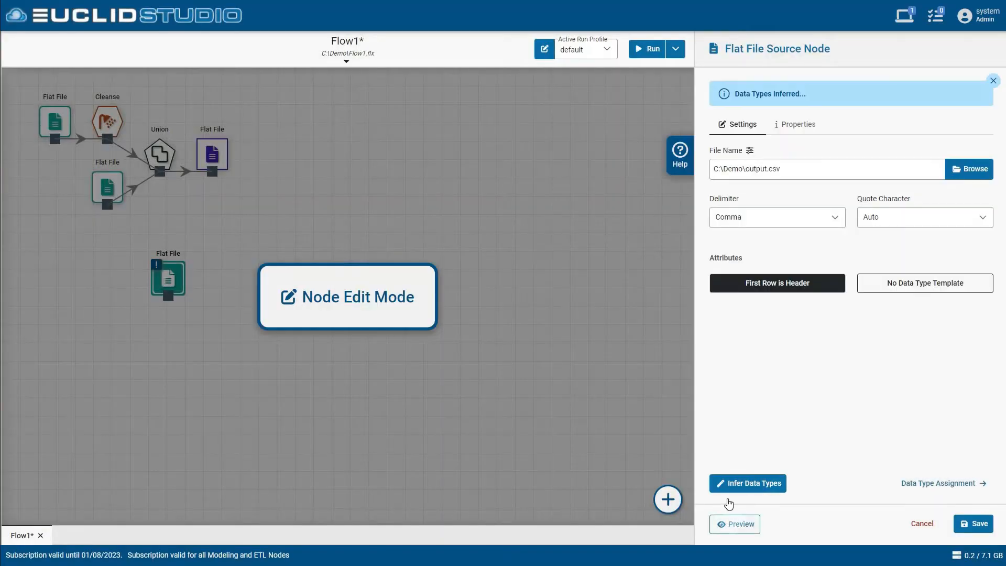
- Preview output.csv, check the STORE_ID column for rows of both stores, and close the source node without saving
left_click(733, 523)
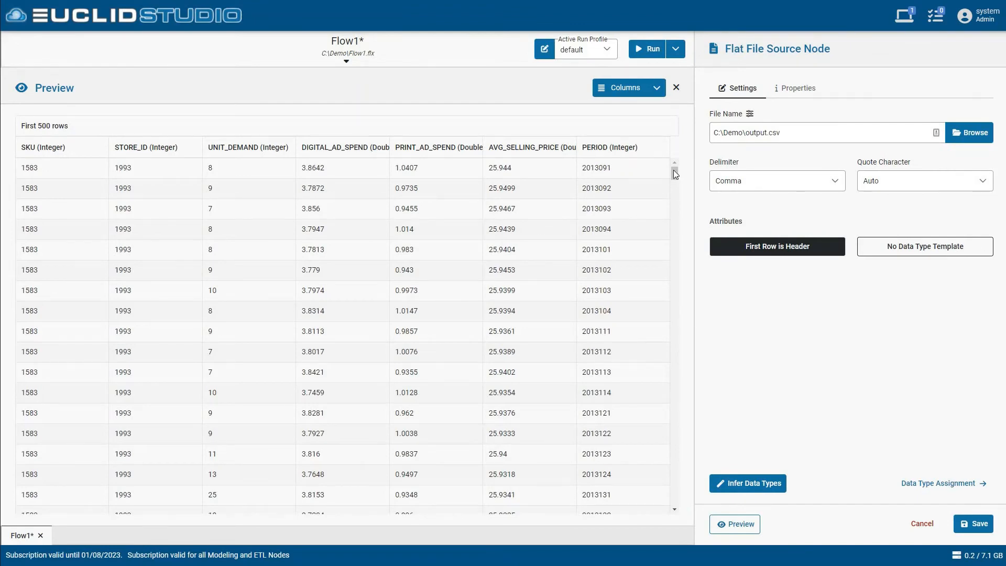
scroll(665, 251, "down", 20)
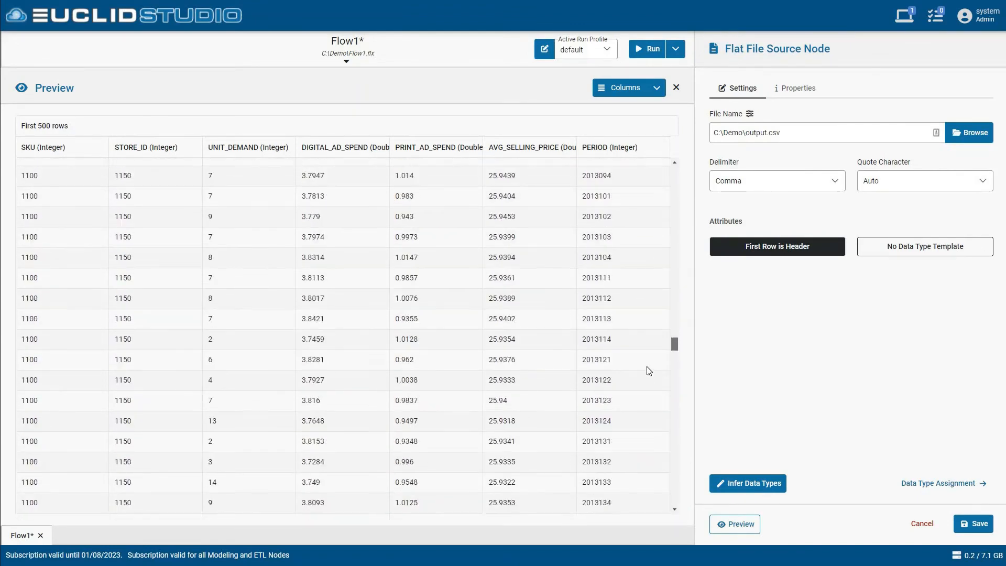
scroll(654, 393, "down", 20)
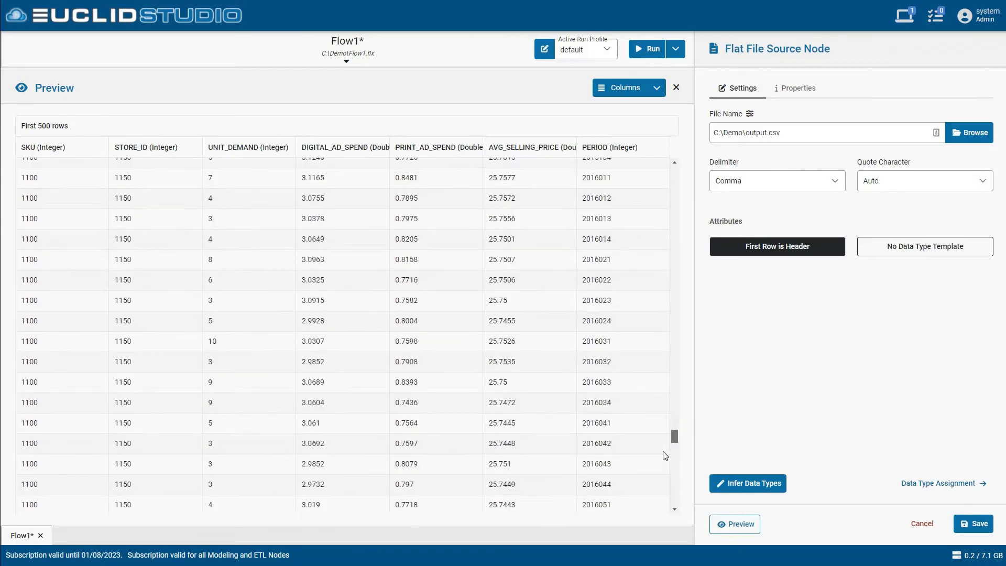
scroll(154, 381, "up", 1)
double_click(120, 370)
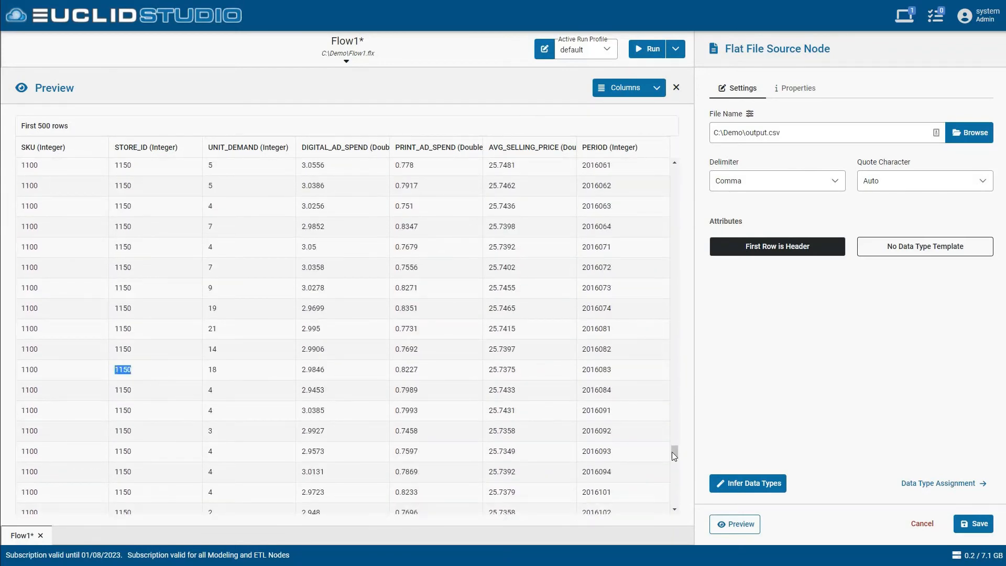
scroll(669, 235, "up", 1)
scroll(666, 191, "up", 20)
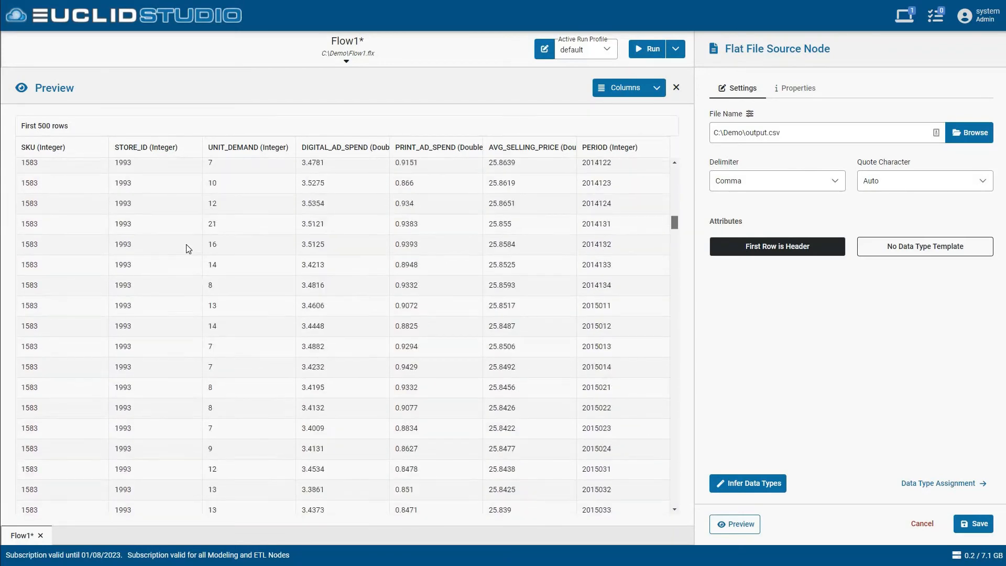
double_click(122, 238)
scroll(670, 159, "up", 5)
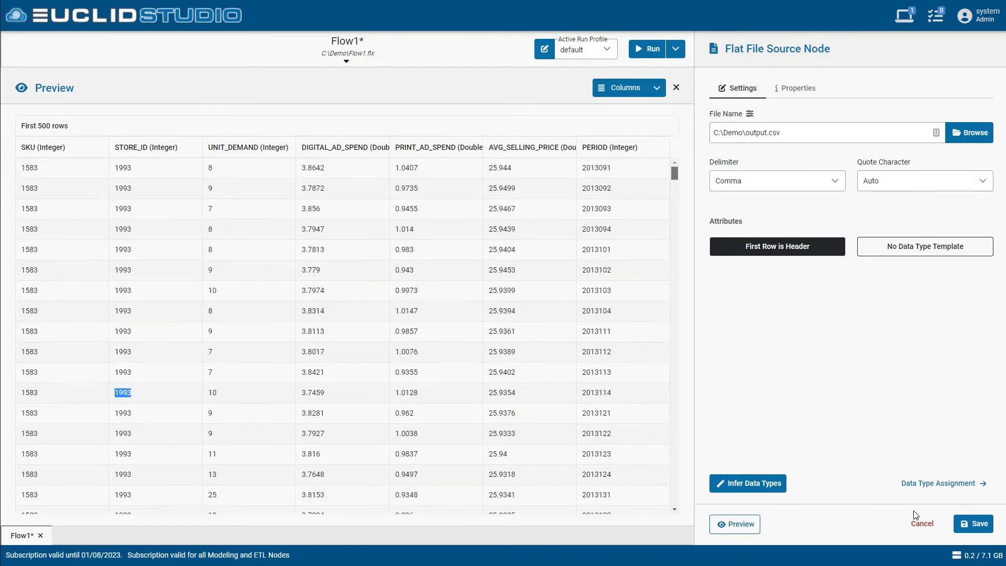
left_click(922, 523)
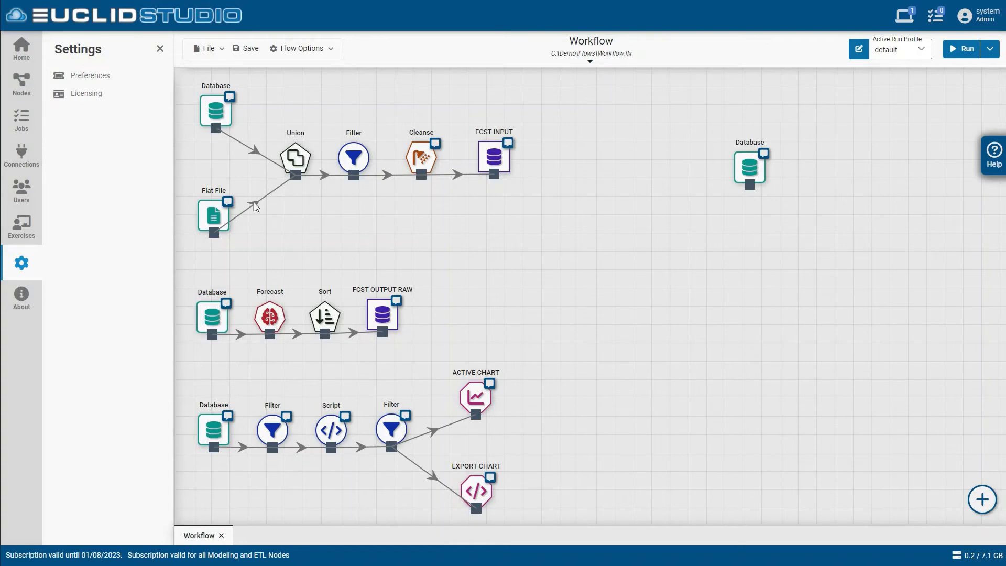
- In the Workflow flow, preview the STORE_1150 query of the Database node feeding the Union and examine its SKU values
double_click(222, 117)
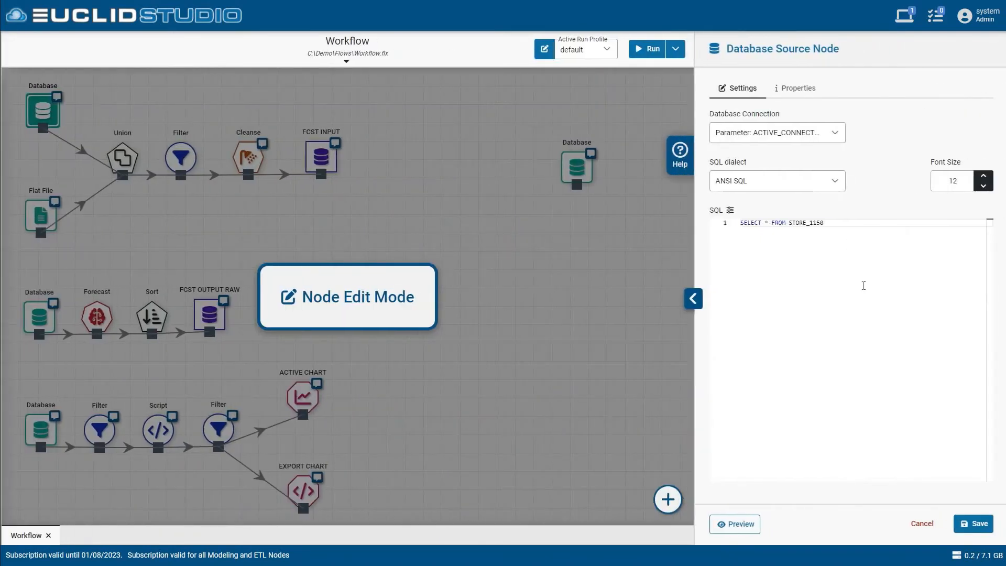
left_click(835, 220)
left_click(735, 525)
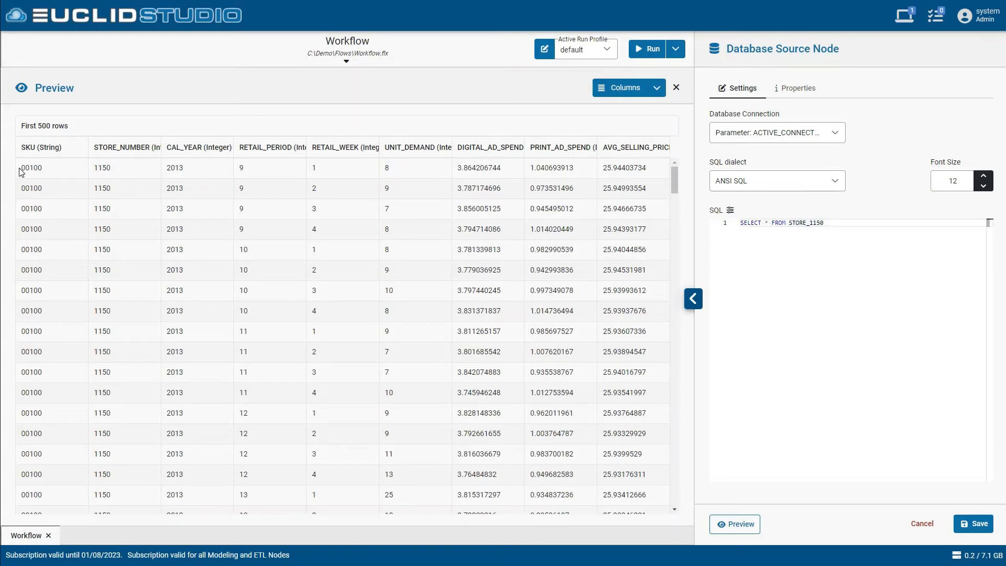
left_click_drag(22, 167, 30, 167)
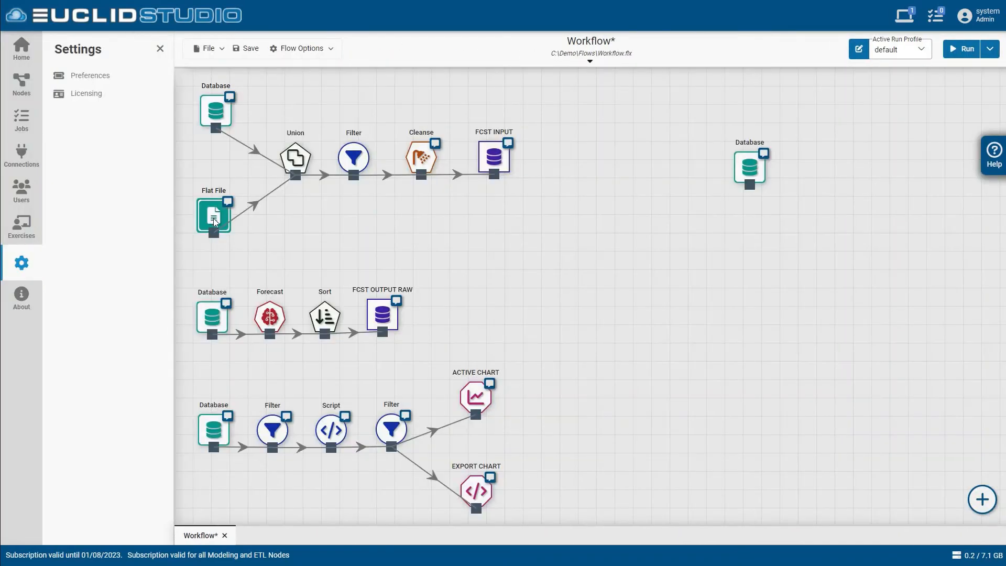
- Preview STORE_1993.csv in the Flat File source node, examine its SKU column, and close the node without saving
double_click(212, 218)
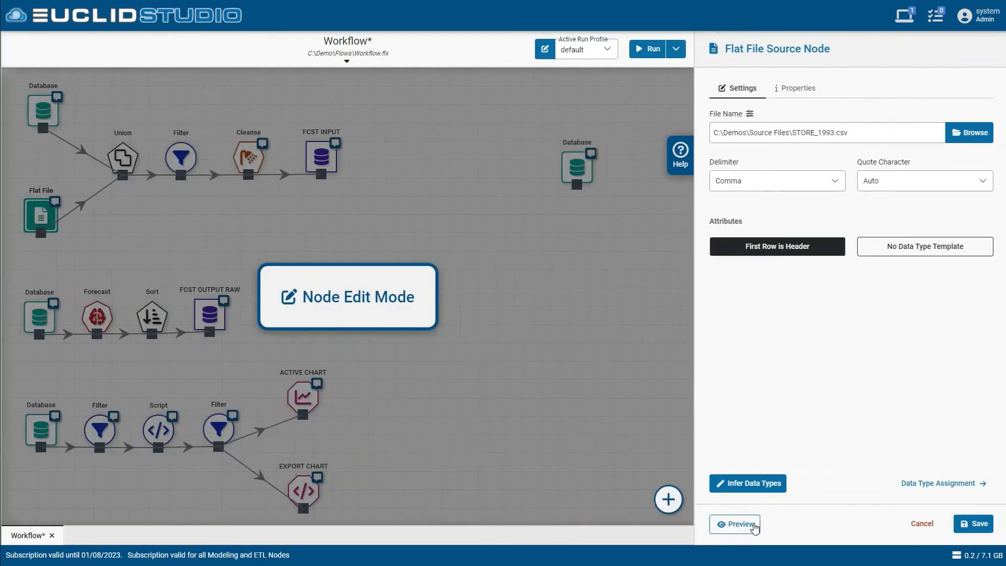
left_click(738, 524)
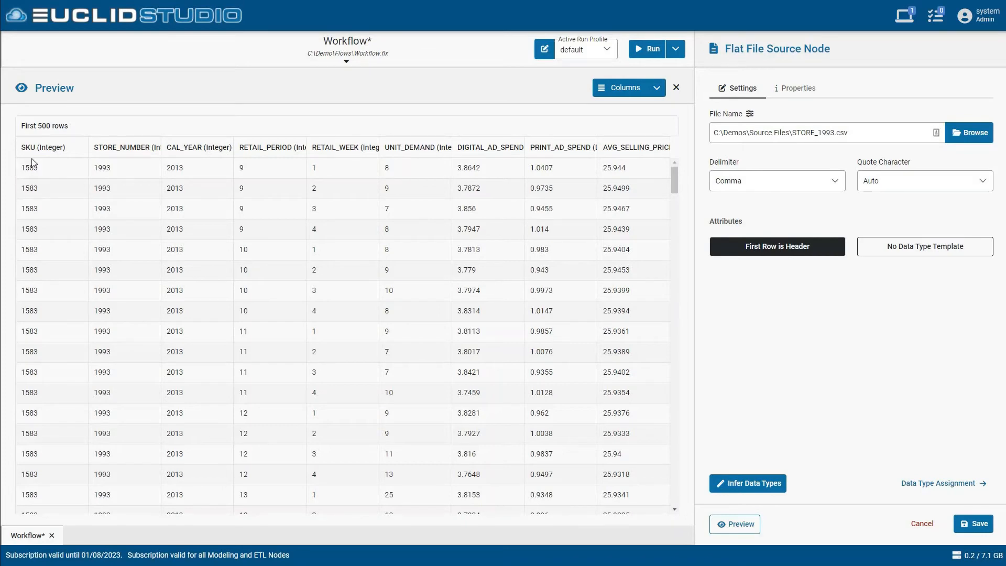
left_click(923, 524)
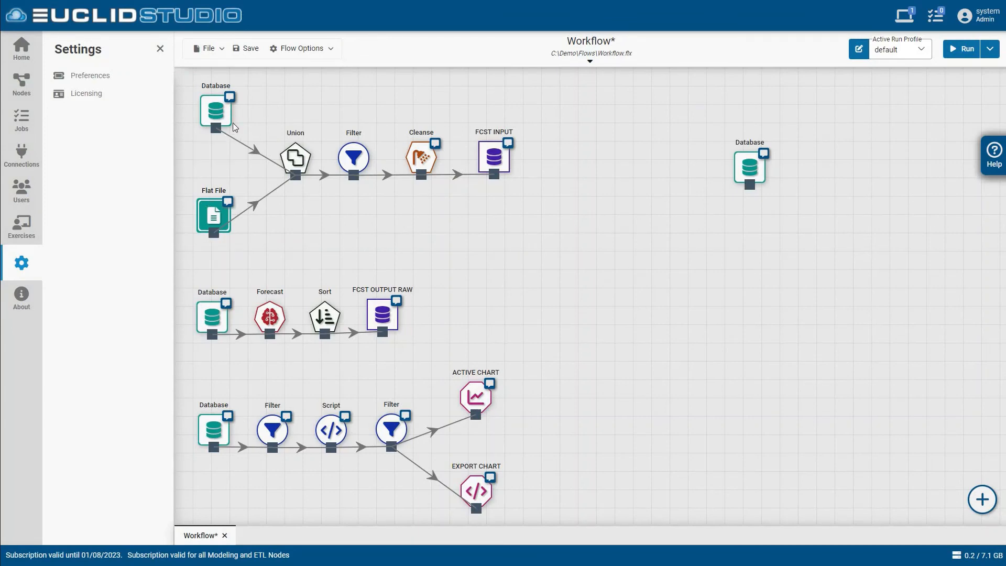
left_click(349, 199)
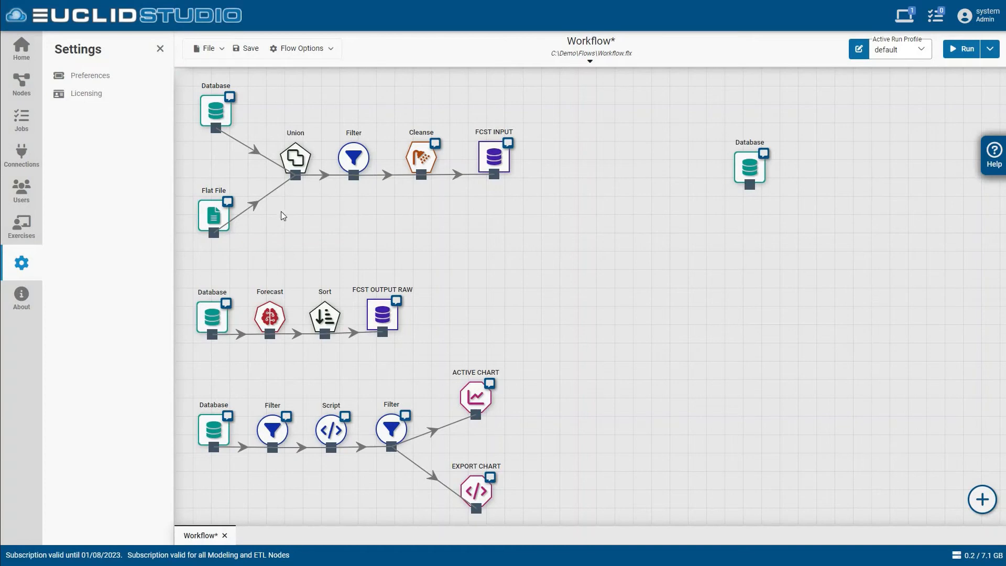
- Review the SKU column's name and type override in the Filter node after the Union, and close it without saving
left_click(363, 165)
double_click(363, 165)
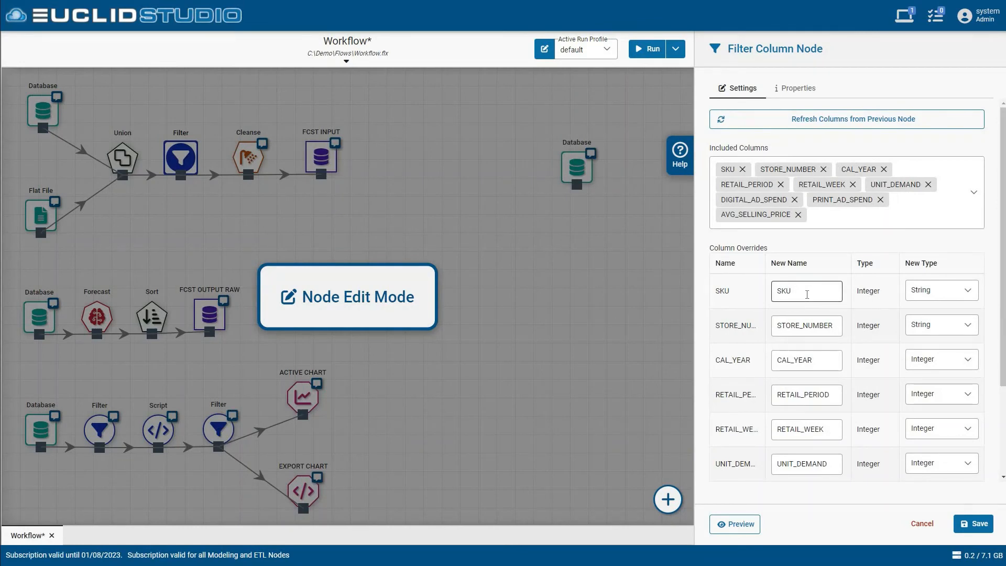
left_click(804, 292)
left_click(866, 310)
double_click(880, 292)
left_click(924, 289)
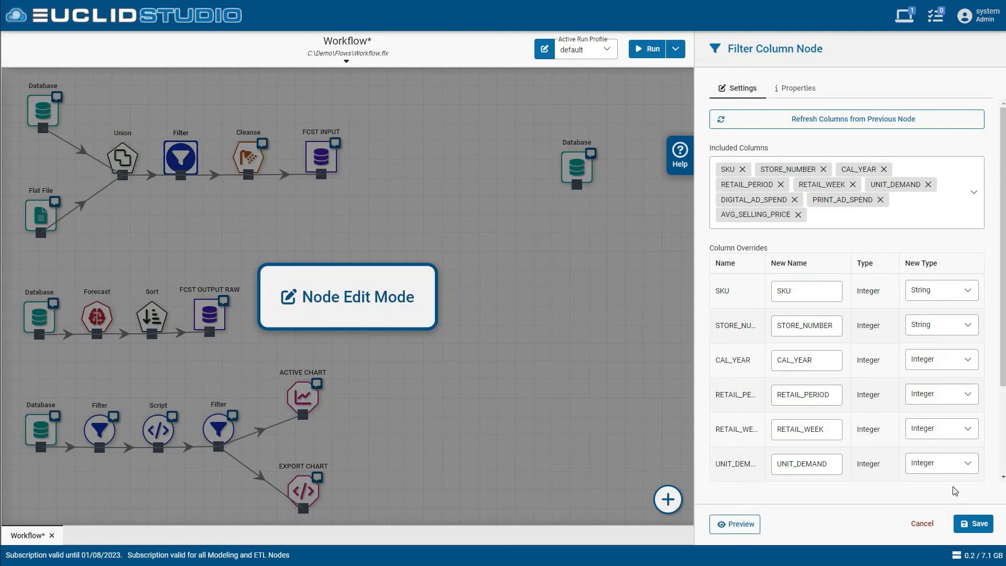
left_click(921, 524)
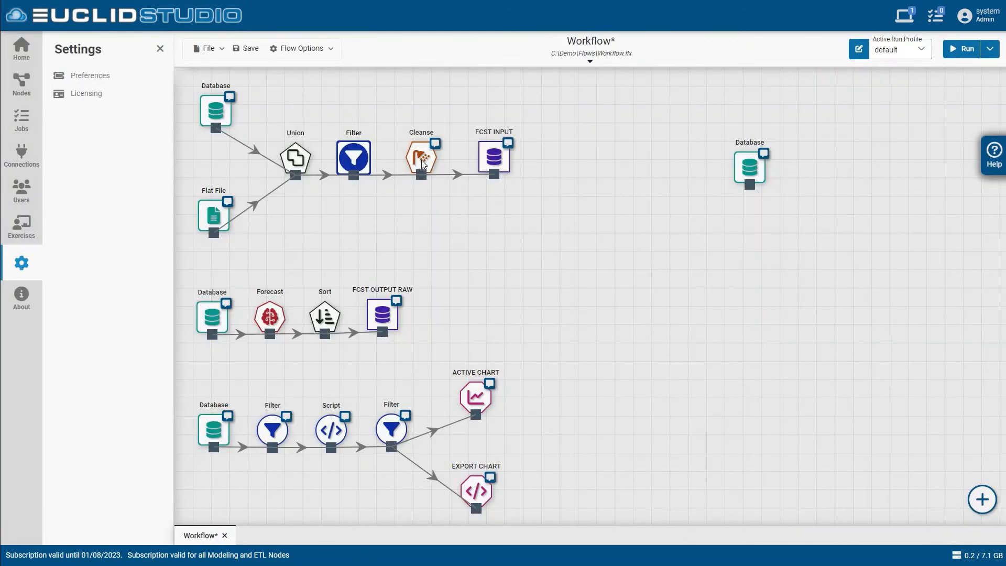
- Review the Cleanse node's SKU column, case conversion and the search pattern of its leading-zeroes regular expression
double_click(421, 159)
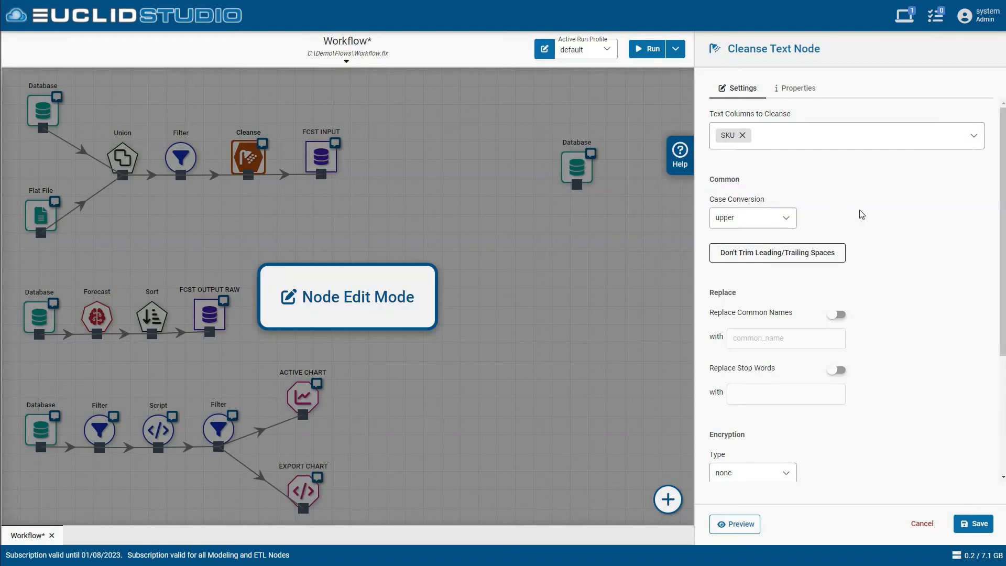
scroll(859, 215, "down", 3)
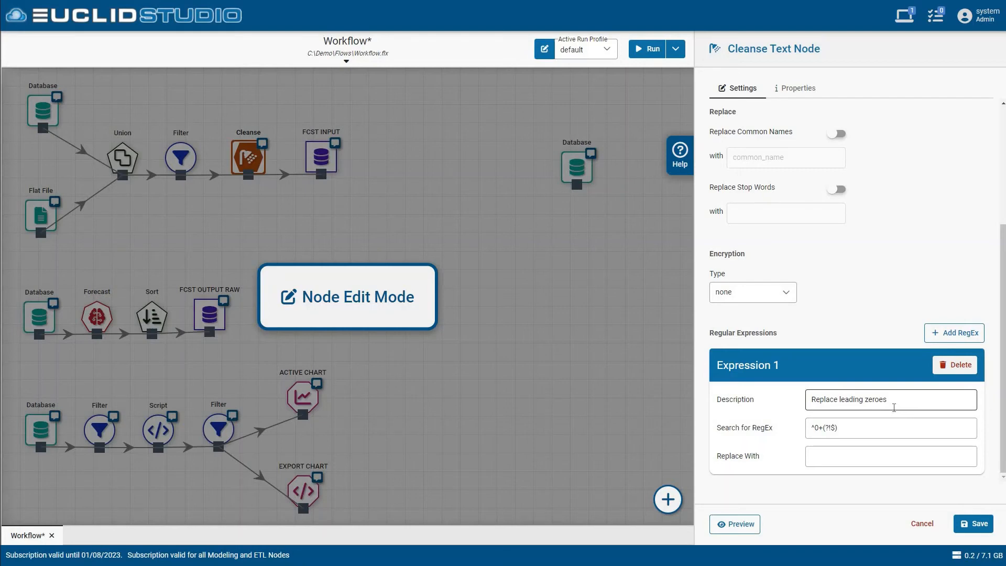
left_click(877, 432)
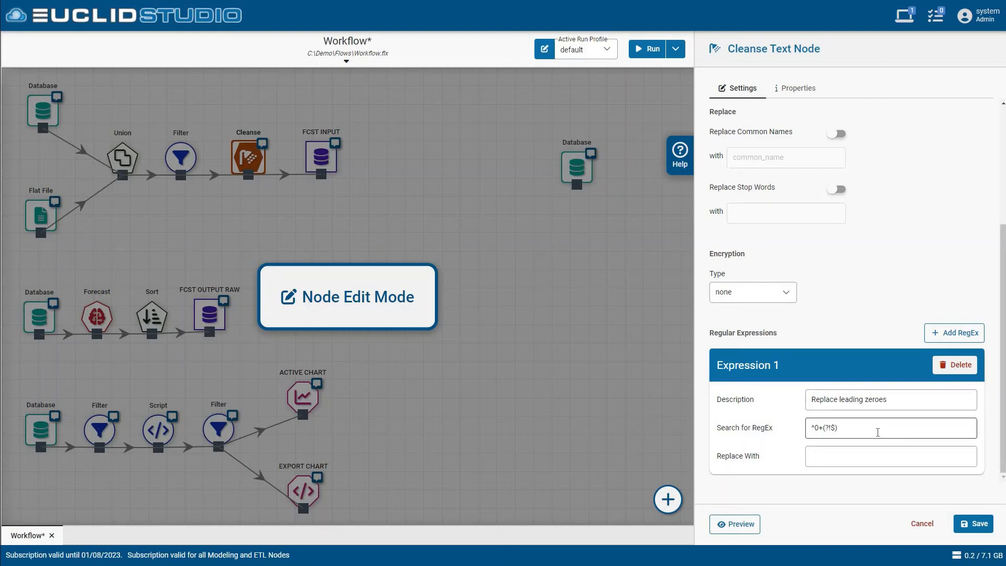
triple_click(886, 432)
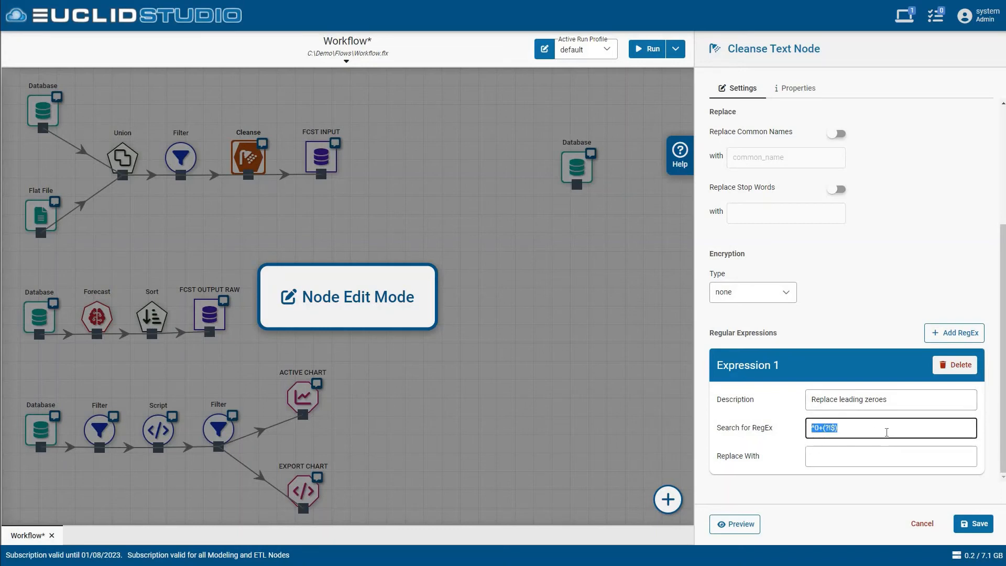
left_click(893, 401)
triple_click(814, 401)
left_click(814, 401)
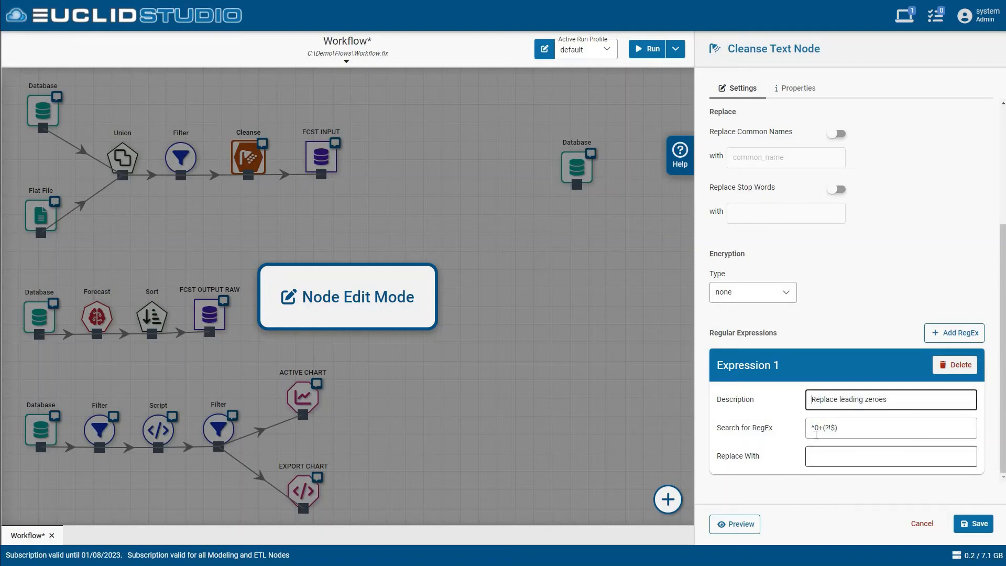
left_click(822, 464)
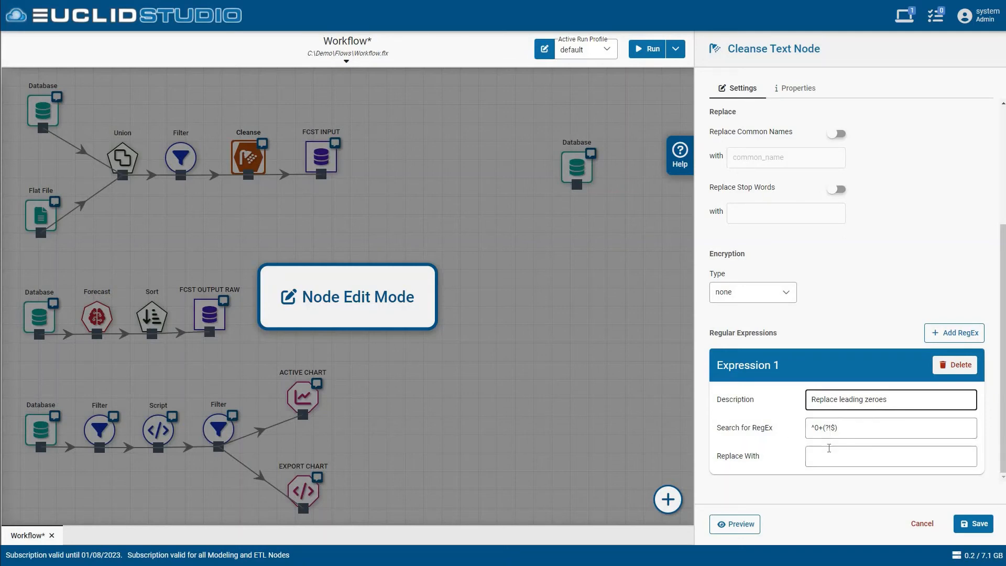
left_click(831, 428)
left_click(831, 428)
left_click_drag(809, 429, 838, 427)
left_click(868, 424)
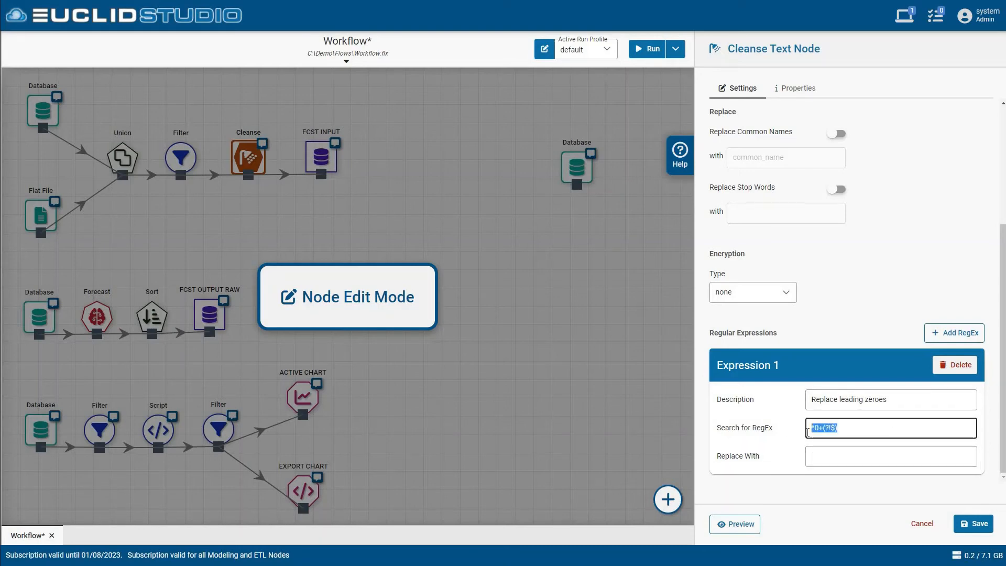
left_click(888, 454)
left_click_drag(807, 429, 839, 429)
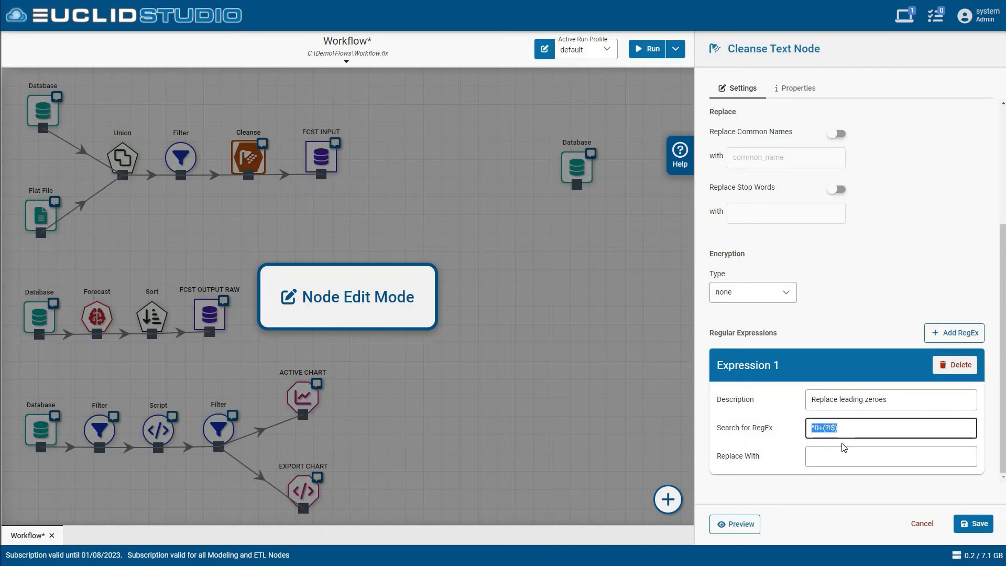
left_click(900, 510)
- Preview the Cleanse node's output, examine the SKU values, and close the node without saving
left_click(751, 530)
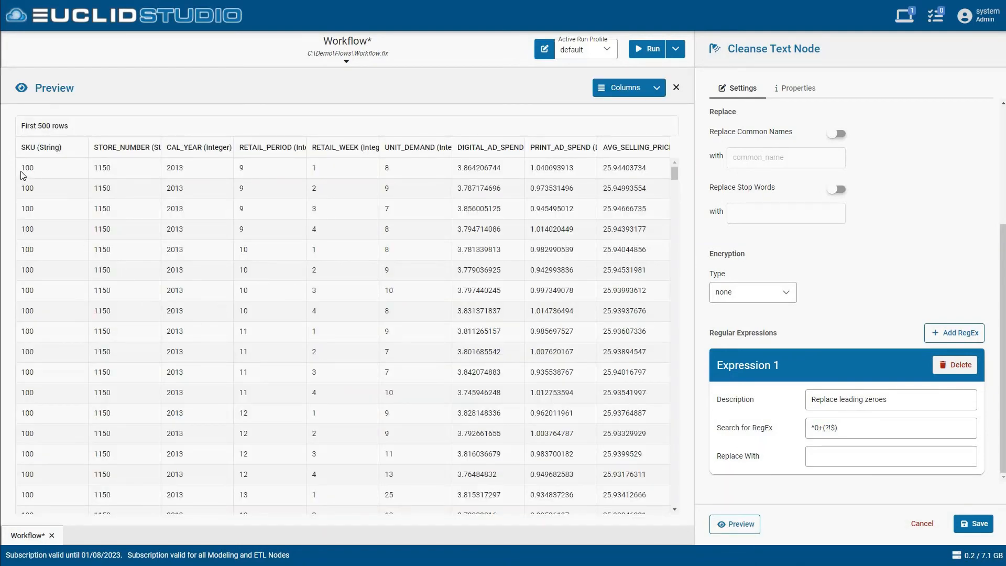
left_click_drag(23, 194, 23, 173)
left_click(923, 523)
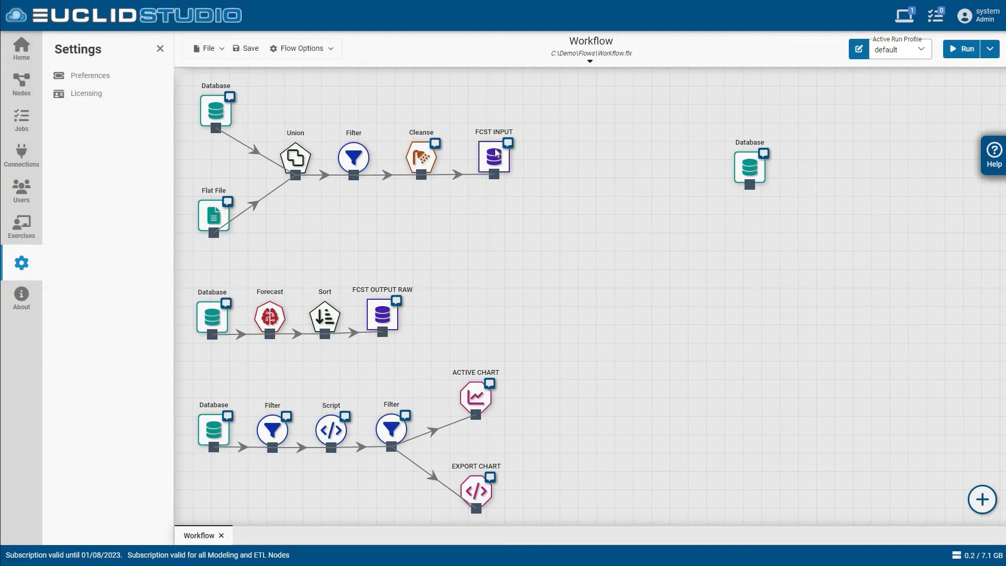
- Preview the FORECAST_INPUT query in the Database node feeding the Forecast node, and close it without saving
double_click(216, 315)
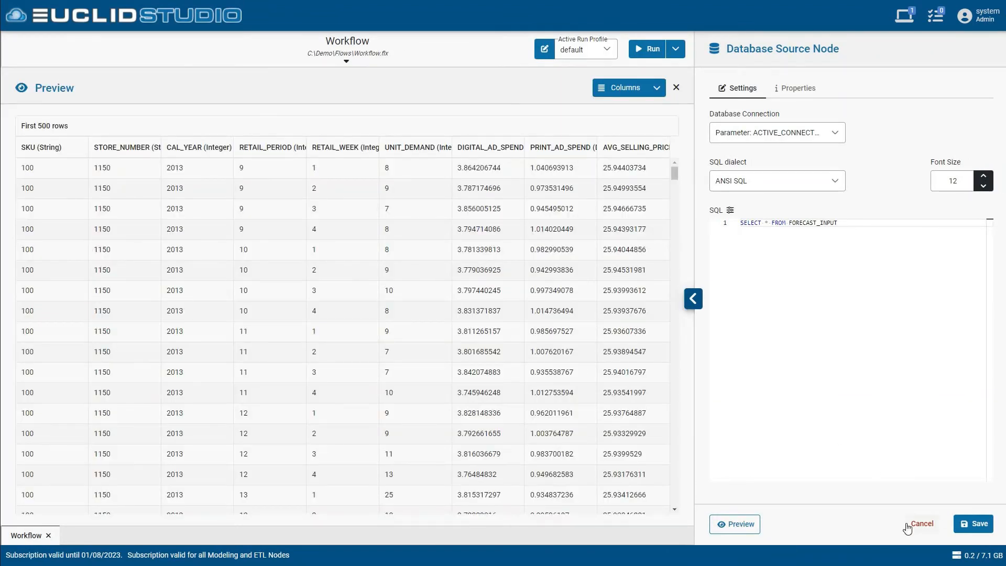
left_click(908, 525)
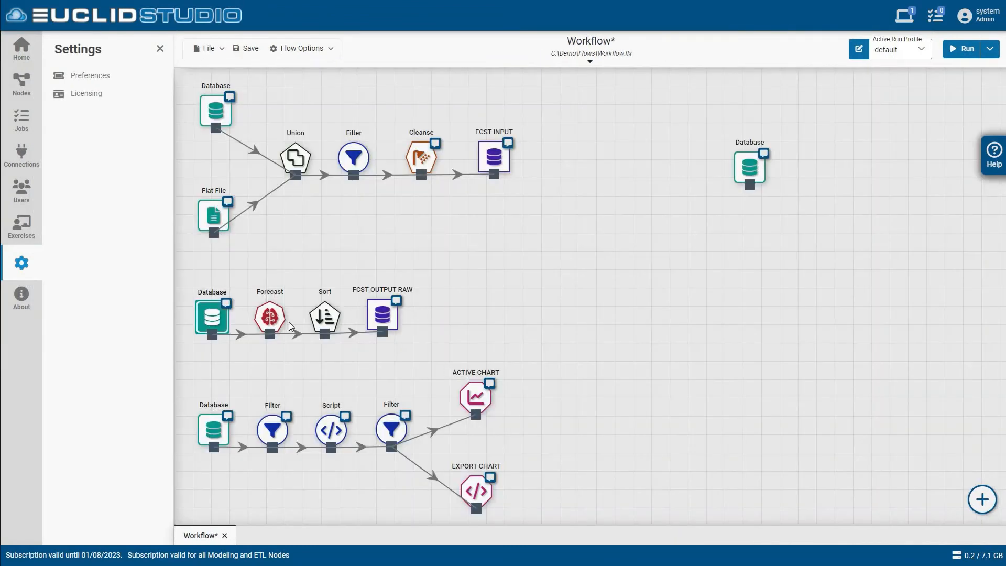
- Review the Forecast node's split columns, column definitions, predictors and model options, and preview its output
left_click(275, 321)
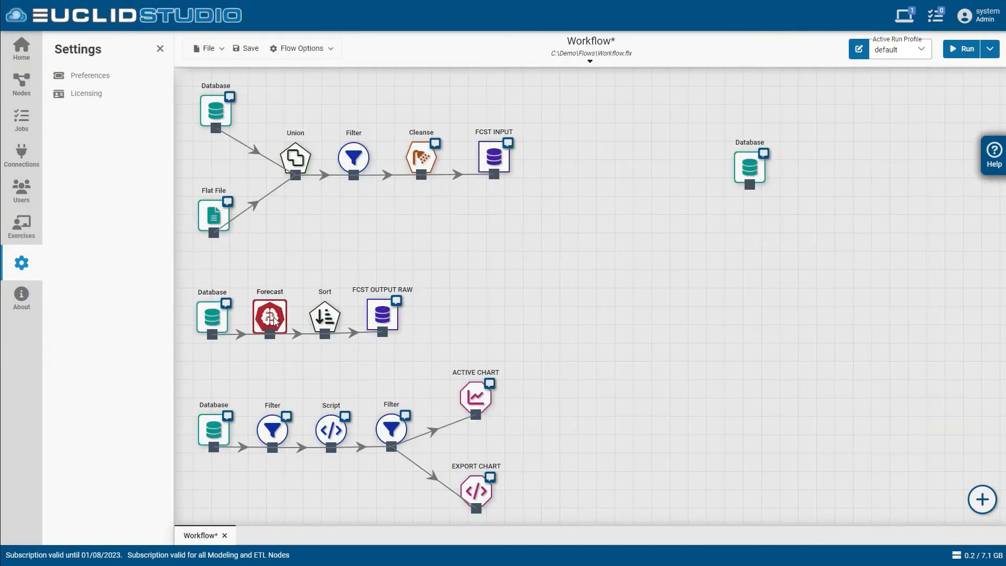
double_click(271, 317)
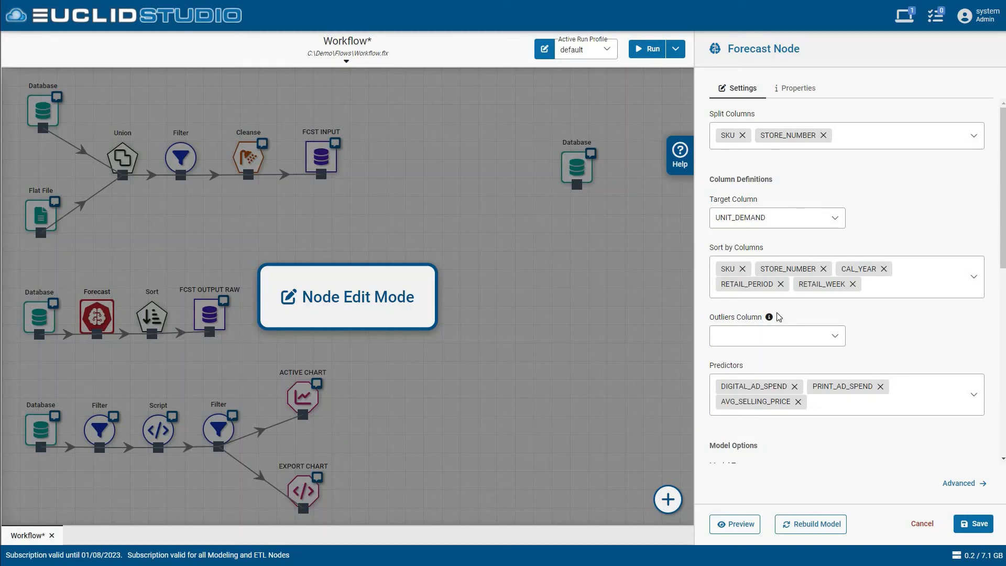
mouse_move(770, 318)
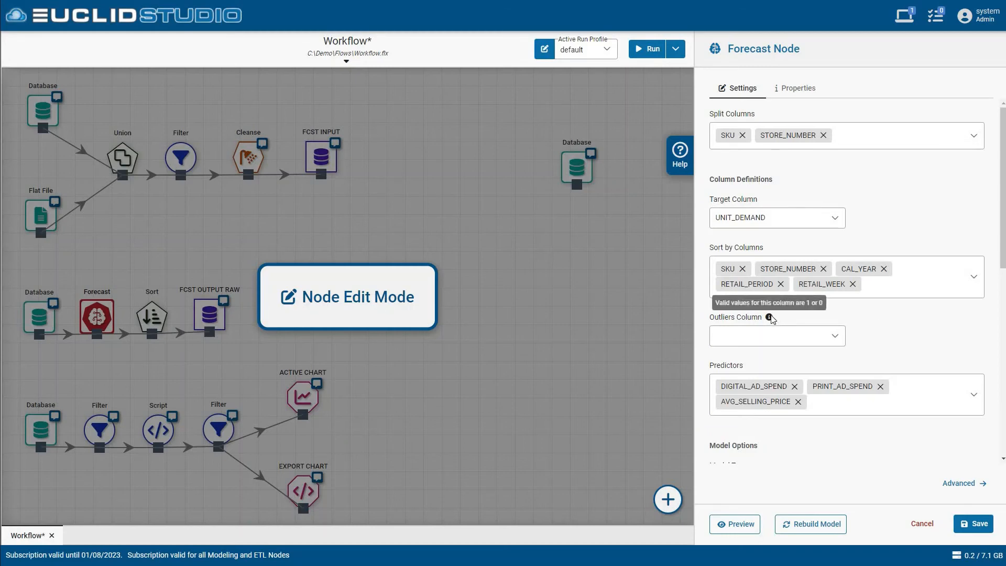
scroll(851, 356, "down", 1)
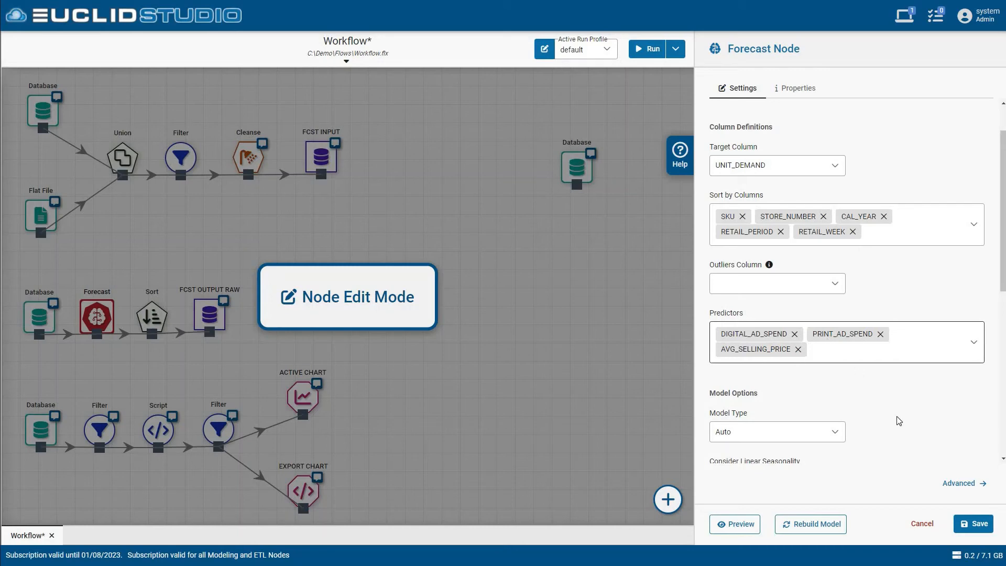
scroll(913, 420, "down", 1)
scroll(914, 421, "down", 4)
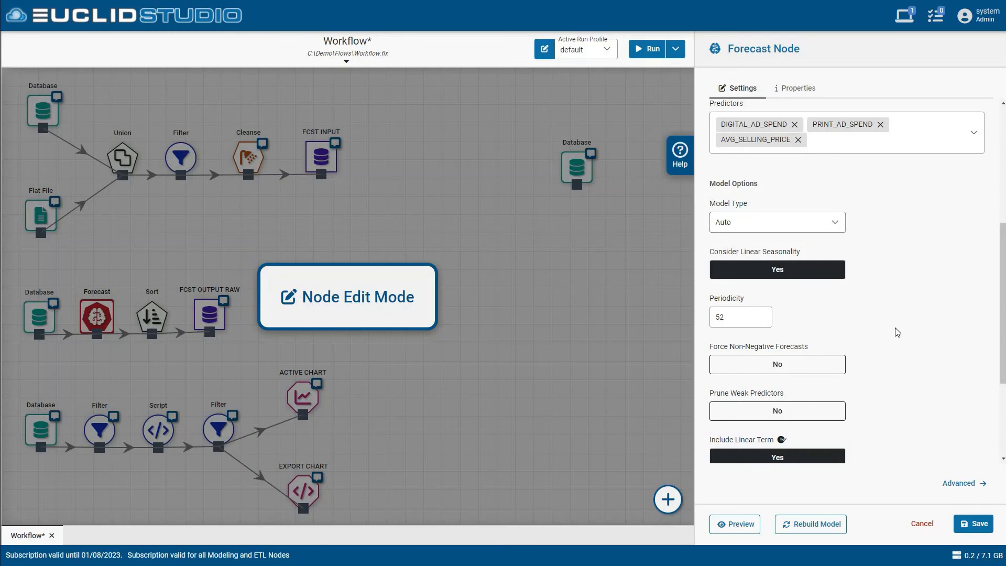
scroll(895, 331, "down", 2)
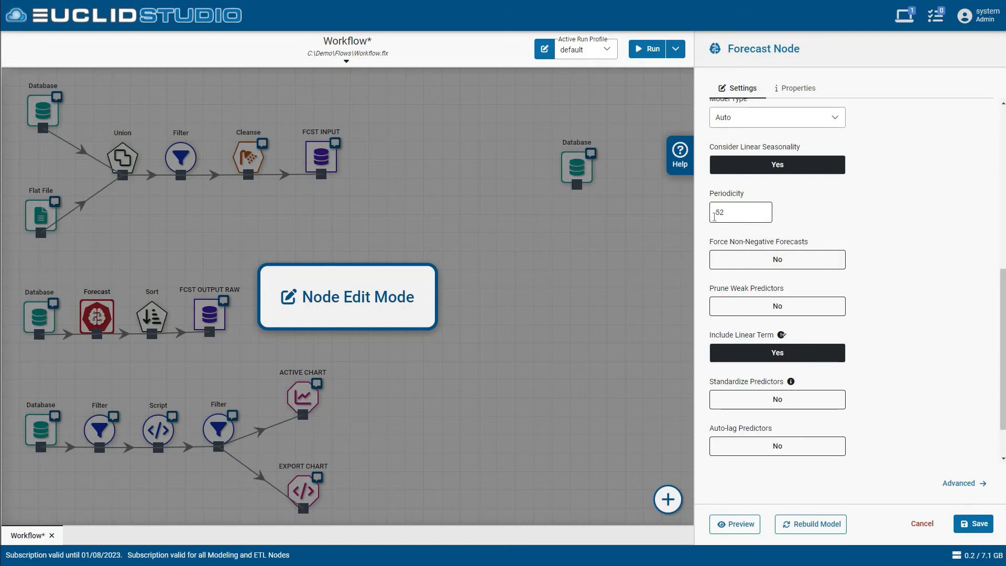
scroll(858, 320, "down", 1)
scroll(858, 320, "down", 2)
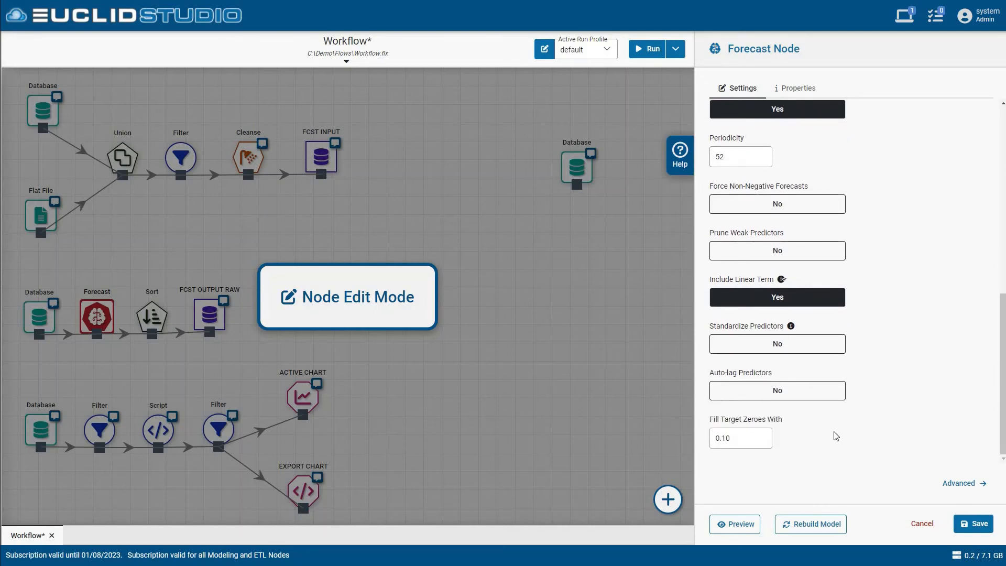
scroll(835, 436, "up", 10)
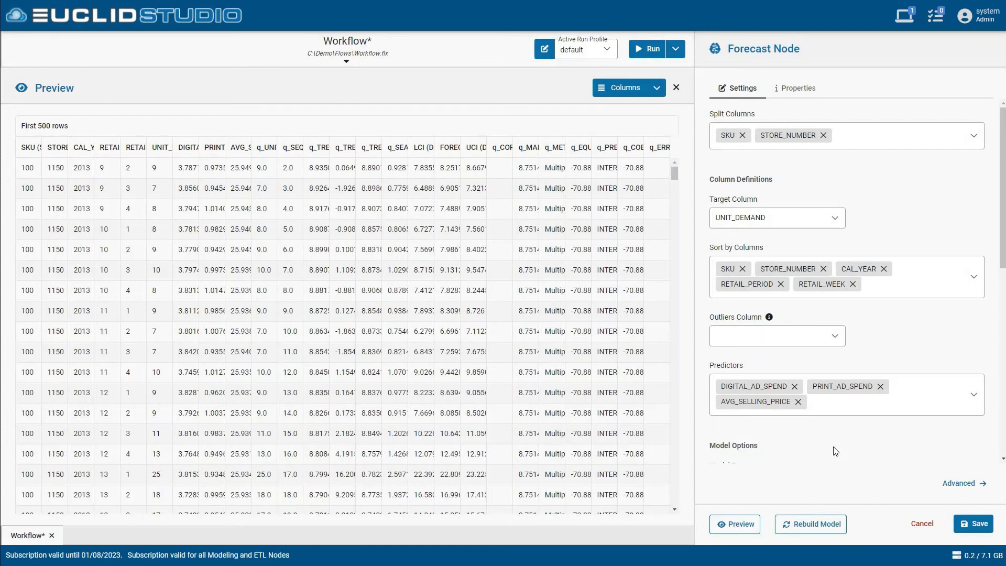
- Limit the Forecast preview to the SKU, STORE_NUMBER, CAL_YEAR, RETAIL_PERIOD, RETAIL_WEEK, UNIT_DEMAND and FORECAST columns
left_click(638, 94)
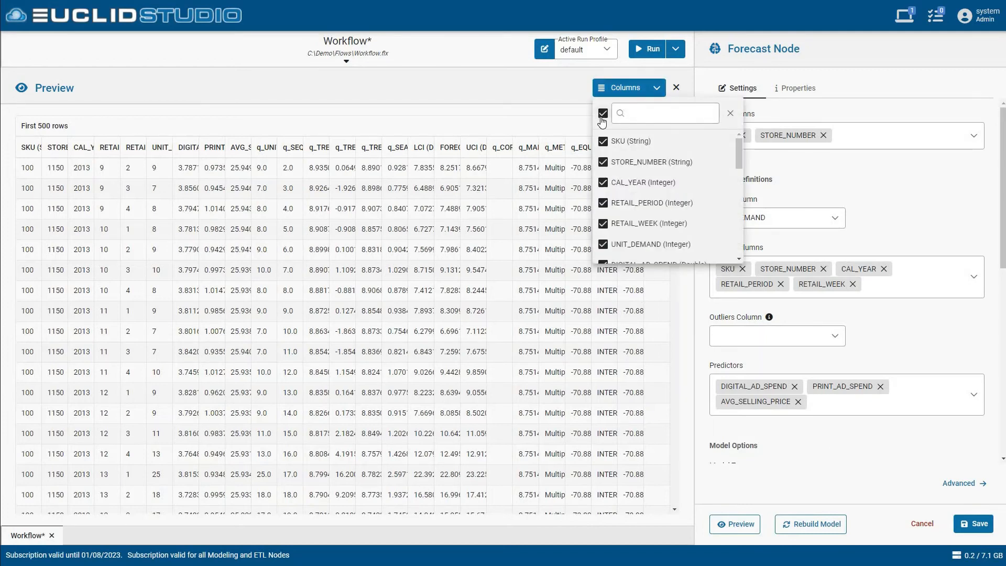
left_click(603, 141)
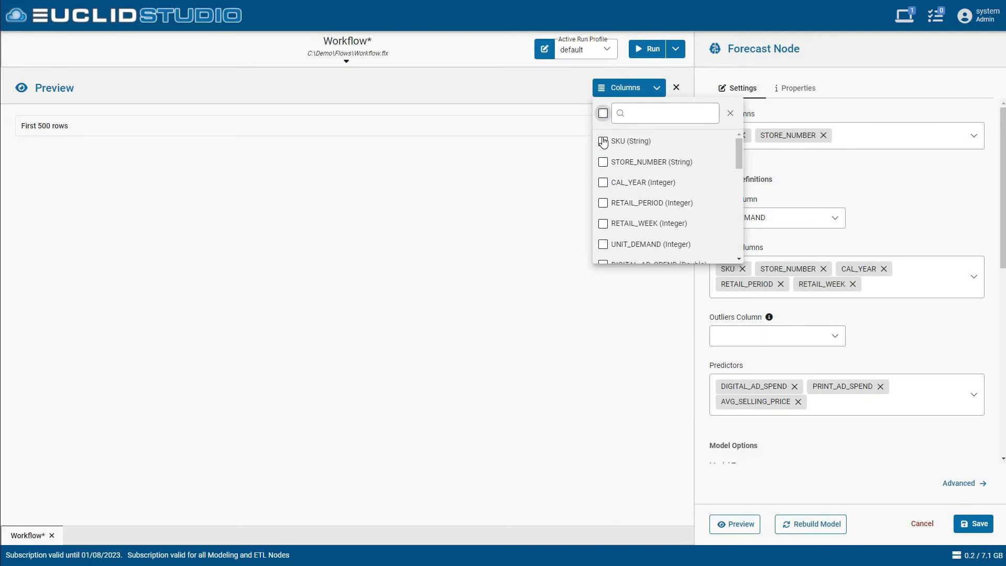
left_click(603, 164)
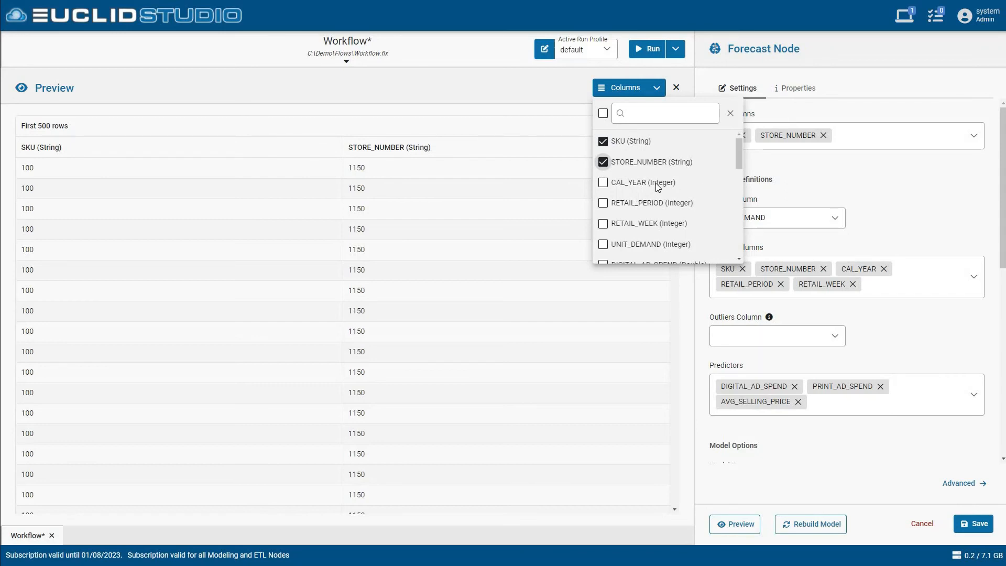
left_click(623, 185)
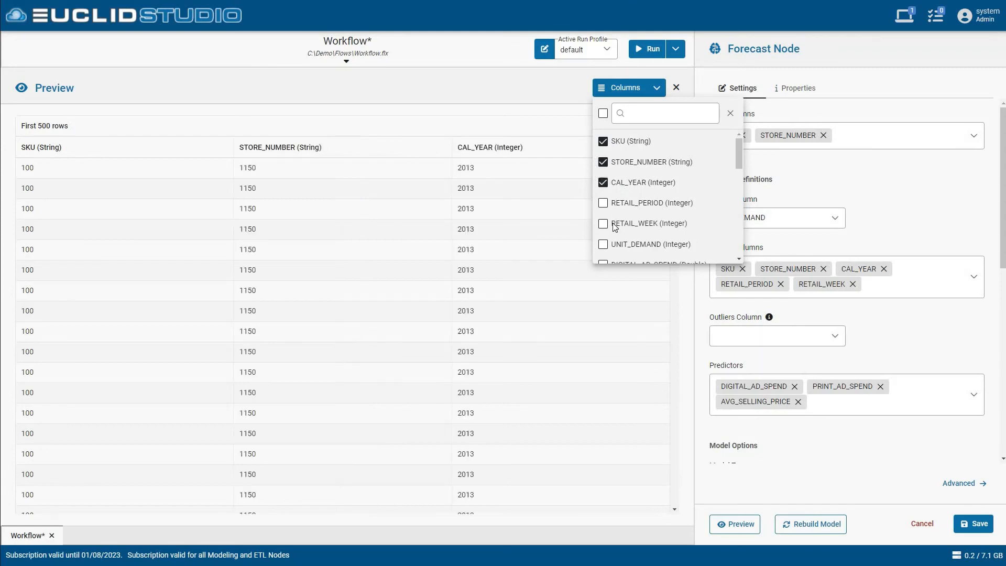
left_click(616, 207)
left_click(618, 224)
scroll(617, 220, "down", 2)
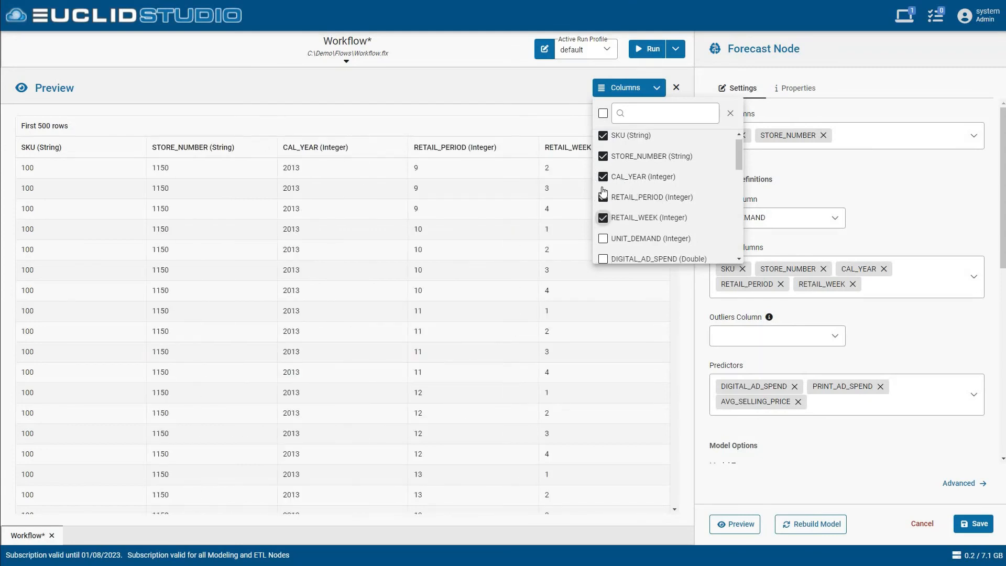
left_click(610, 193)
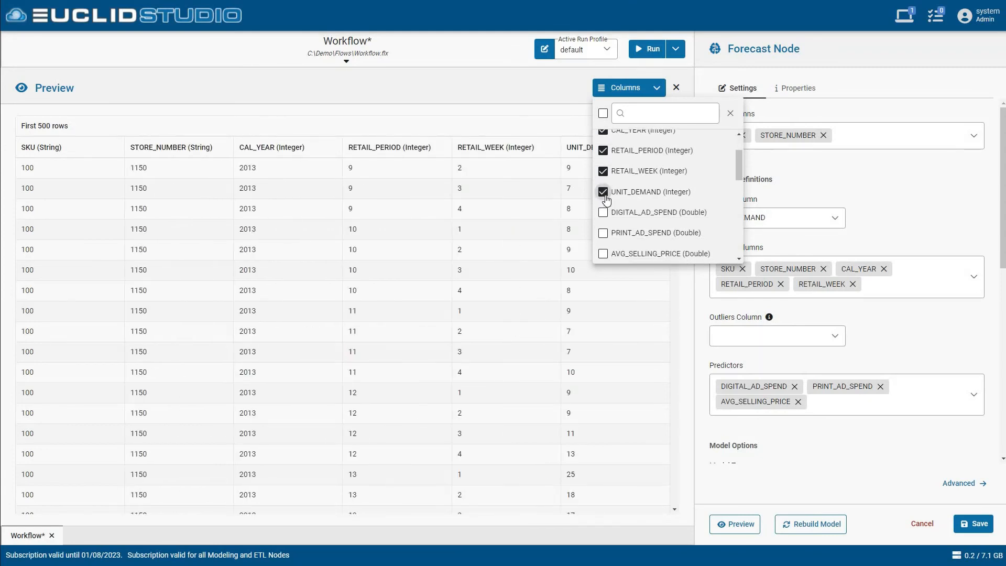
scroll(687, 196, "down", 5)
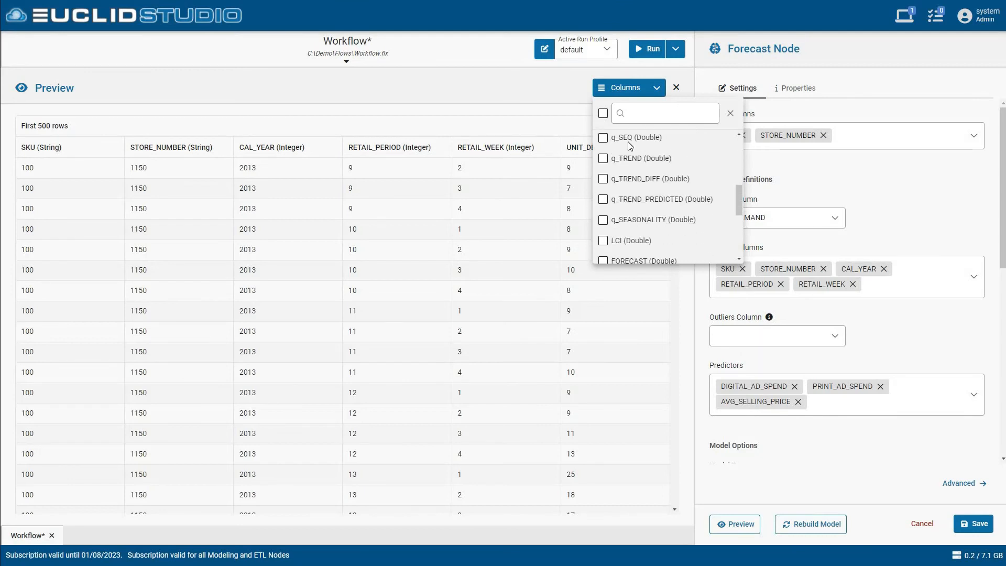
scroll(620, 180, "down", 2)
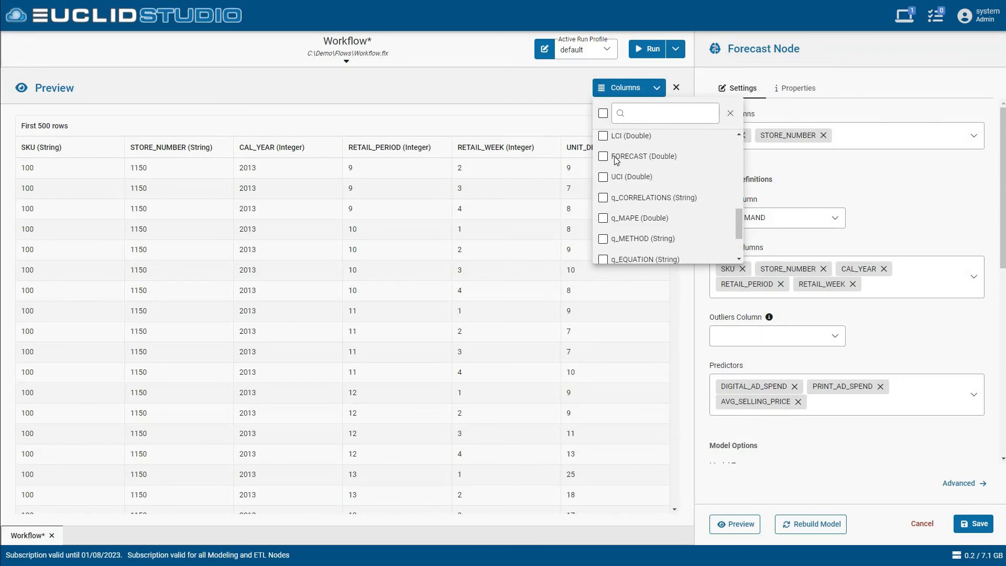
left_click(606, 158)
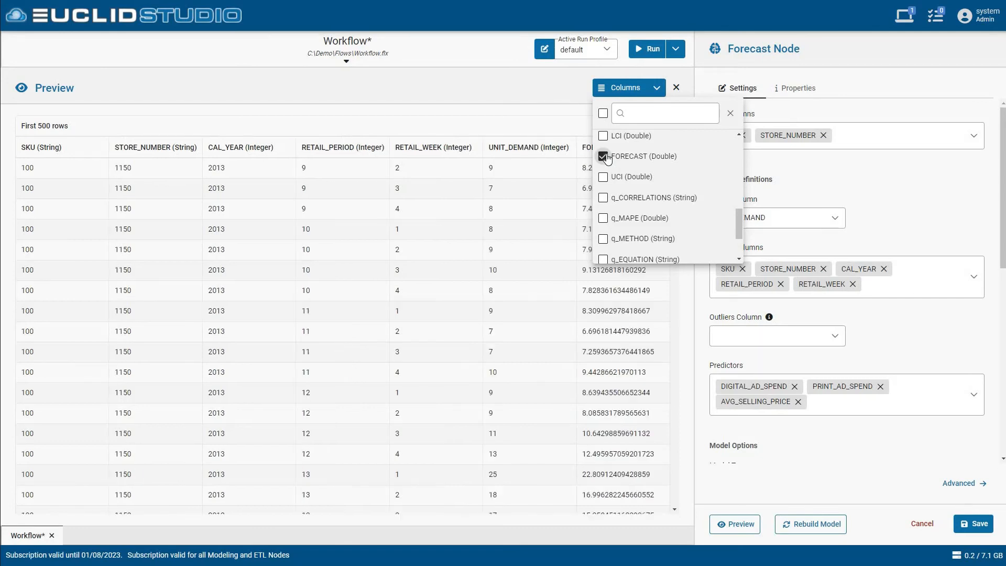
left_click(646, 90)
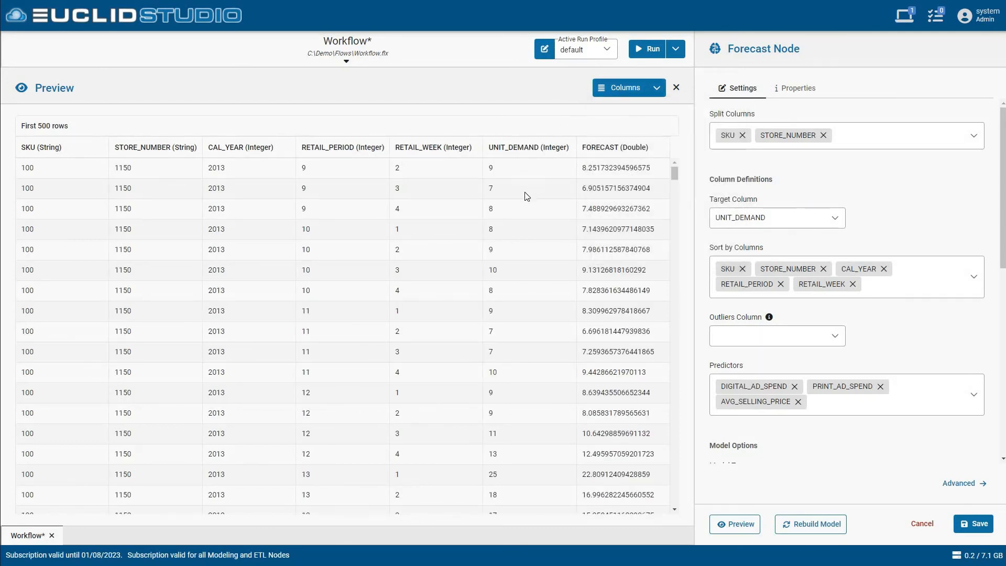
- Compare the UNIT_DEMAND and FORECAST values across the years in the Forecast preview
double_click(491, 168)
left_click(585, 168)
left_click(600, 160)
scroll(494, 167, "down", 4)
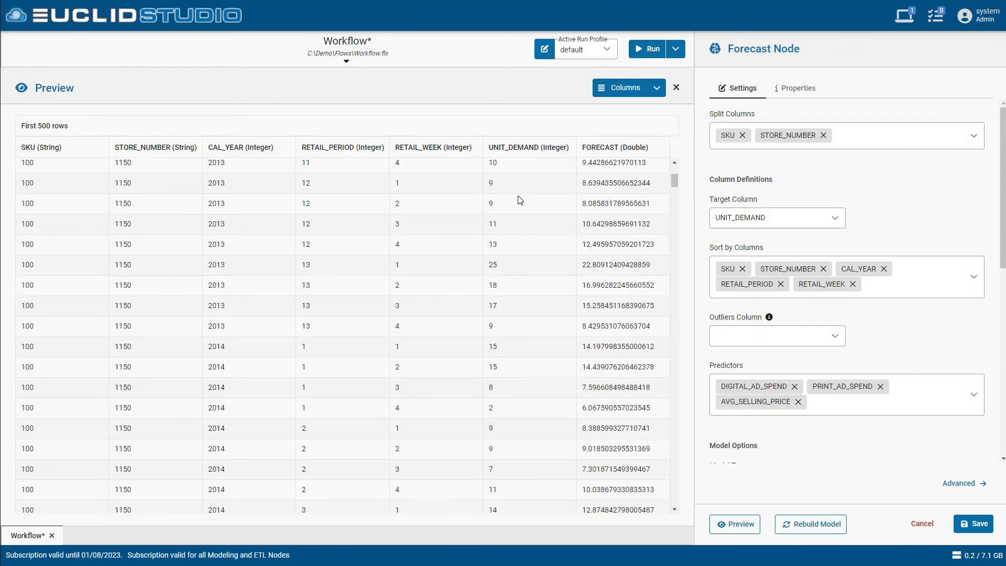
scroll(520, 200, "down", 7)
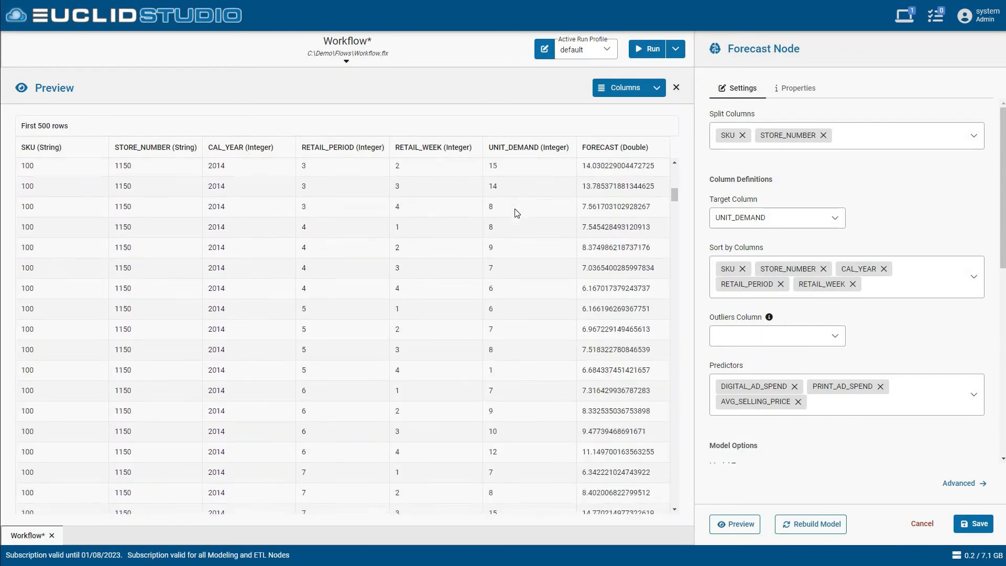
scroll(517, 213, "down", 10)
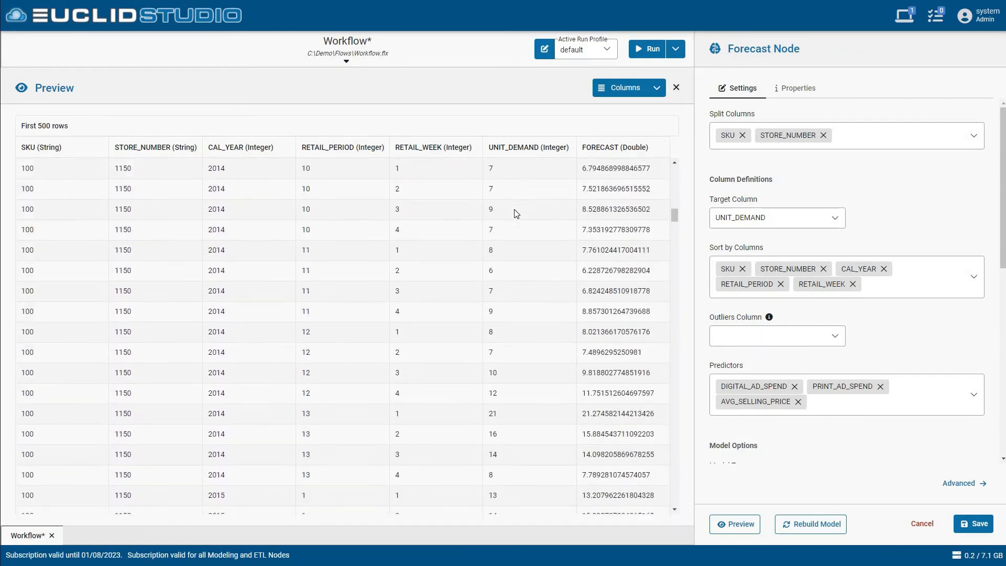
scroll(516, 214, "down", 8)
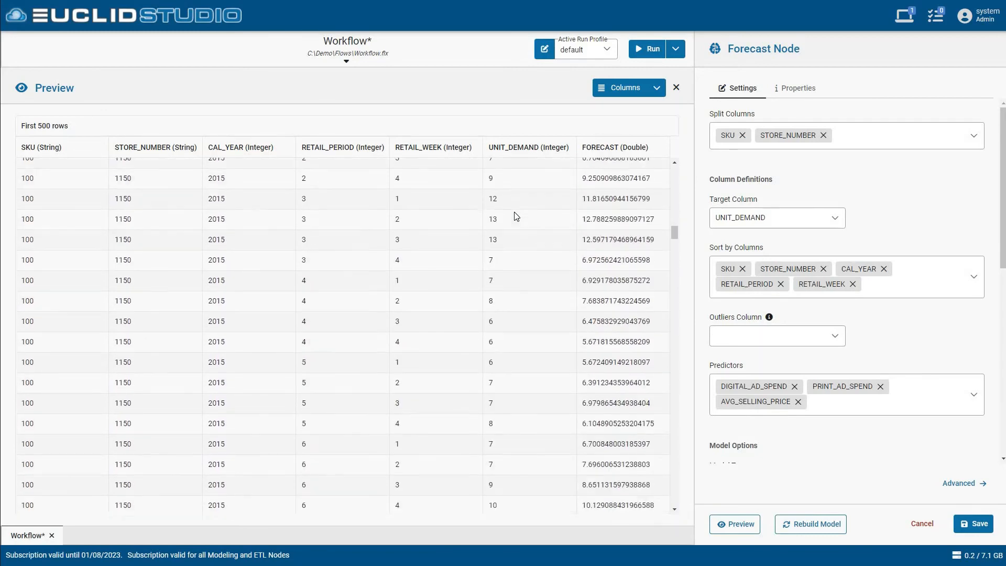
scroll(516, 215, "down", 14)
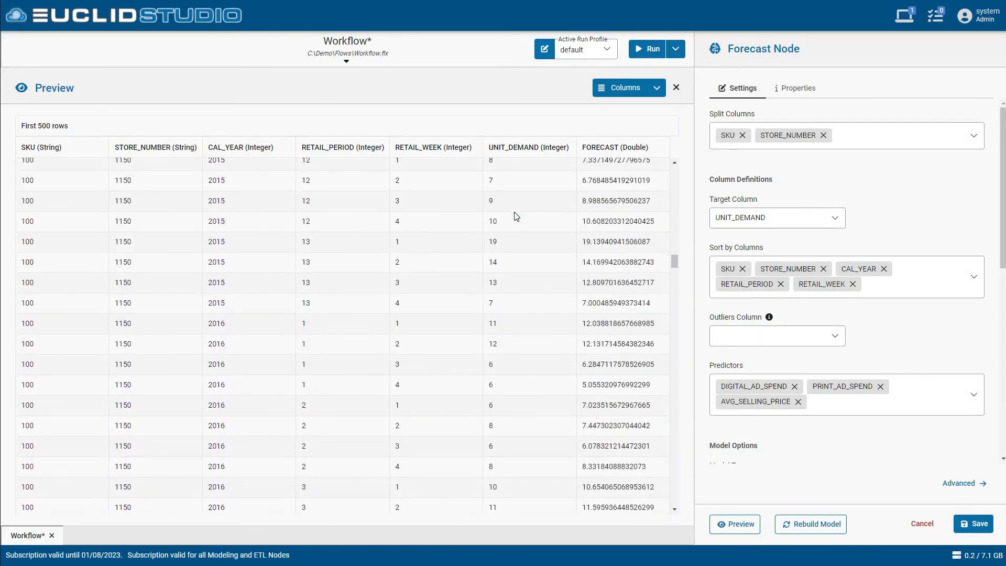
- Check the 2016 rows in the Forecast preview, return to the earliest rows, and close the node without saving
scroll(516, 215, "down", 10)
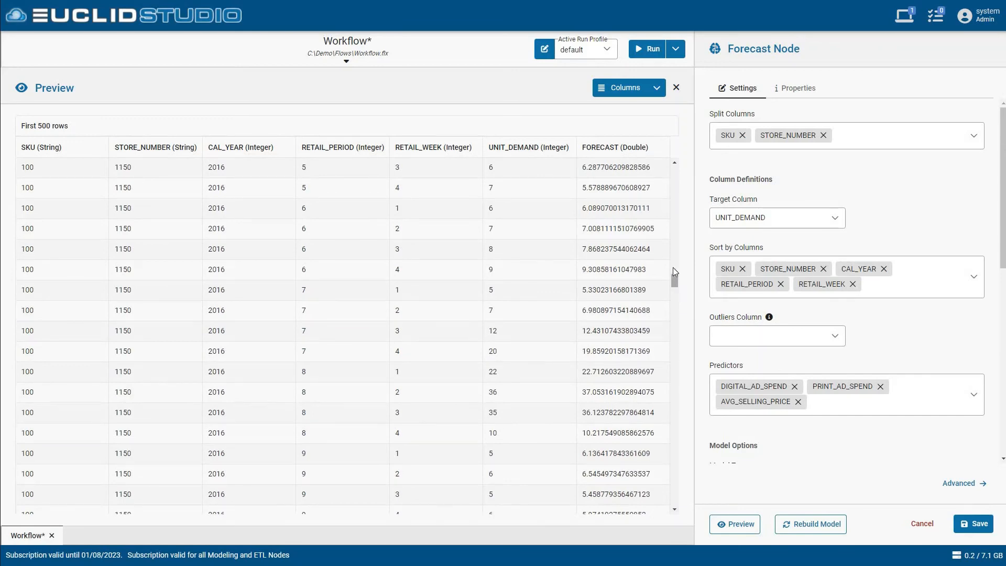
left_click_drag(673, 268, 674, 173)
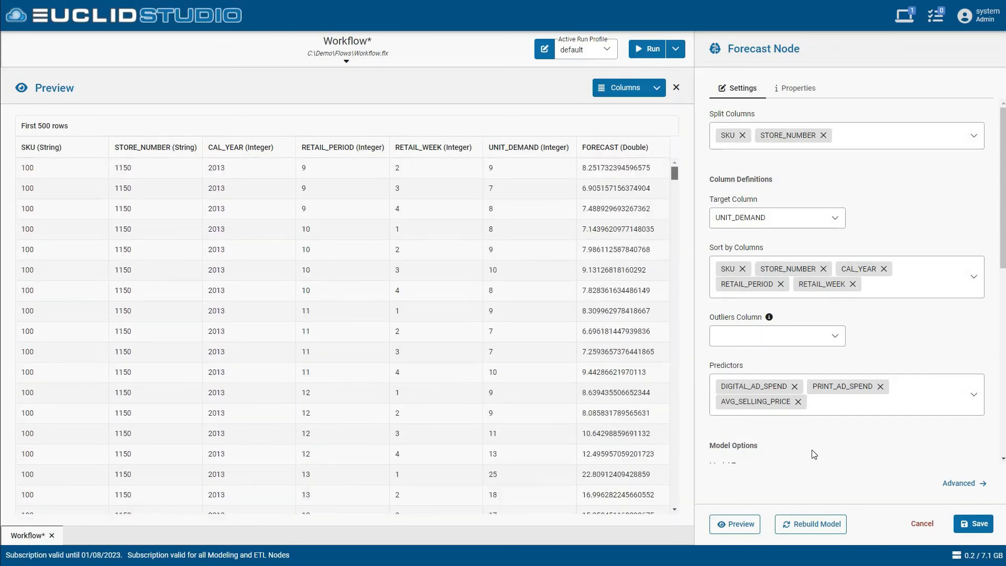
left_click(923, 523)
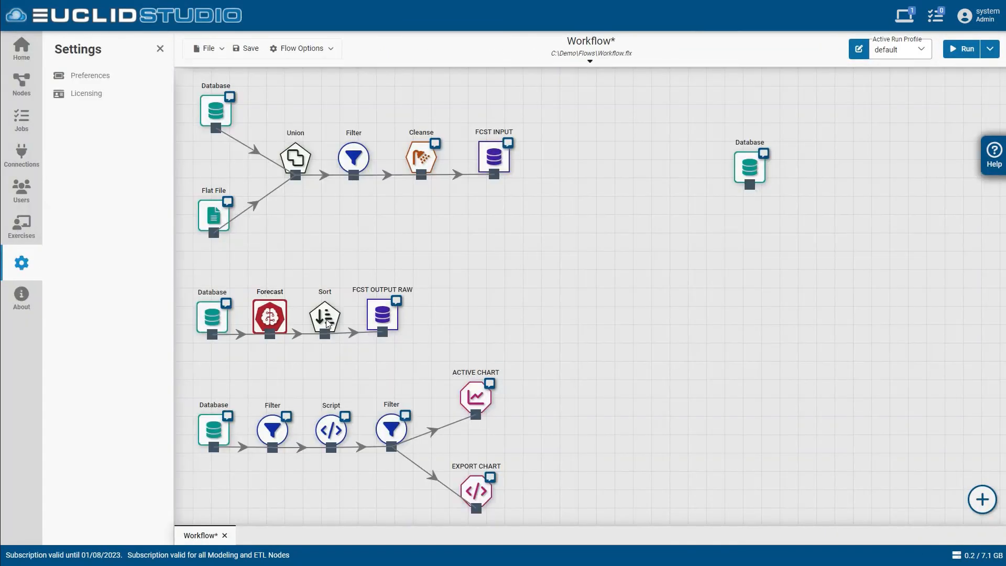
- Preview the Sort node's output limited to SKU, STORE_NUMBER, CAL_YEAR, RETAIL_PERIOD, RETAIL_WEEK, UNIT_DEMAND and FORECAST
left_click(325, 320)
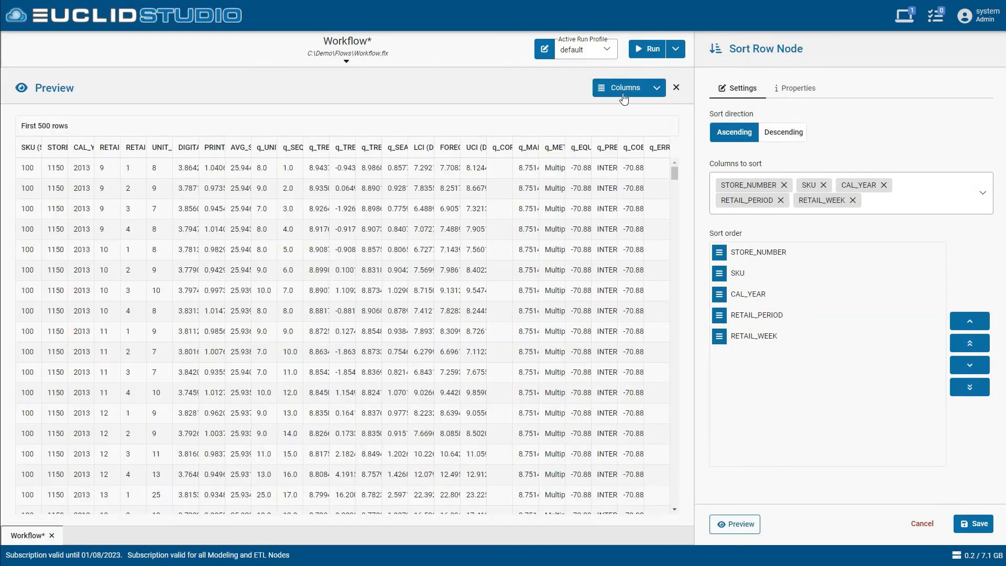
left_click(626, 89)
left_click(603, 113)
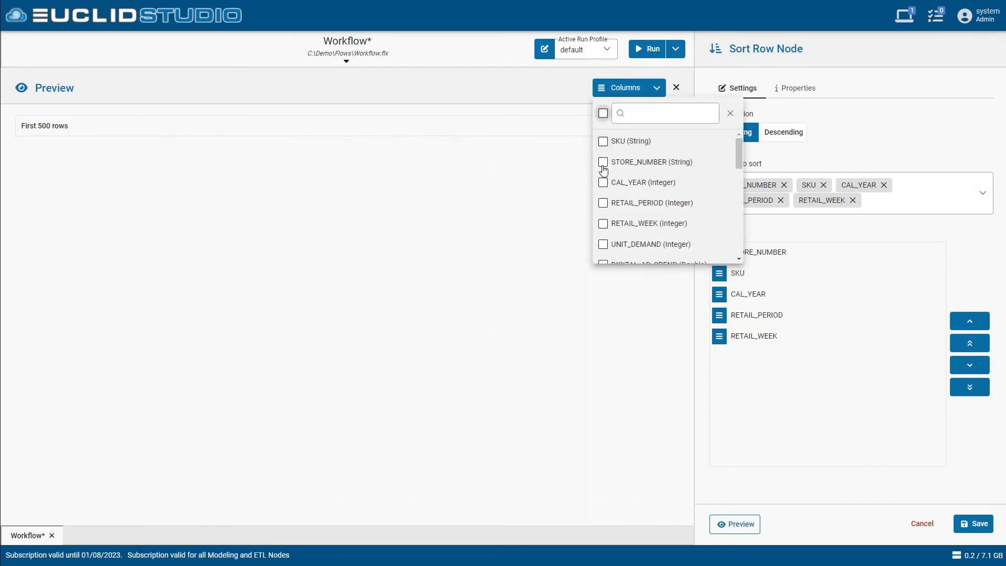
left_click(603, 141)
left_click(603, 162)
left_click(603, 182)
left_click(603, 203)
left_click(603, 223)
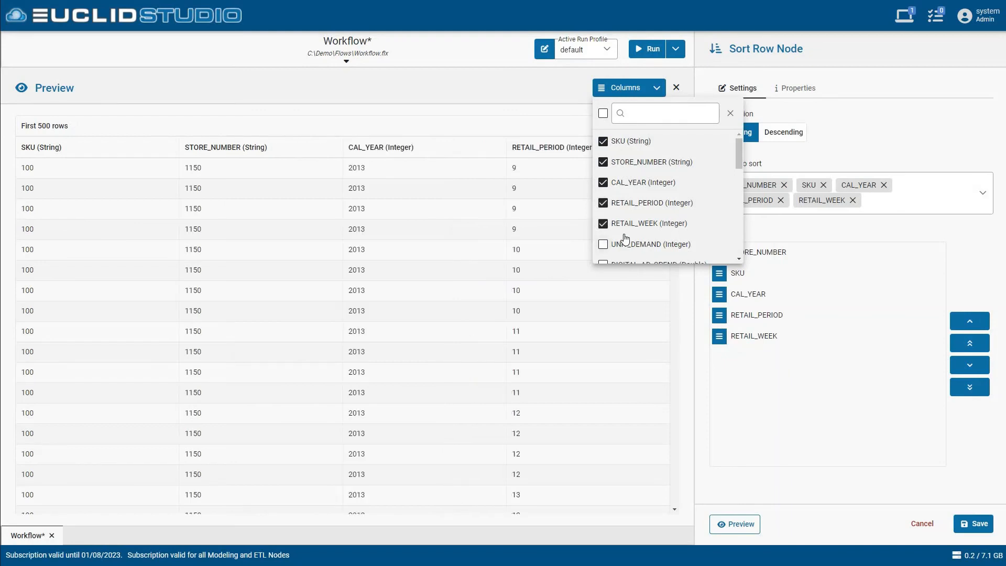
left_click(603, 244)
scroll(609, 248, "down", 2)
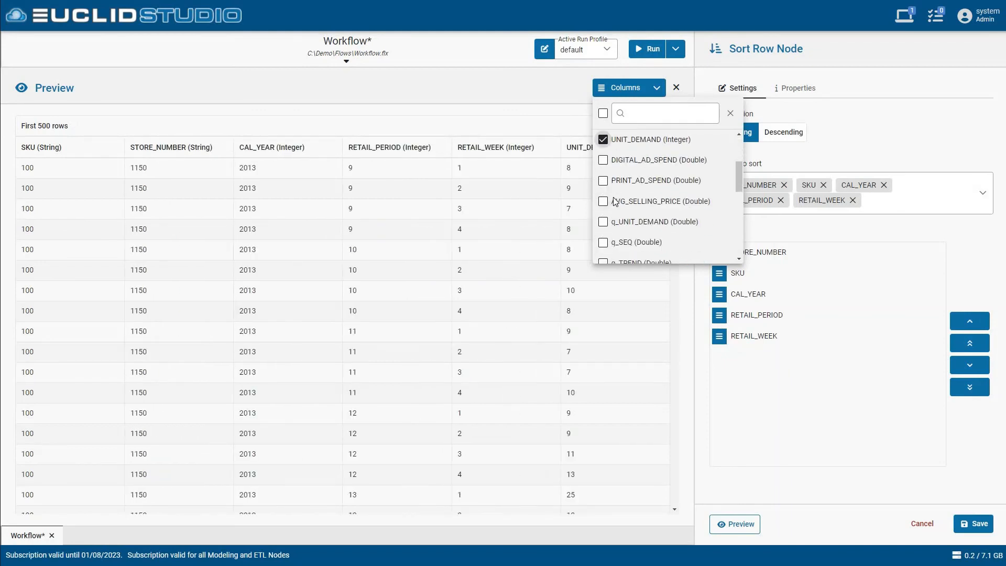
scroll(614, 202, "down", 2)
scroll(611, 193, "down", 2)
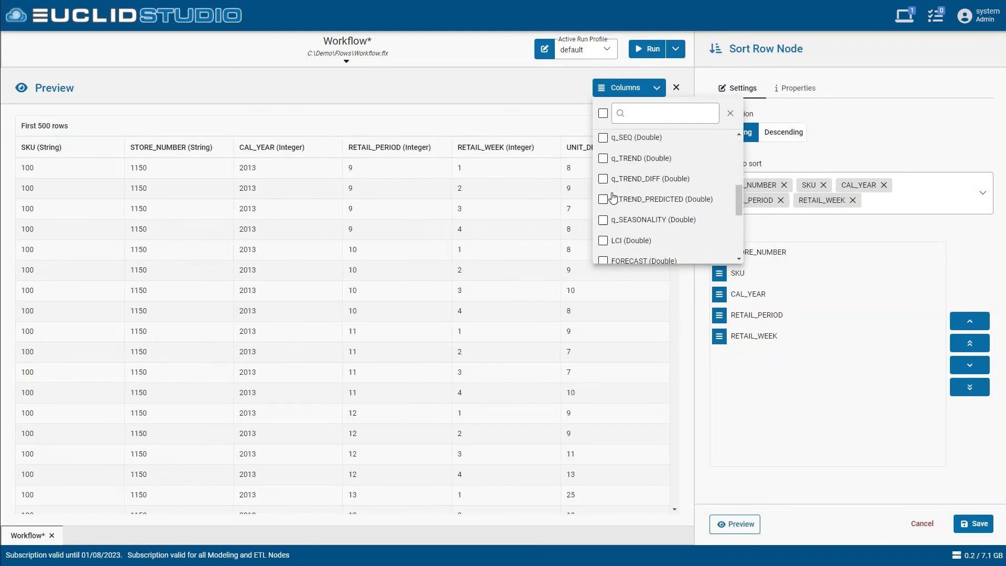
scroll(612, 198, "down", 2)
left_click(603, 209)
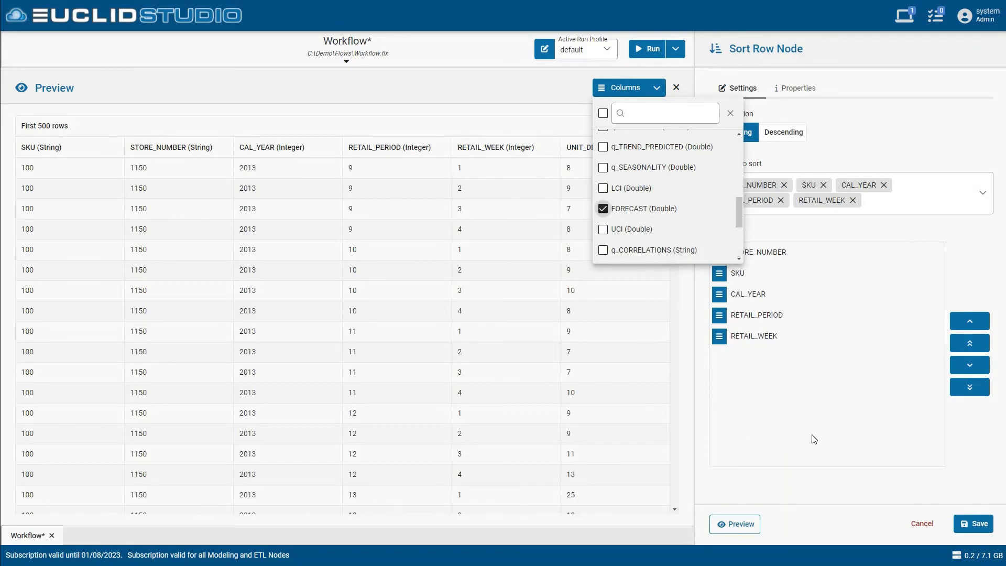
left_click(811, 438)
- Examine the UNIT_DEMAND and FORECAST values for late 2017 in the Sort preview, and close the node without saving
left_click_drag(674, 177, 666, 336)
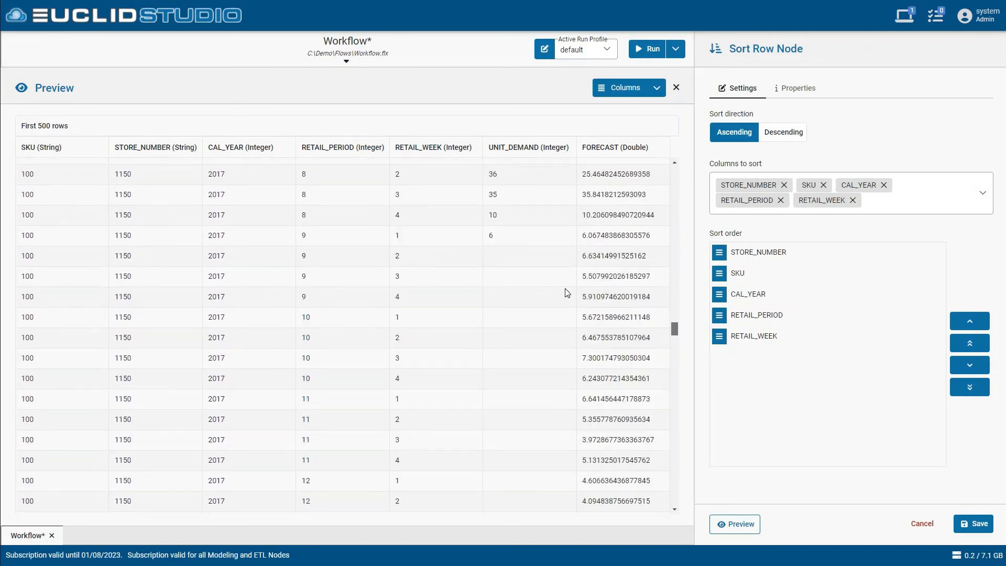
scroll(511, 291, "down", 1)
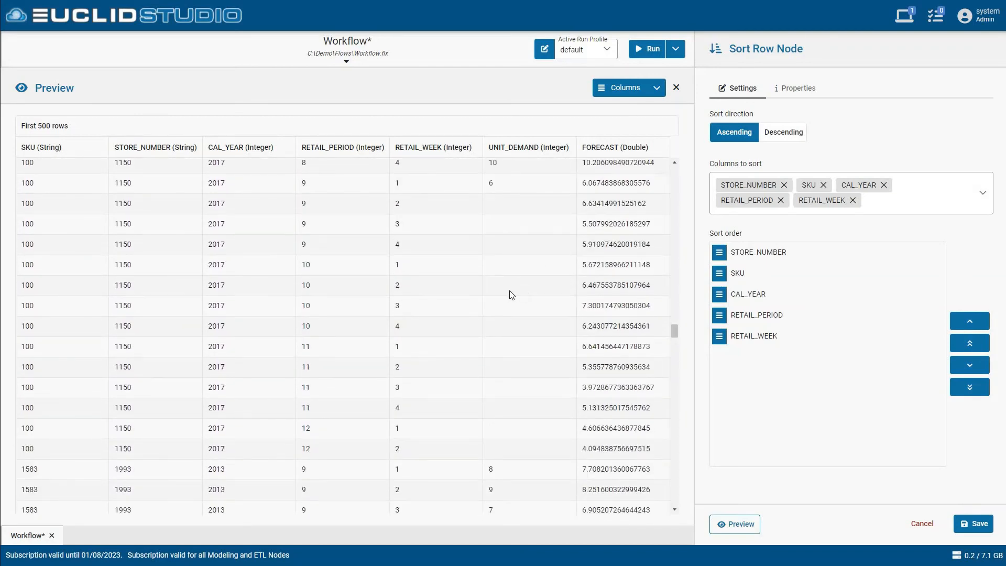
left_click_drag(583, 204, 550, 421)
left_click(512, 210)
left_click(921, 523)
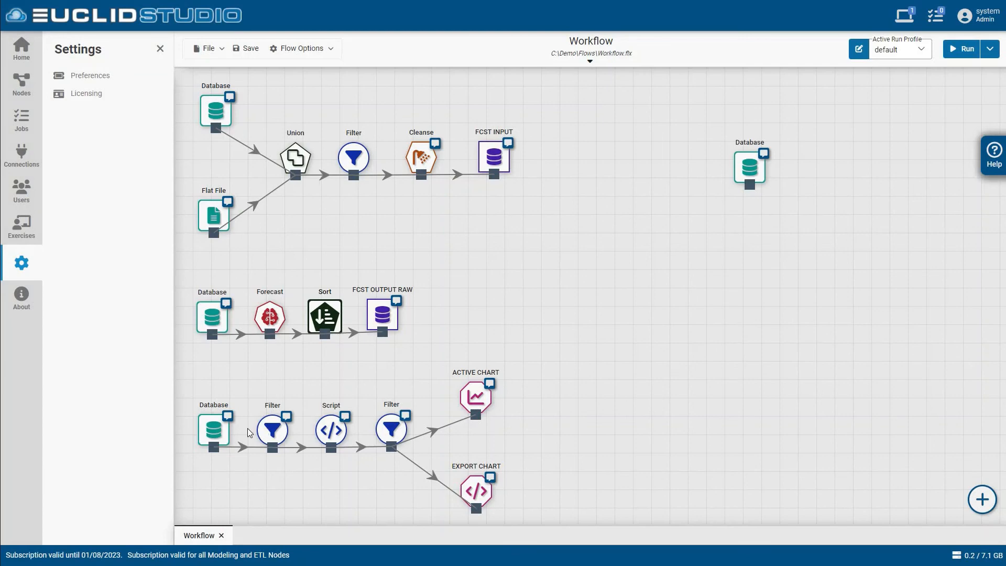
- Review the Script node's available script types and the Python line that inserts the YYYYMMWW column
left_click(334, 433)
double_click(333, 433)
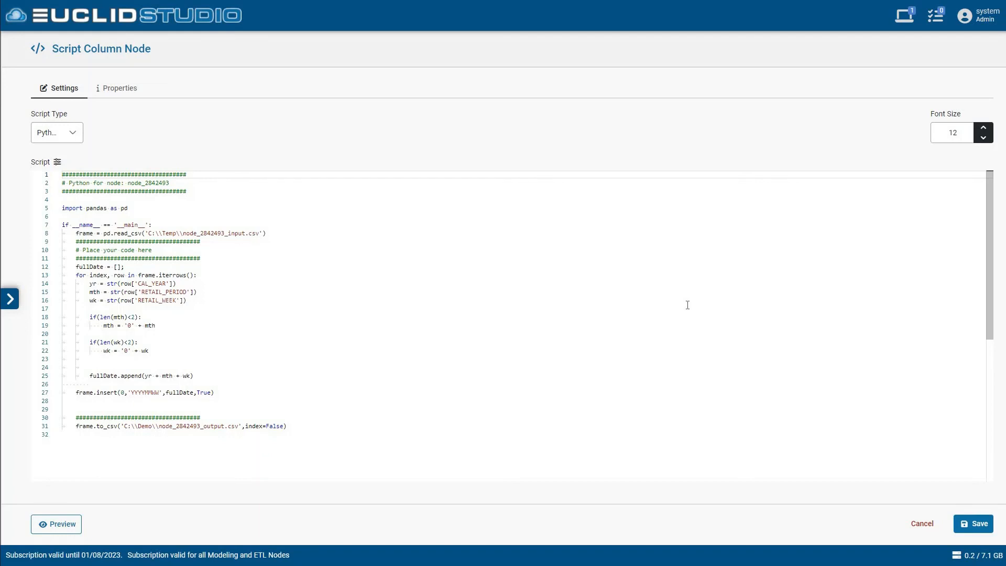
left_click(57, 130)
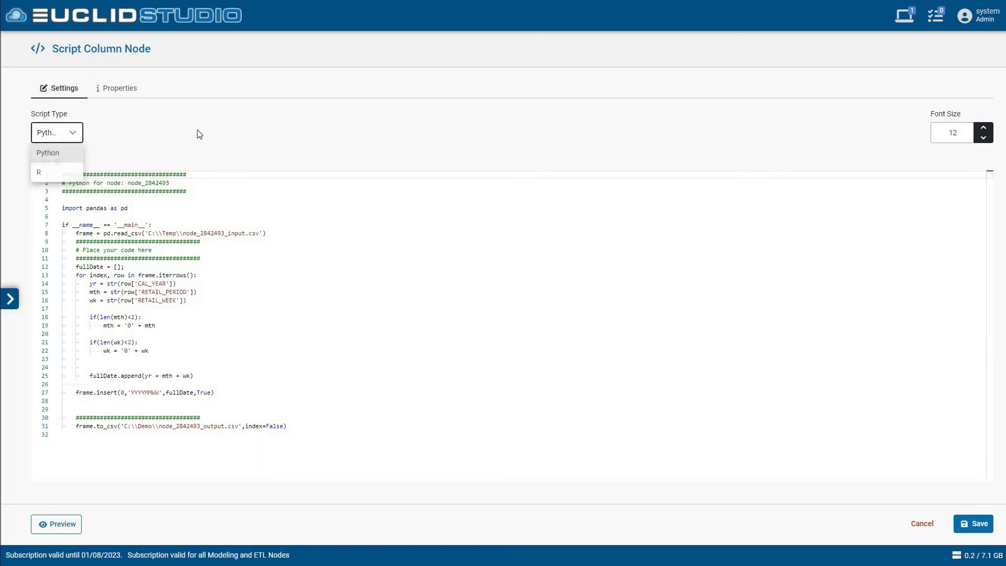
left_click(195, 132)
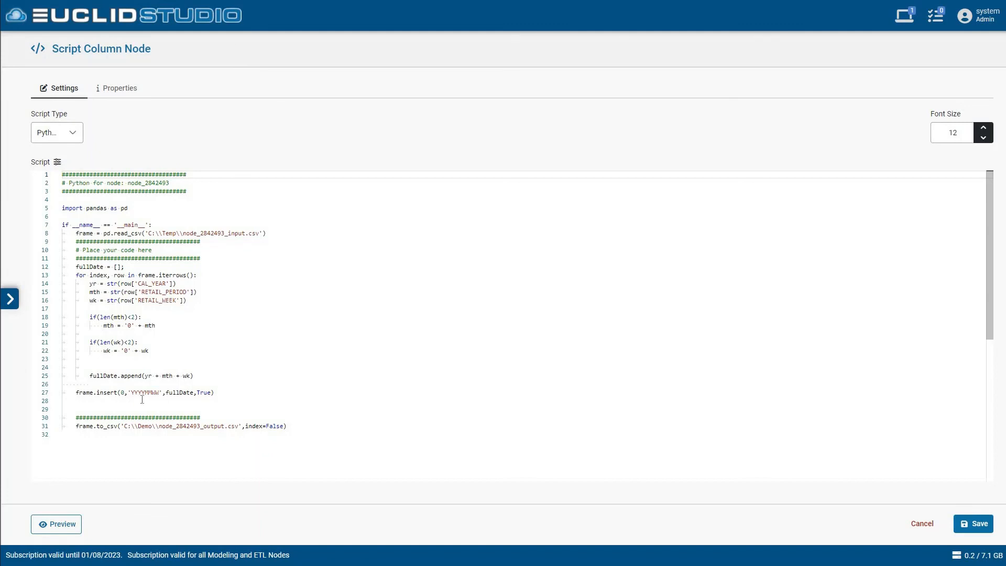
left_click_drag(132, 394, 158, 394)
left_click(264, 347)
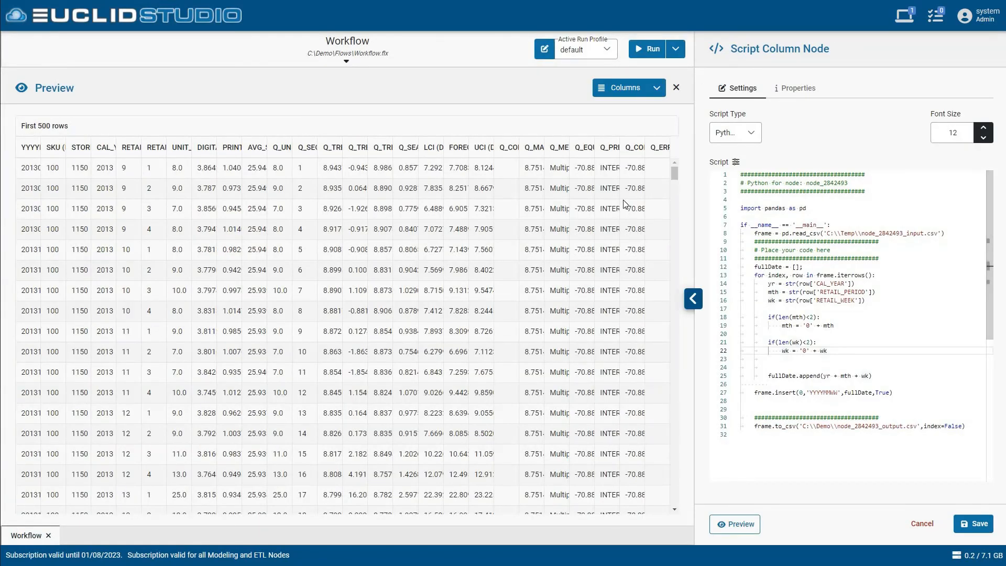
- Limit the Script node's preview to the YYYYMMWW column and inspect the first date value
left_click(641, 93)
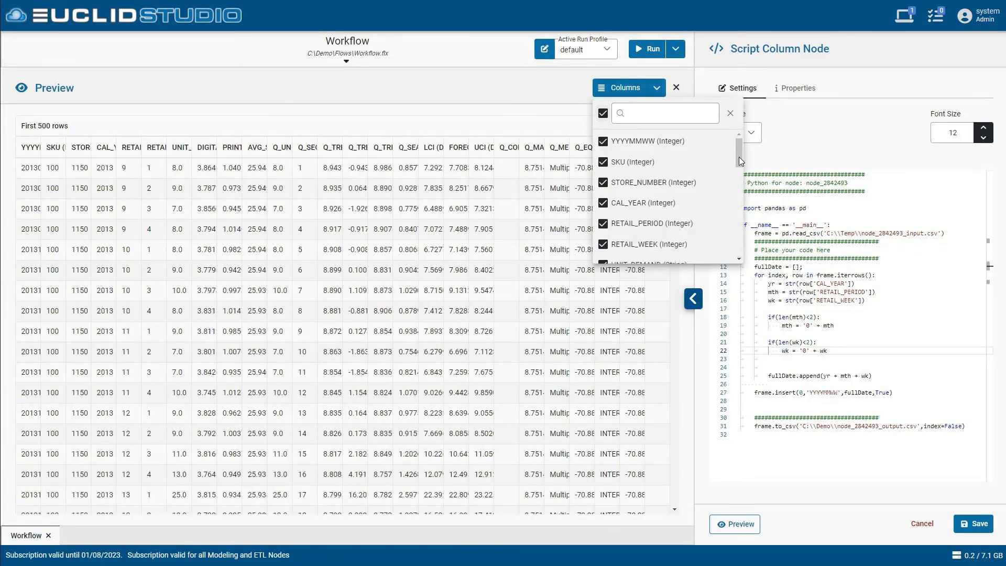
scroll(734, 244, "down", 5)
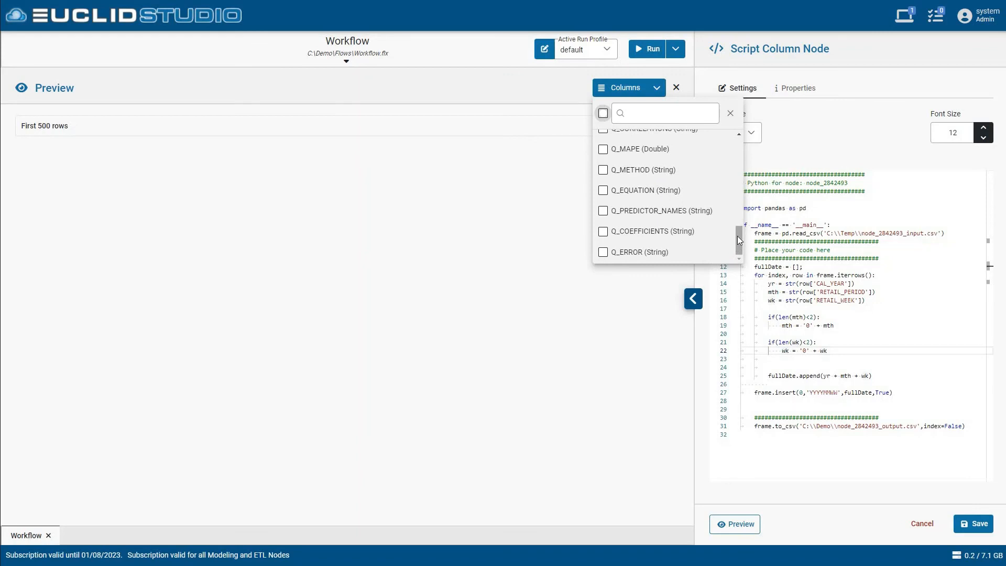
left_click_drag(737, 236, 736, 214)
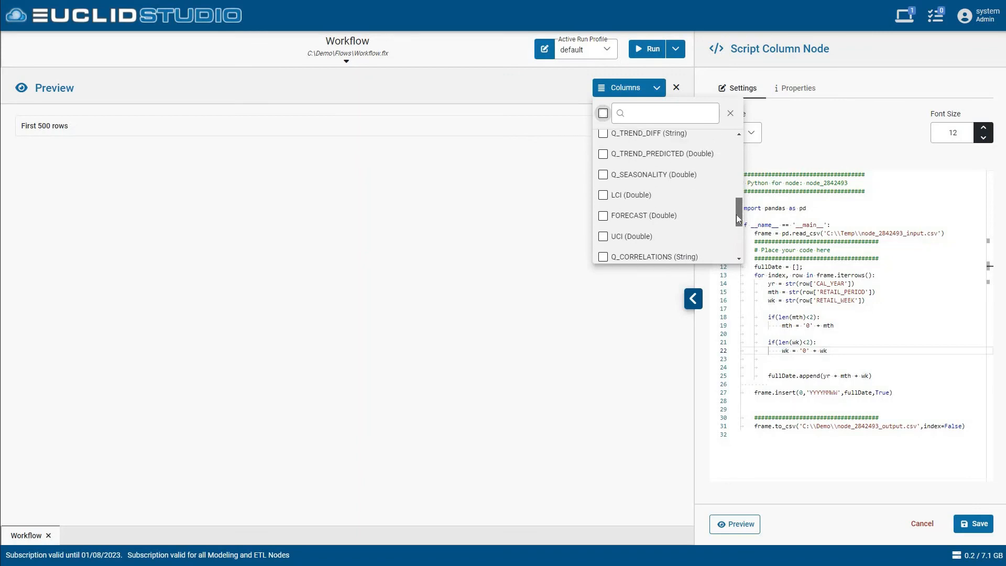
left_click_drag(736, 215, 733, 141)
left_click(603, 141)
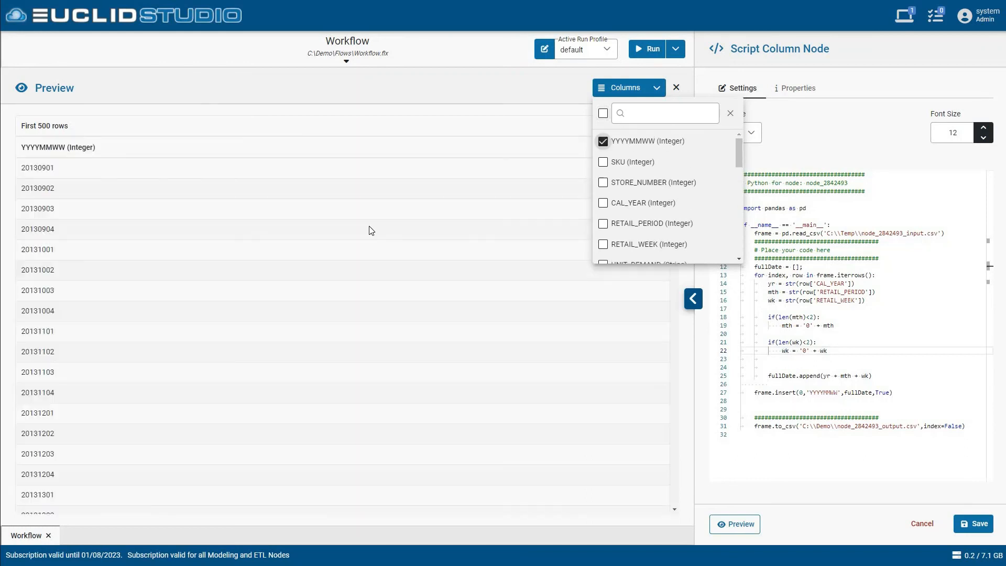
left_click(325, 251)
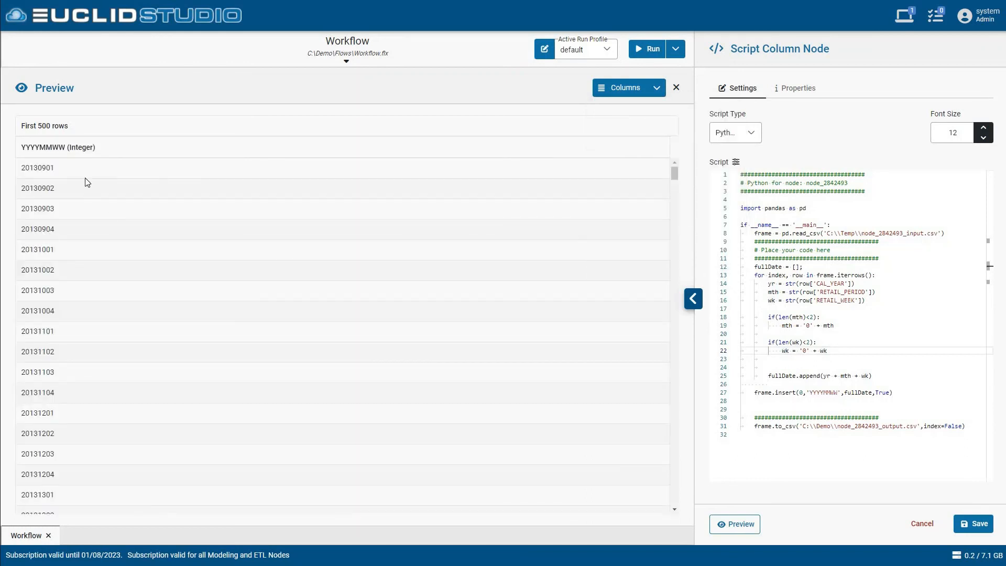
double_click(28, 165)
- Add the CAL_YEAR, RETAIL_PERIOD and RETAIL_WEEK columns to the Script node's preview
left_click(613, 88)
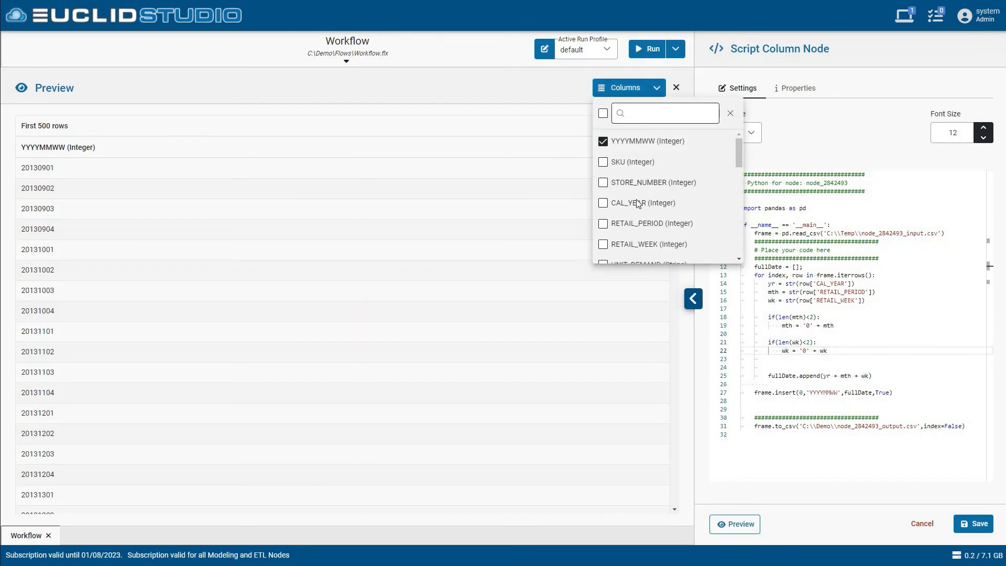
left_click(603, 203)
left_click(602, 224)
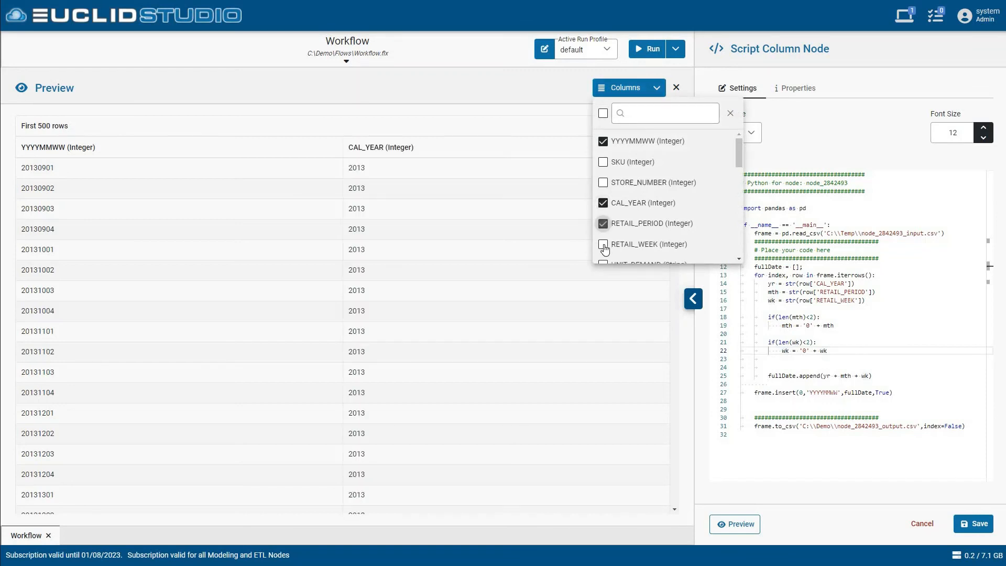
left_click(603, 244)
- Compare the first row's YYYYMMWW value with its year, period and week, and close the Script node without saving
left_click(186, 187)
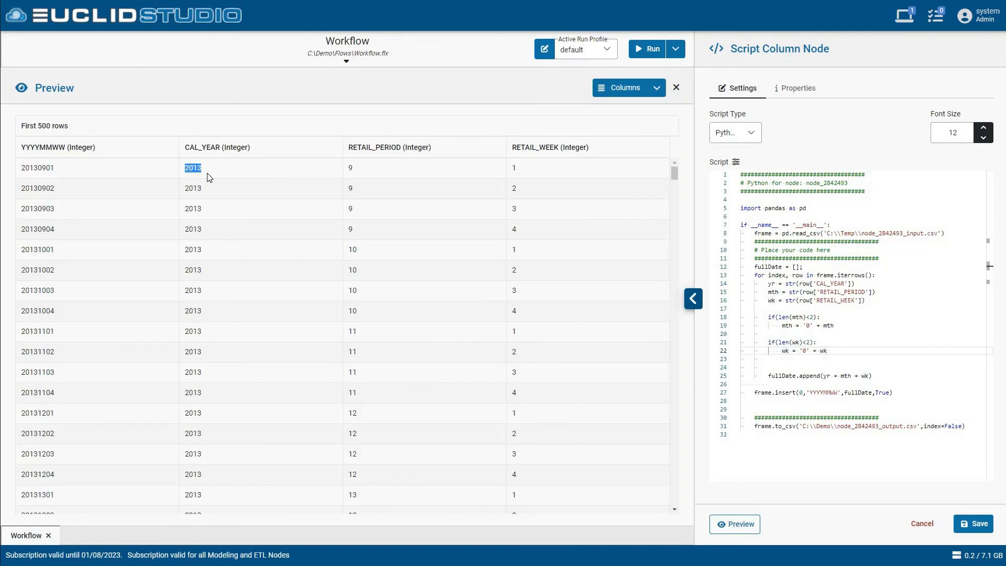
double_click(352, 169)
left_click_drag(38, 168, 46, 169)
left_click(21, 169)
double_click(81, 147)
left_click(923, 522)
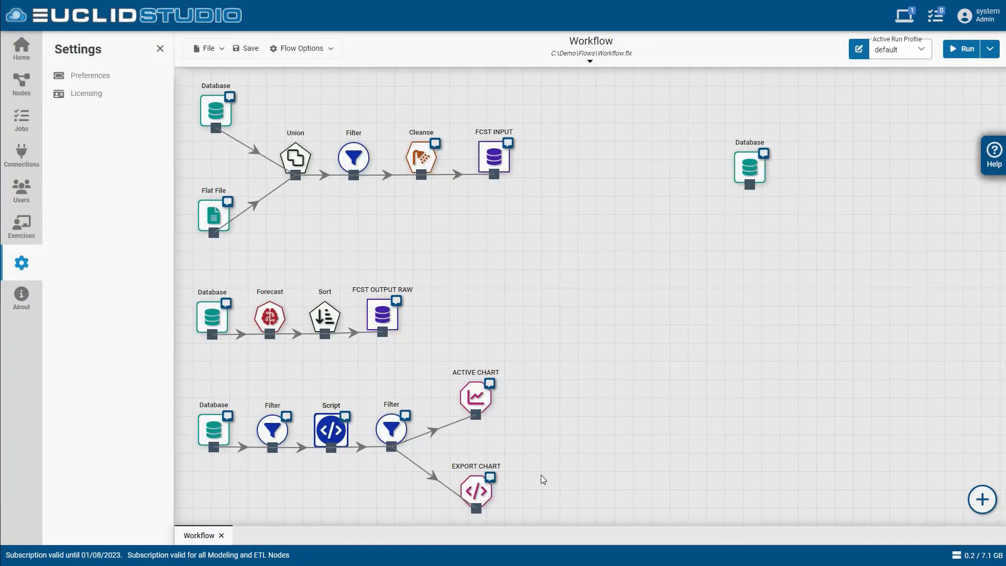
- Review the ACTIVE CHART node's chart options and preview its line chart of UNIT_DEMAND and FORECAST
left_click(478, 403)
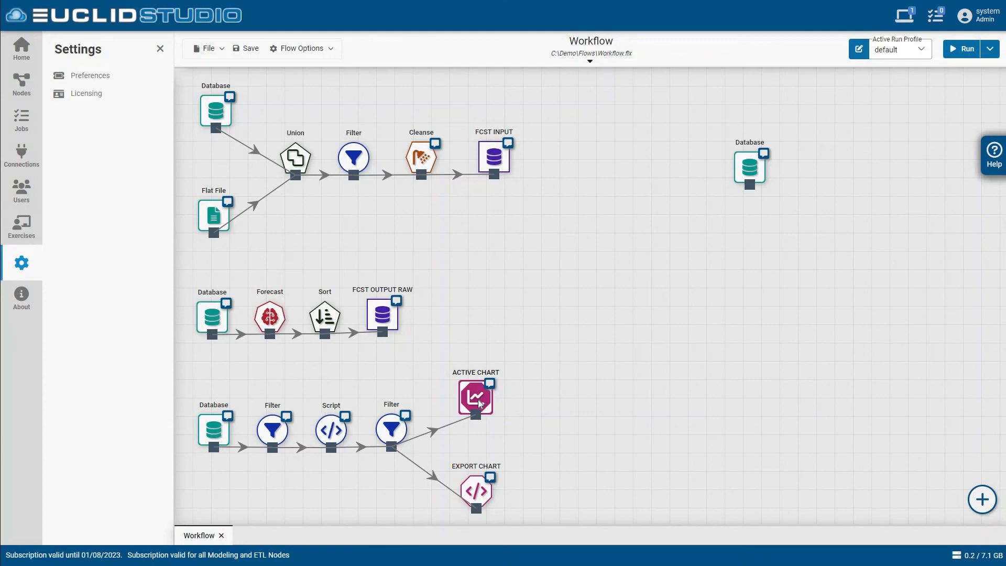
double_click(477, 399)
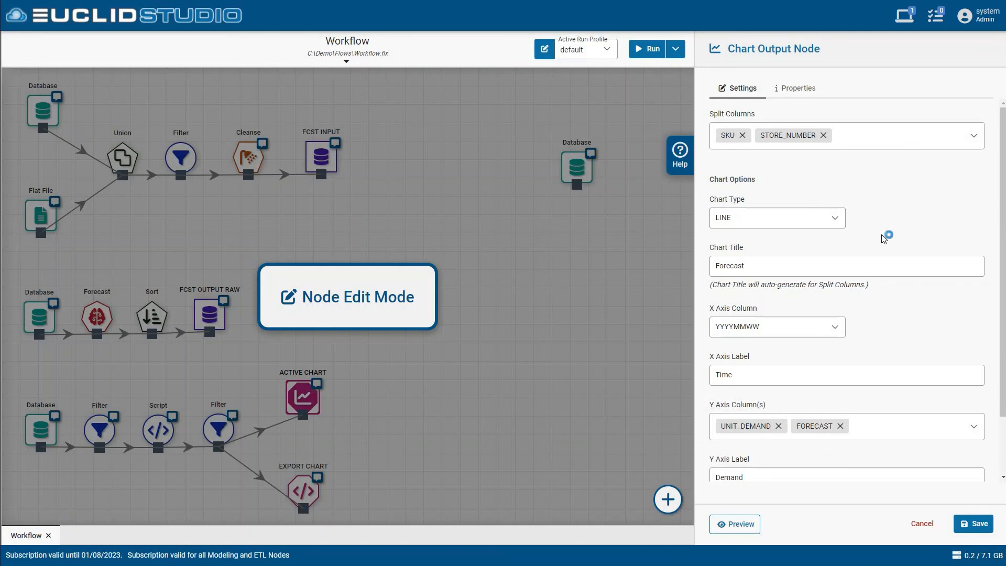
scroll(854, 245, "down", 1)
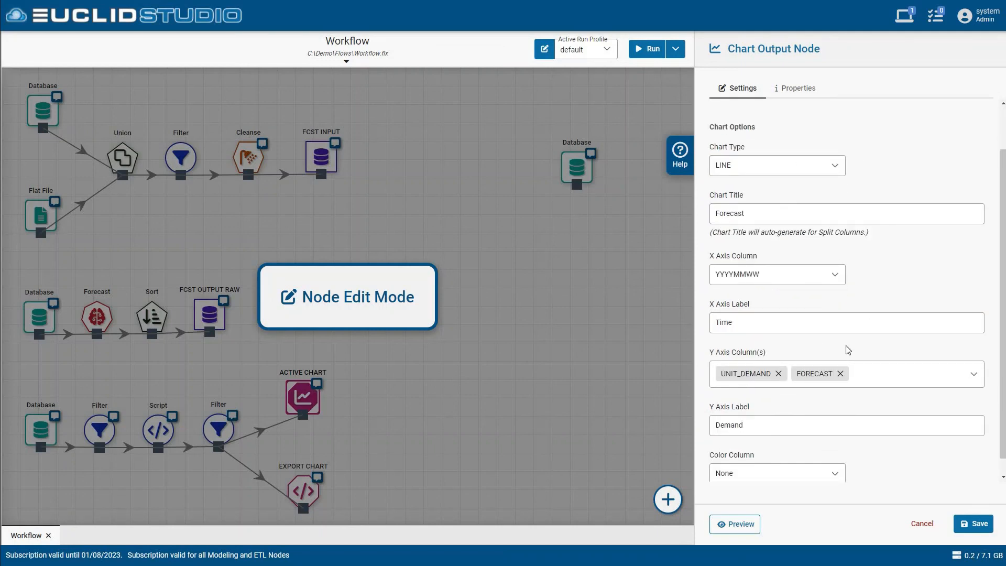
left_click(757, 523)
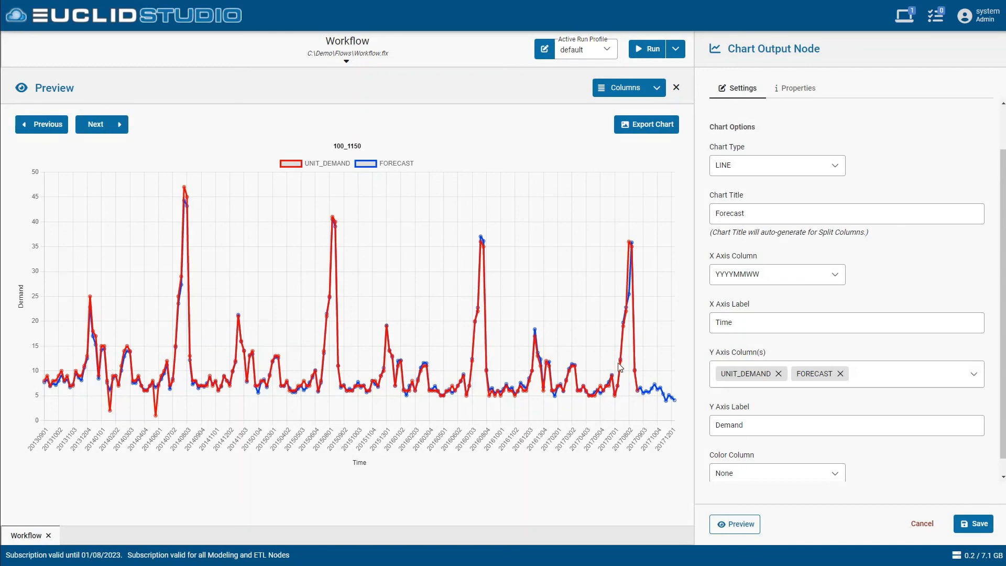
mouse_move(639, 396)
- Export the forecast chart for the 1583_1993 split as an image, and close the chart node without saving
left_click(116, 128)
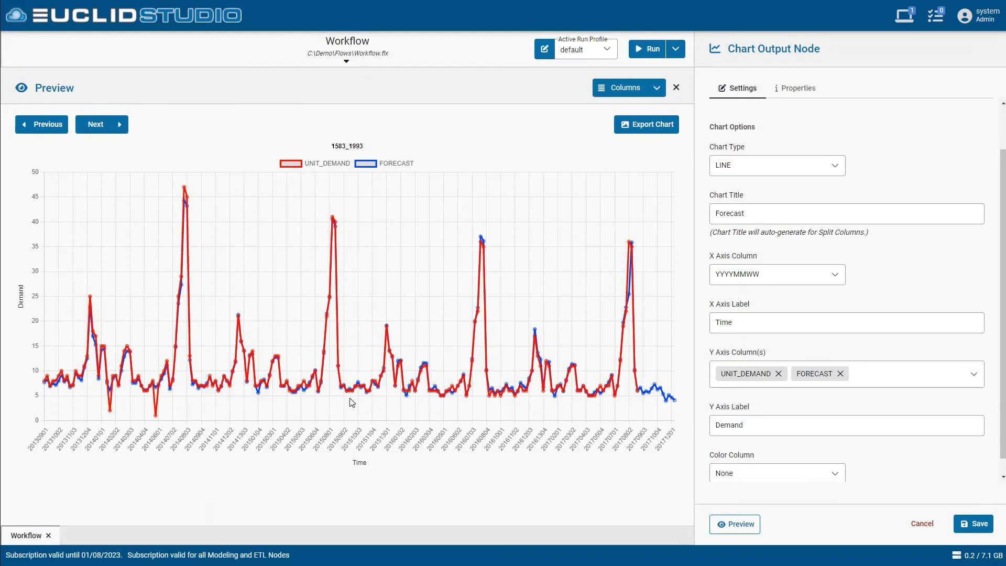
left_click(664, 129)
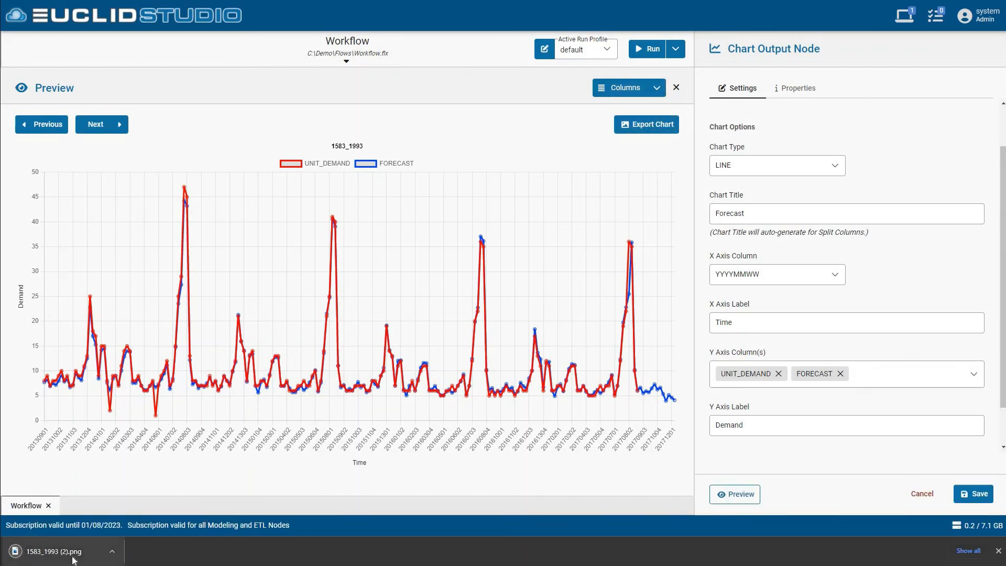
left_click(998, 551)
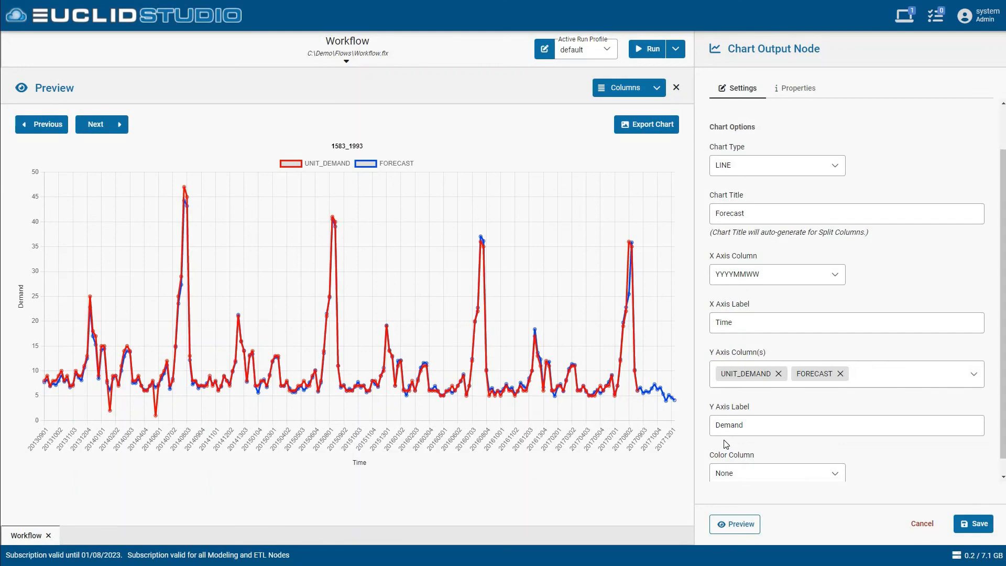
left_click(922, 523)
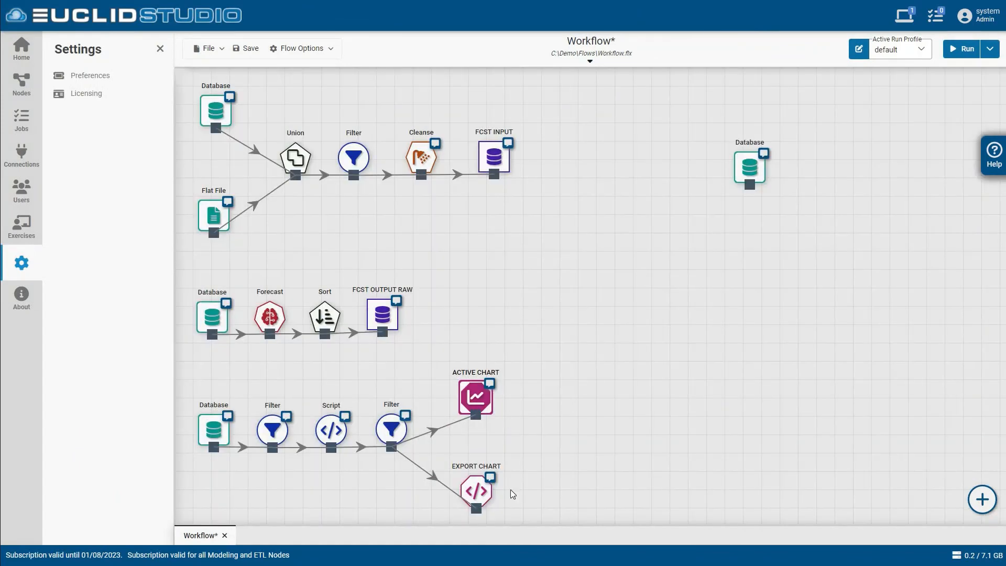
- Review the EXPORT CHART node's Python script, from its customization settings through the code that saves the plot as a PDF
double_click(492, 492)
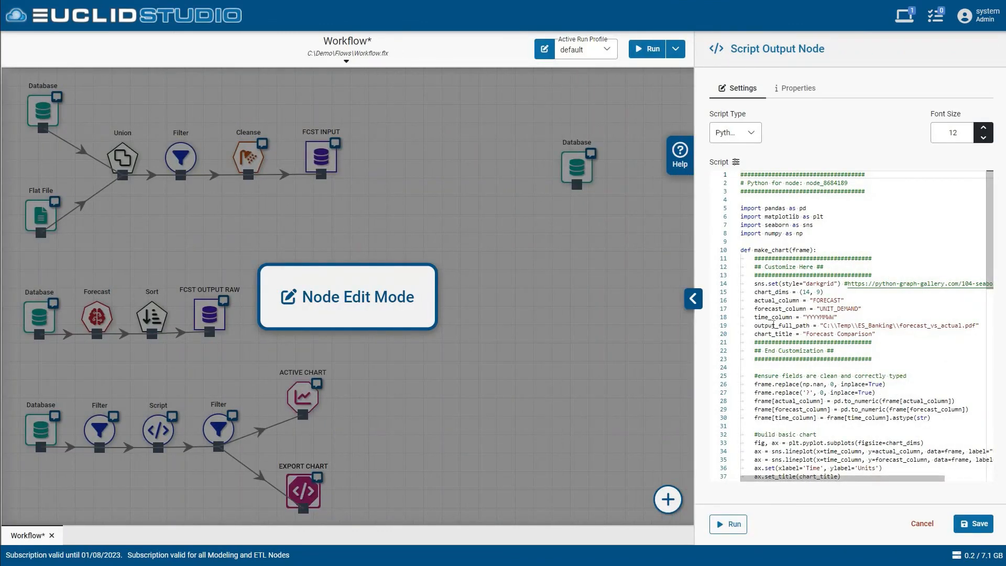
scroll(773, 324, "down", 3)
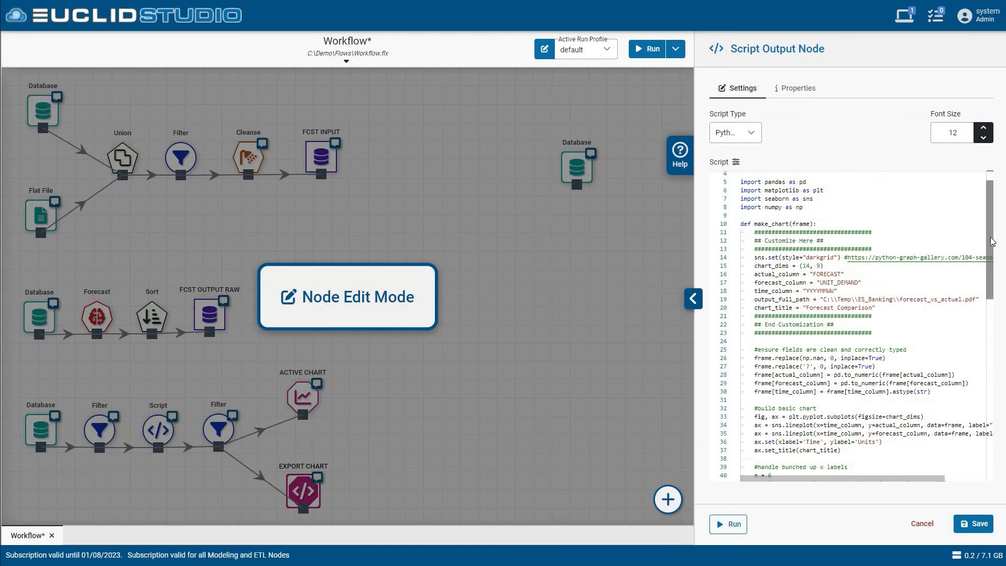
scroll(990, 251, "down", 5)
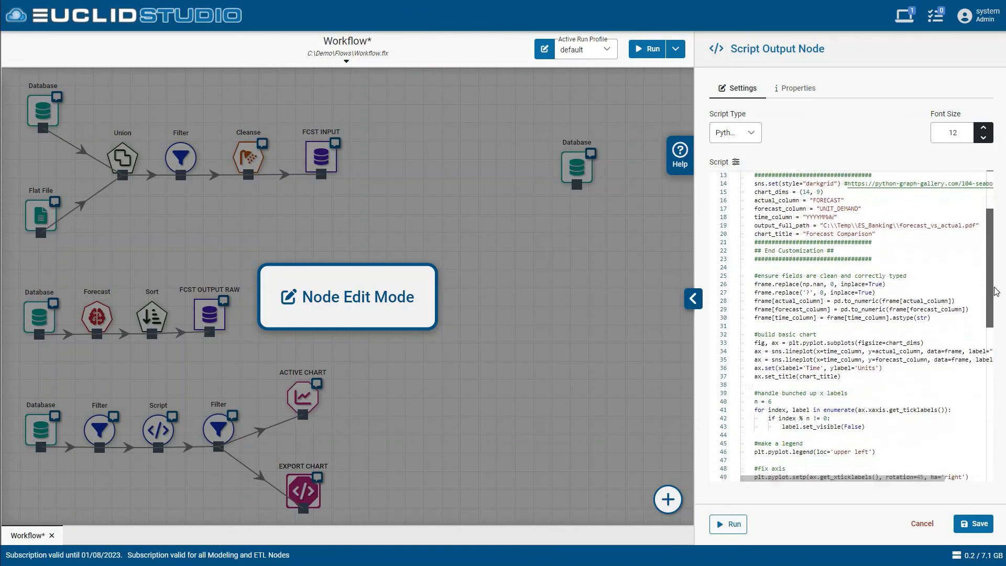
scroll(996, 292, "down", 3)
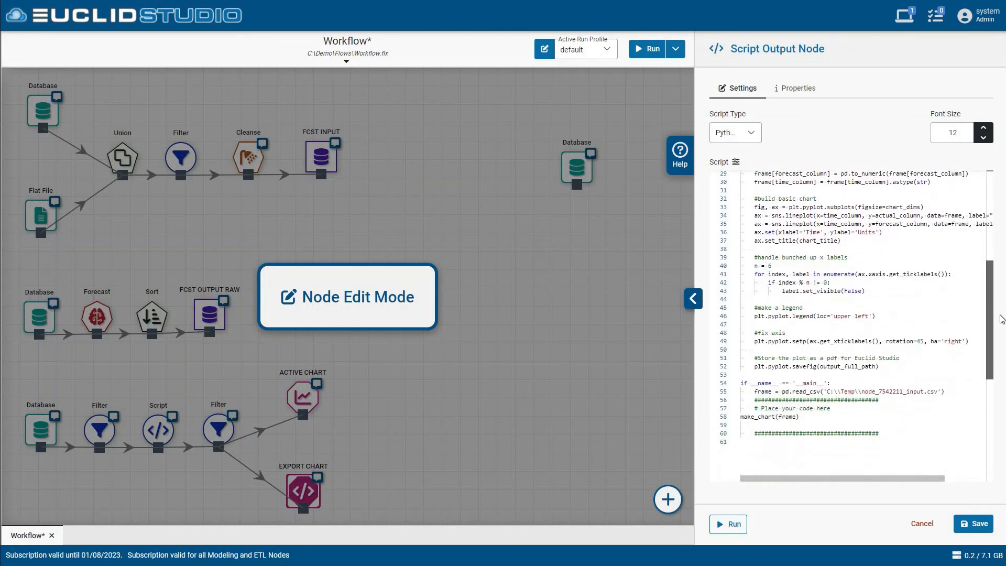